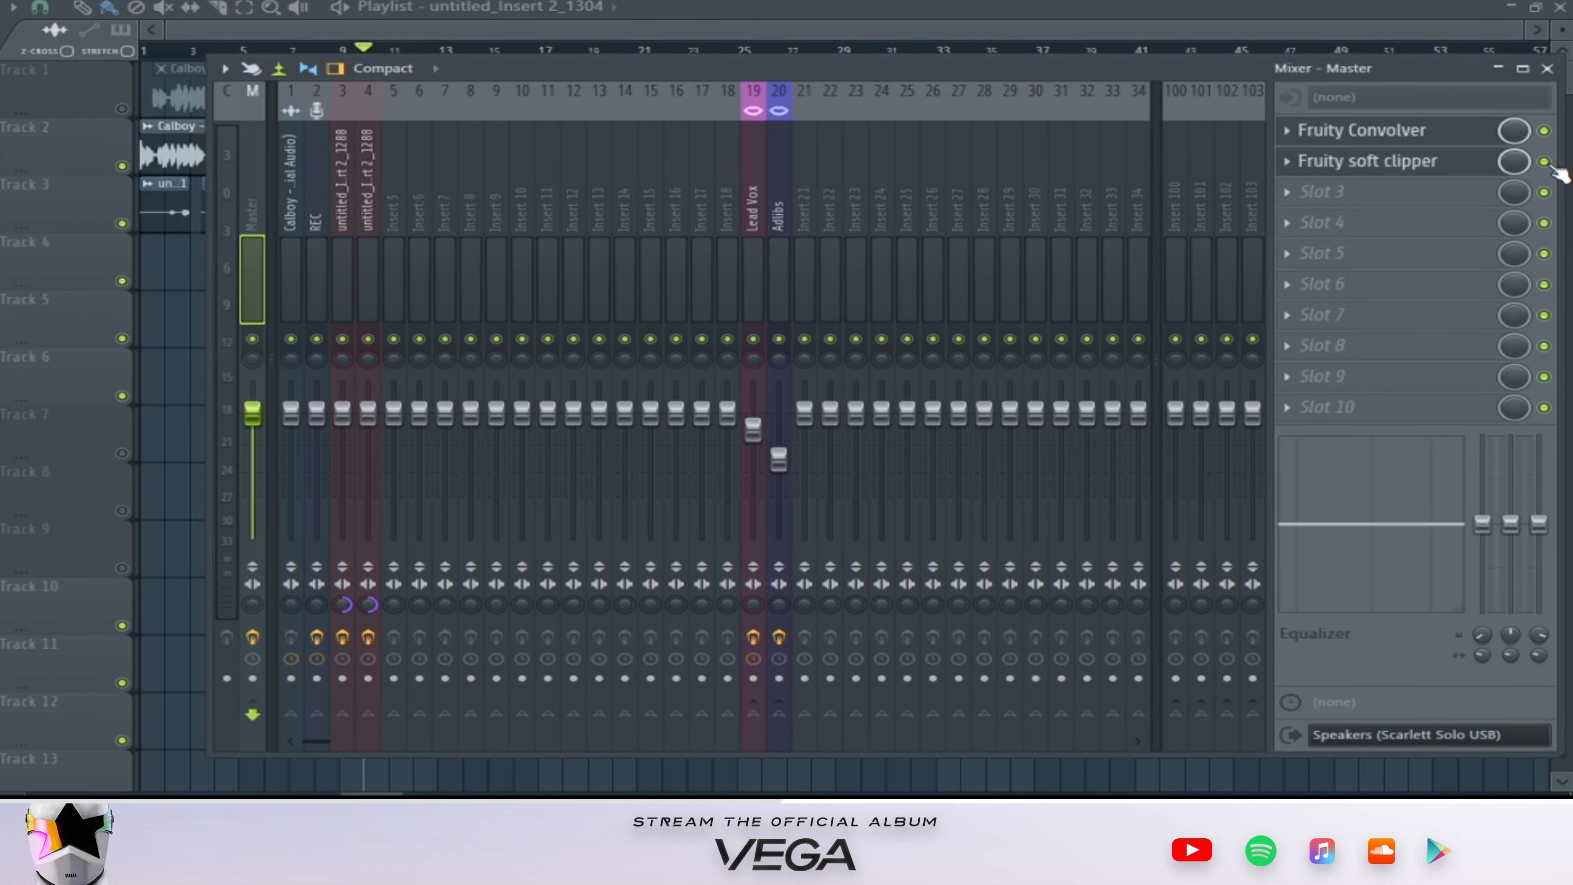
Bypass the Fruity soft clipper and Fruity Convolver on the Master track.
left_click(1545, 162)
left_click(1544, 131)
Examine the Auto-Tune VST settings on mixer insert 3, untitled_Insert 2_1288, and return to the mixer.
left_click(342, 211)
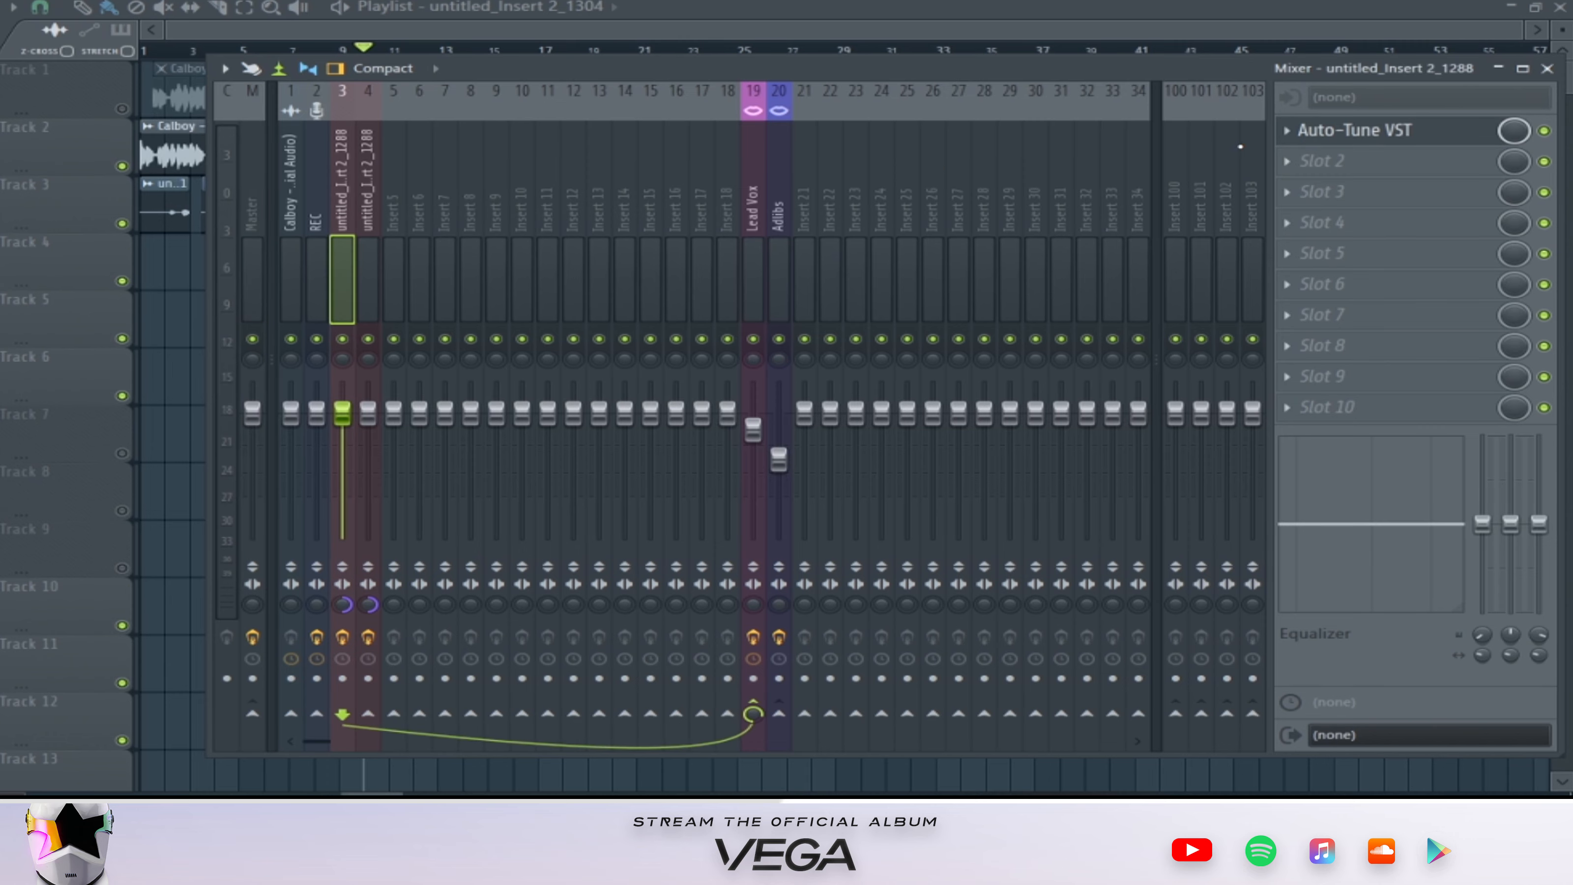
left_click(1332, 146)
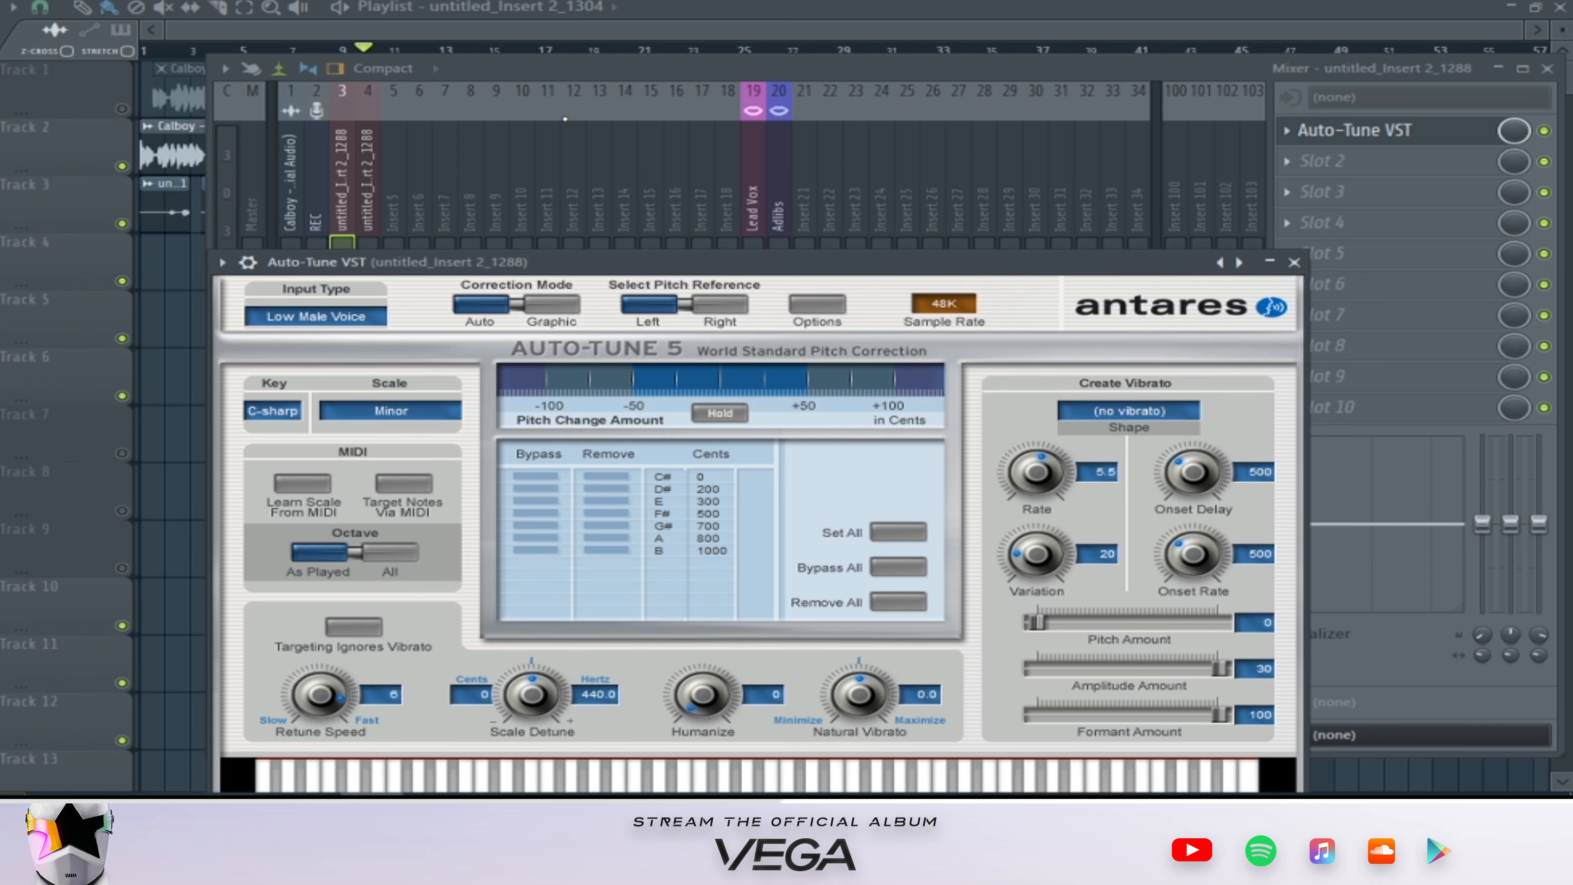
left_click(572, 66)
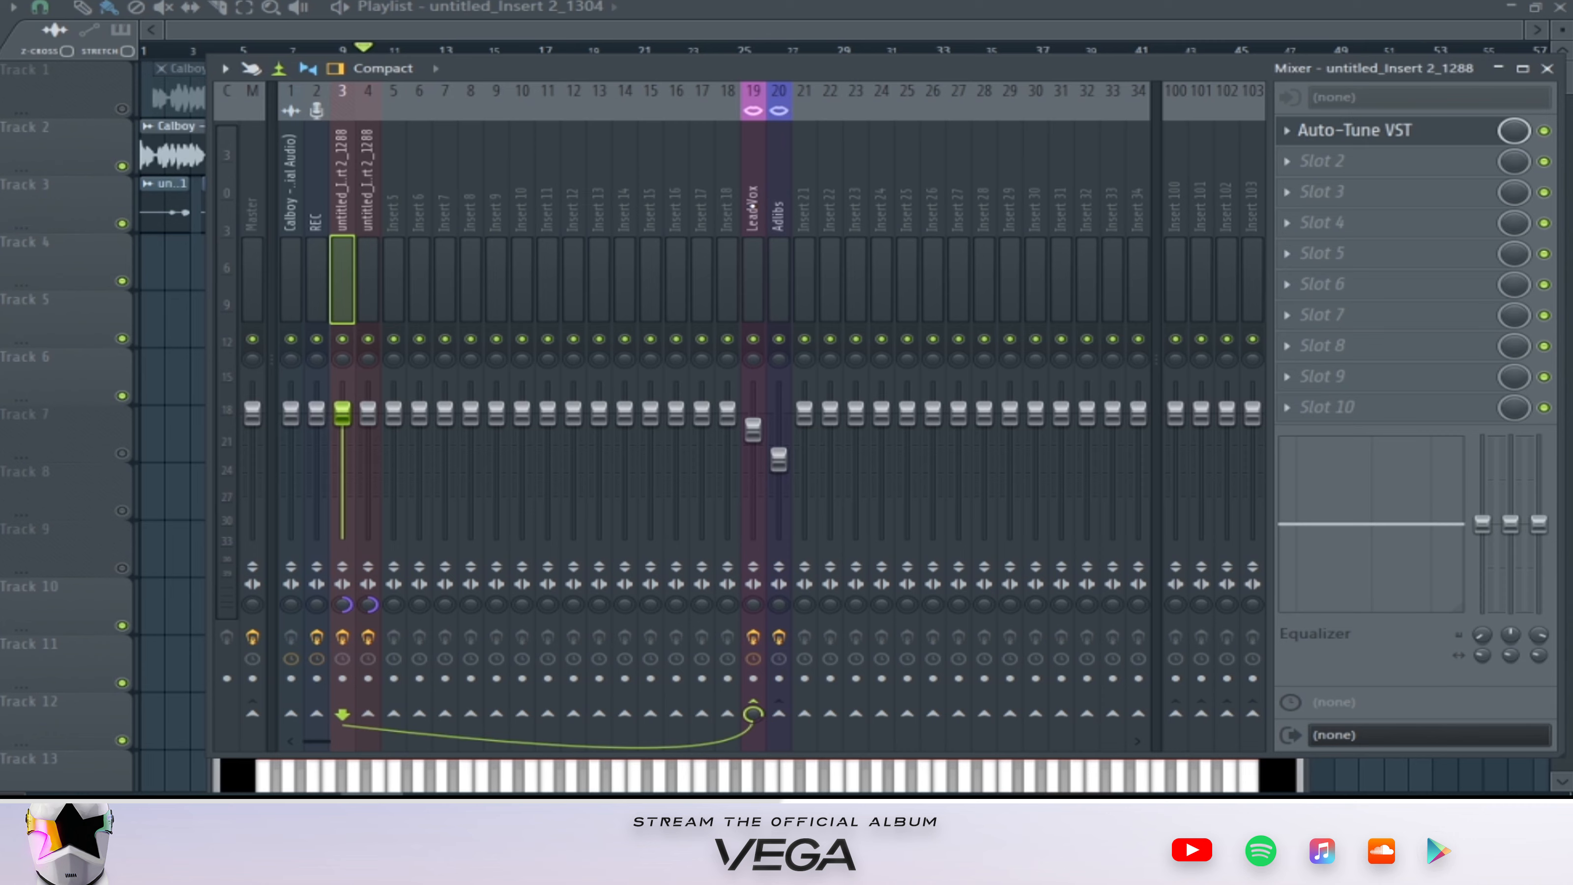
Bypass both Fruity Limiters, Fruity parametric EQ 2, SPITFISH, Fruity Filter and Fruity Reeverb 2 on the Lead Vox track.
left_click(752, 206)
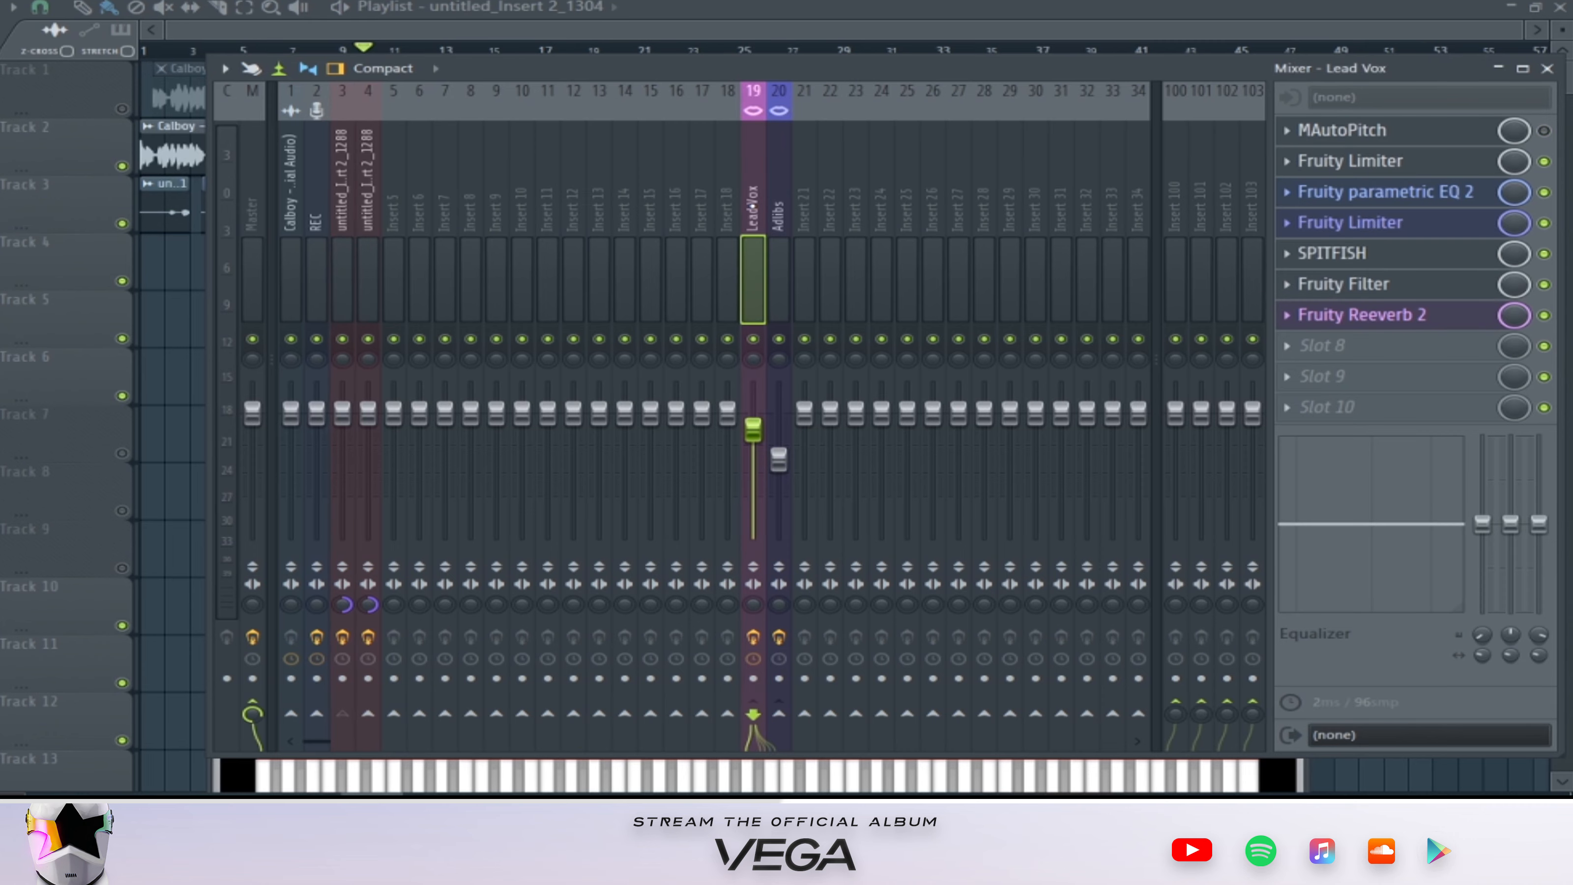
left_click(1544, 162)
left_click(1544, 192)
left_click(1544, 223)
left_click(1544, 254)
left_click(1544, 284)
left_click(1545, 316)
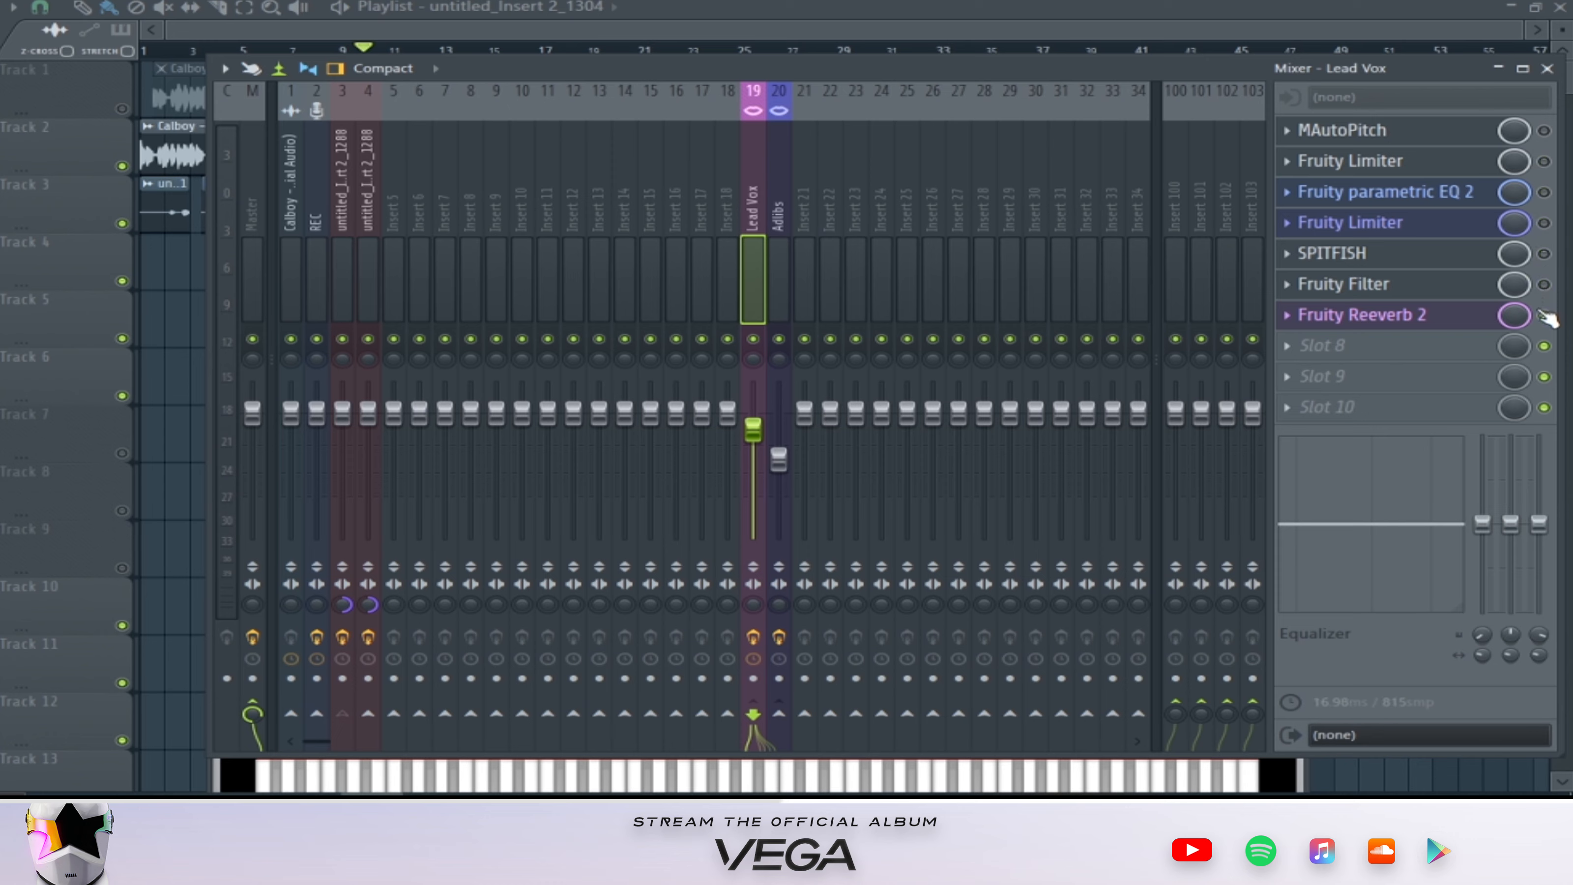
Examine the MAutoPitch settings on the Lead Vox track and return to the mixer.
left_click(1426, 131)
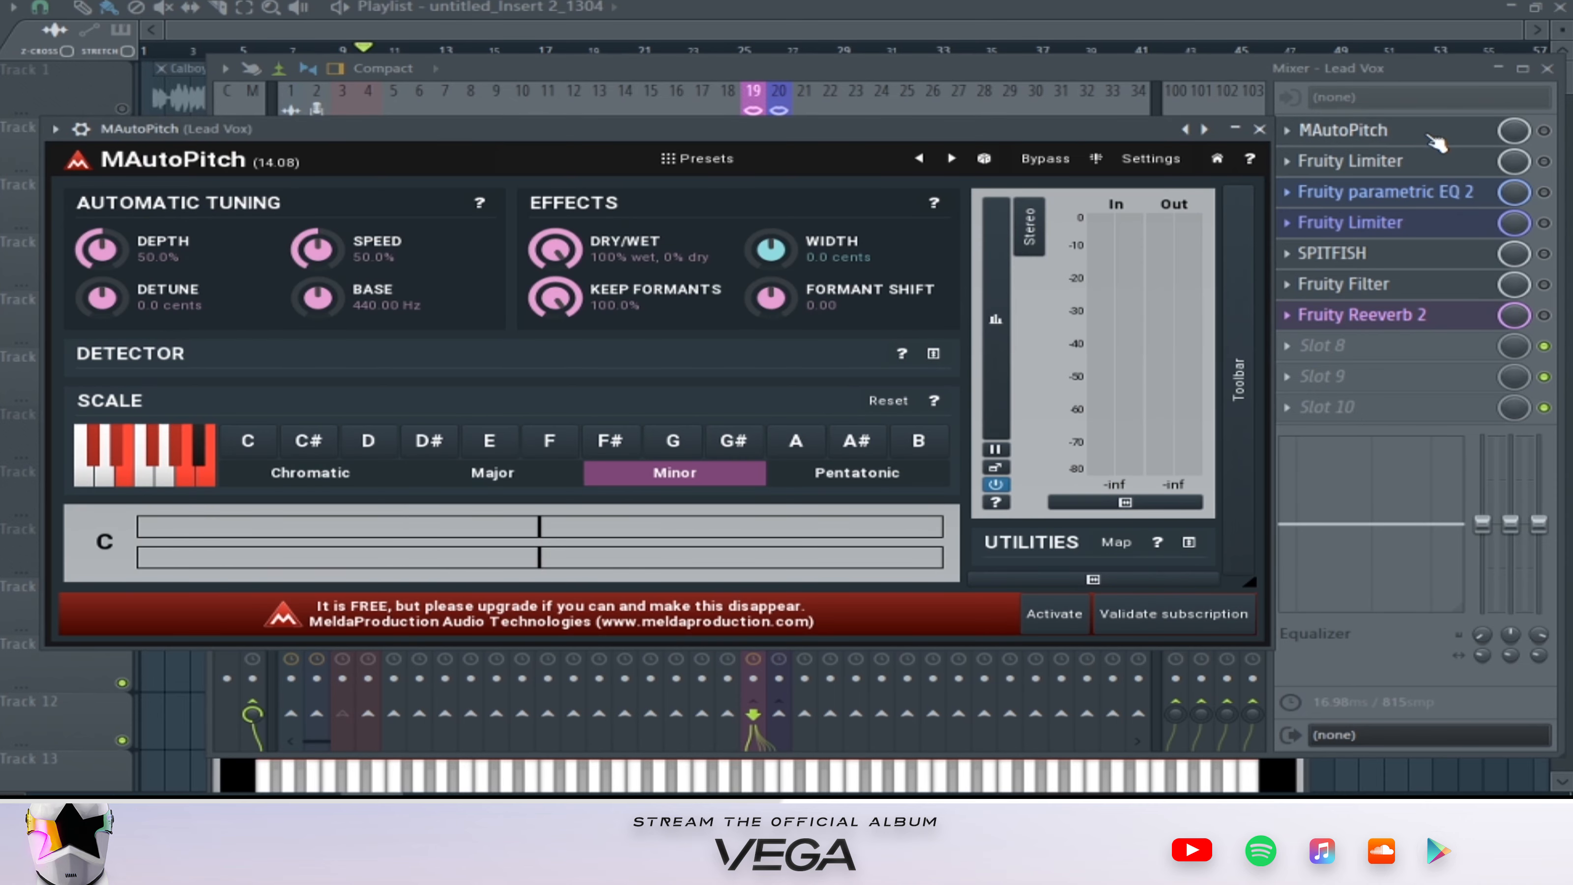
left_click(1082, 65)
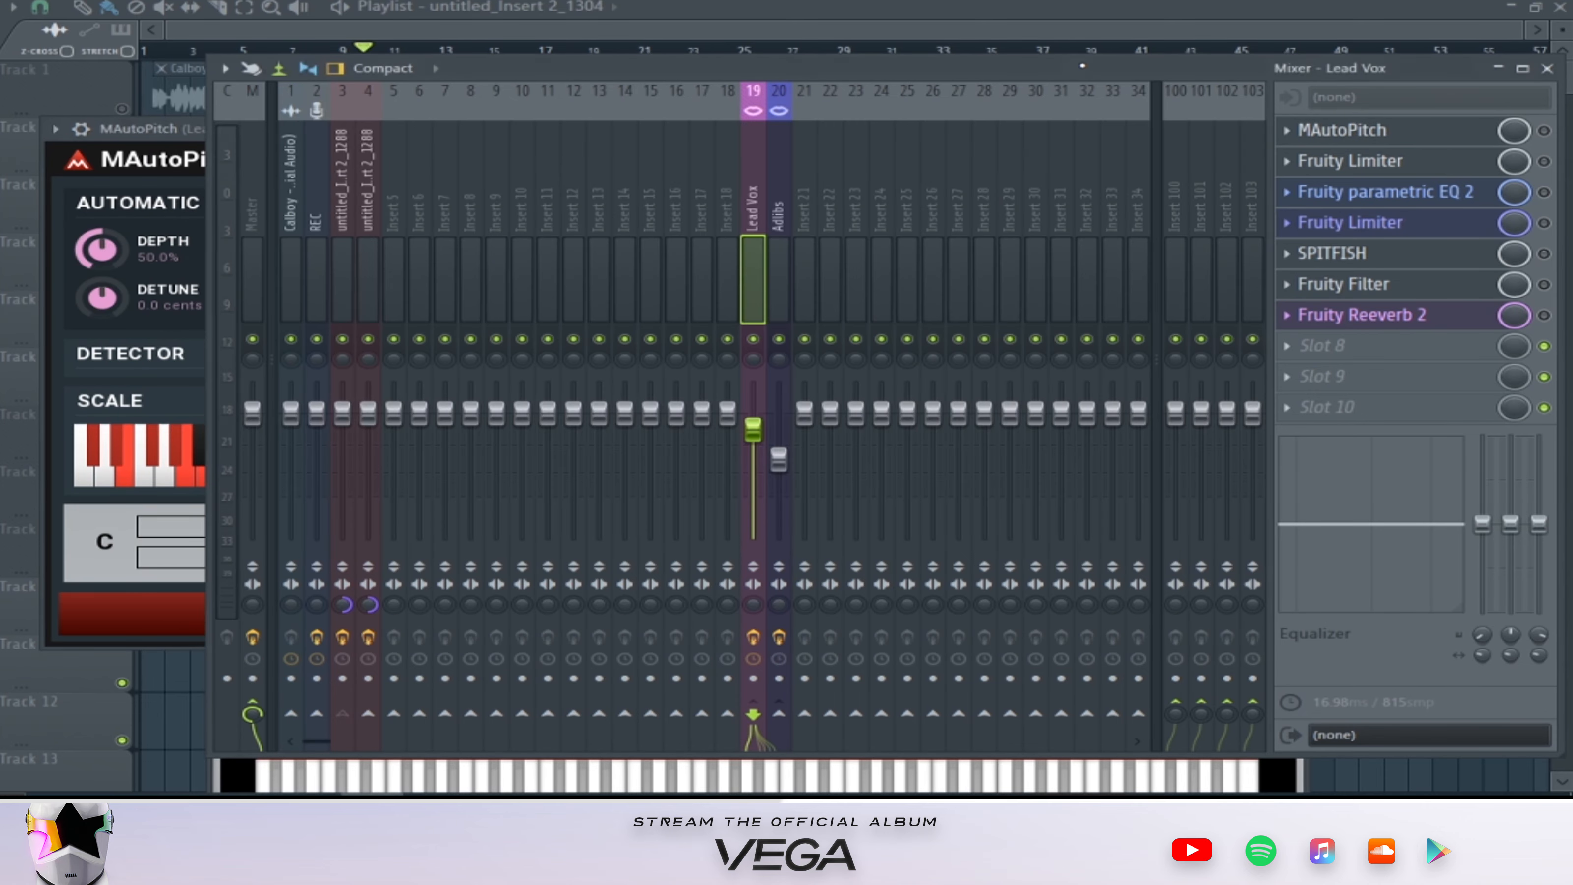
Enable the first Fruity Limiter on Lead Vox and select bars 9 to 33 in the playlist as the playback range.
left_click(1544, 162)
left_click(457, 16)
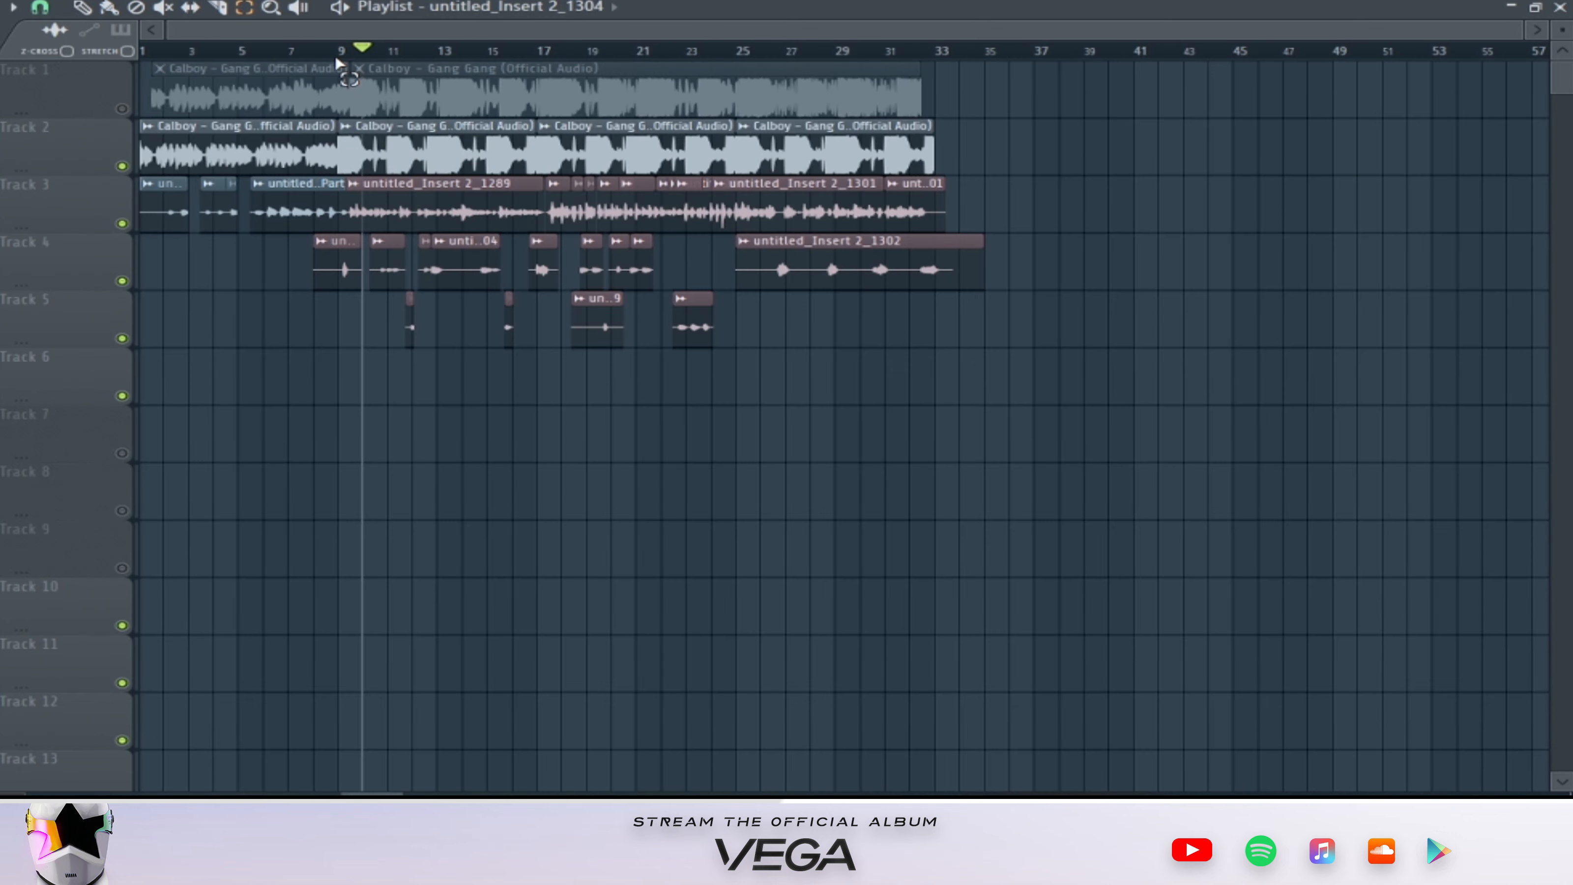
left_click_drag(341, 51, 932, 152)
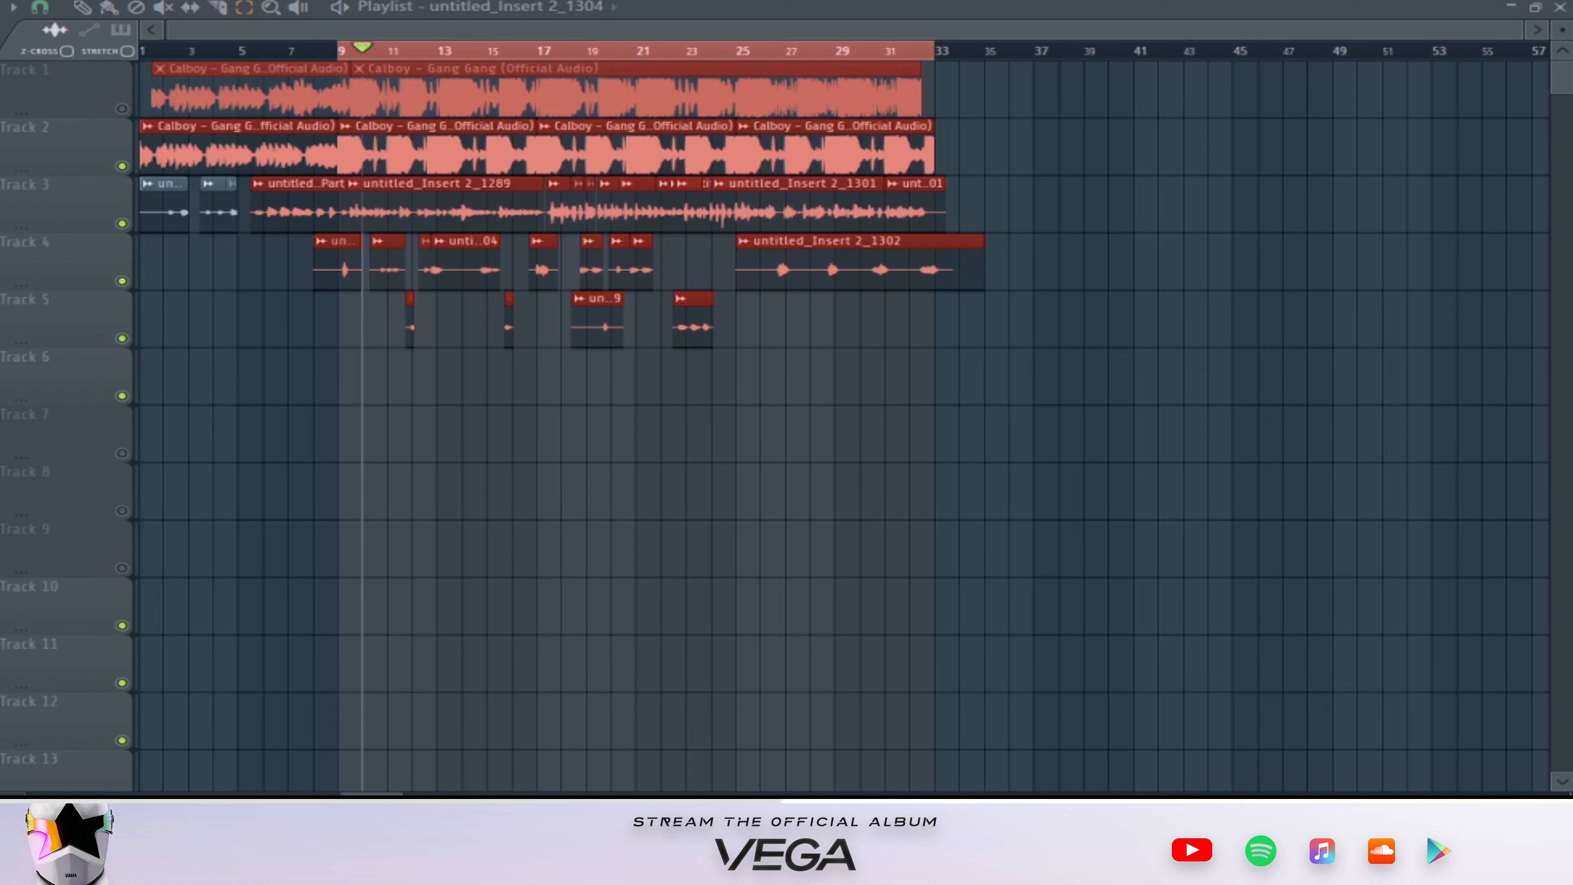
key("F9")
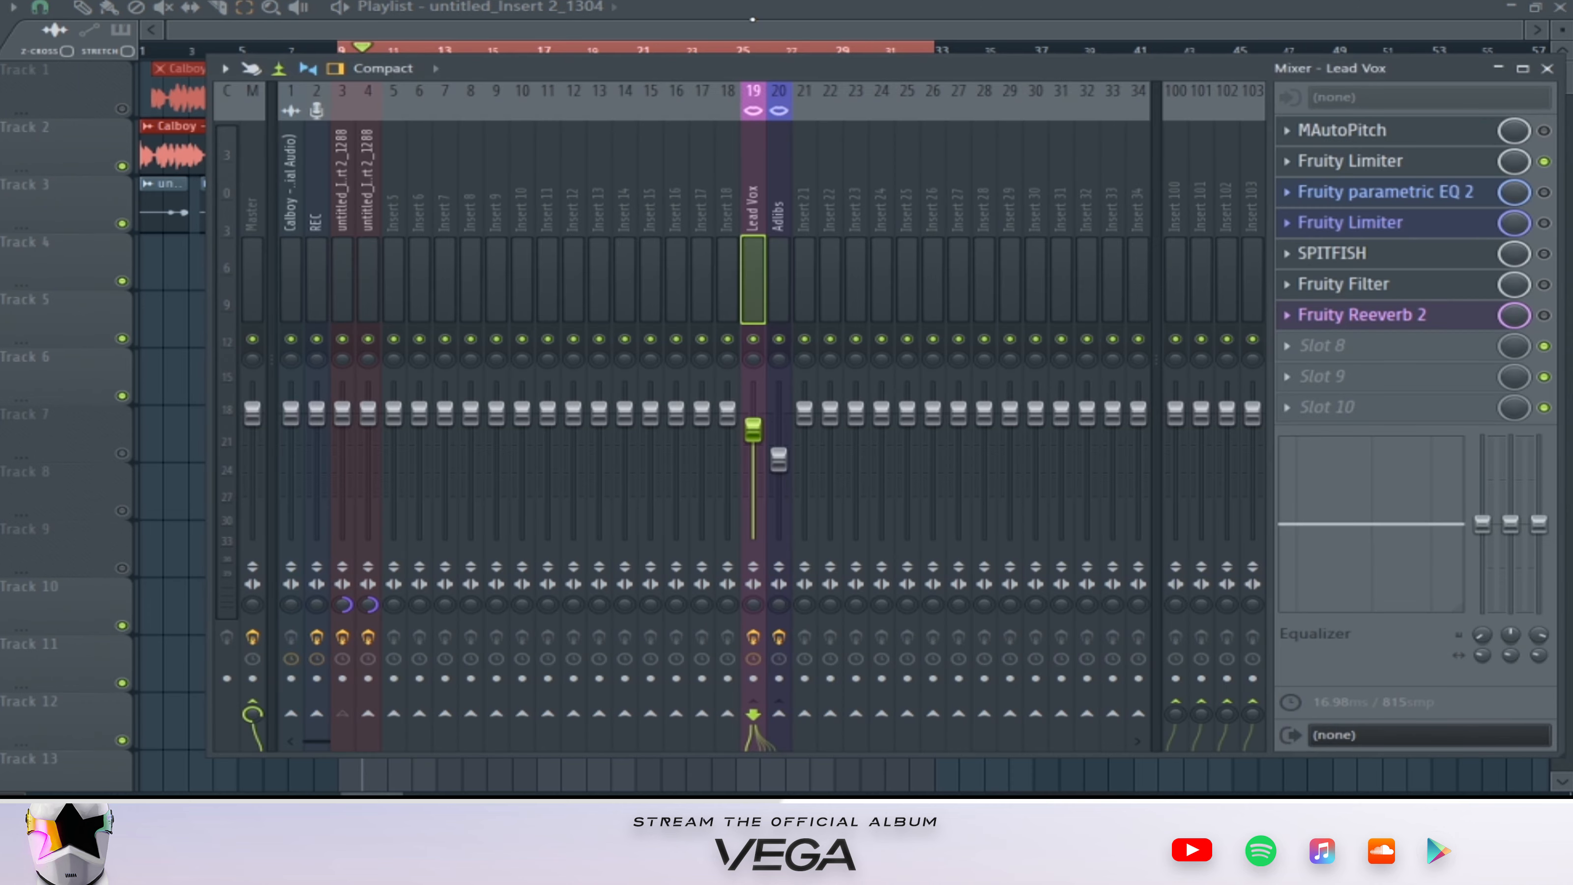
Start playback and solo the Lead Vox track, keeping insert 3, untitled_Insert 2_1288, unmuted with it.
left_click(1492, 162)
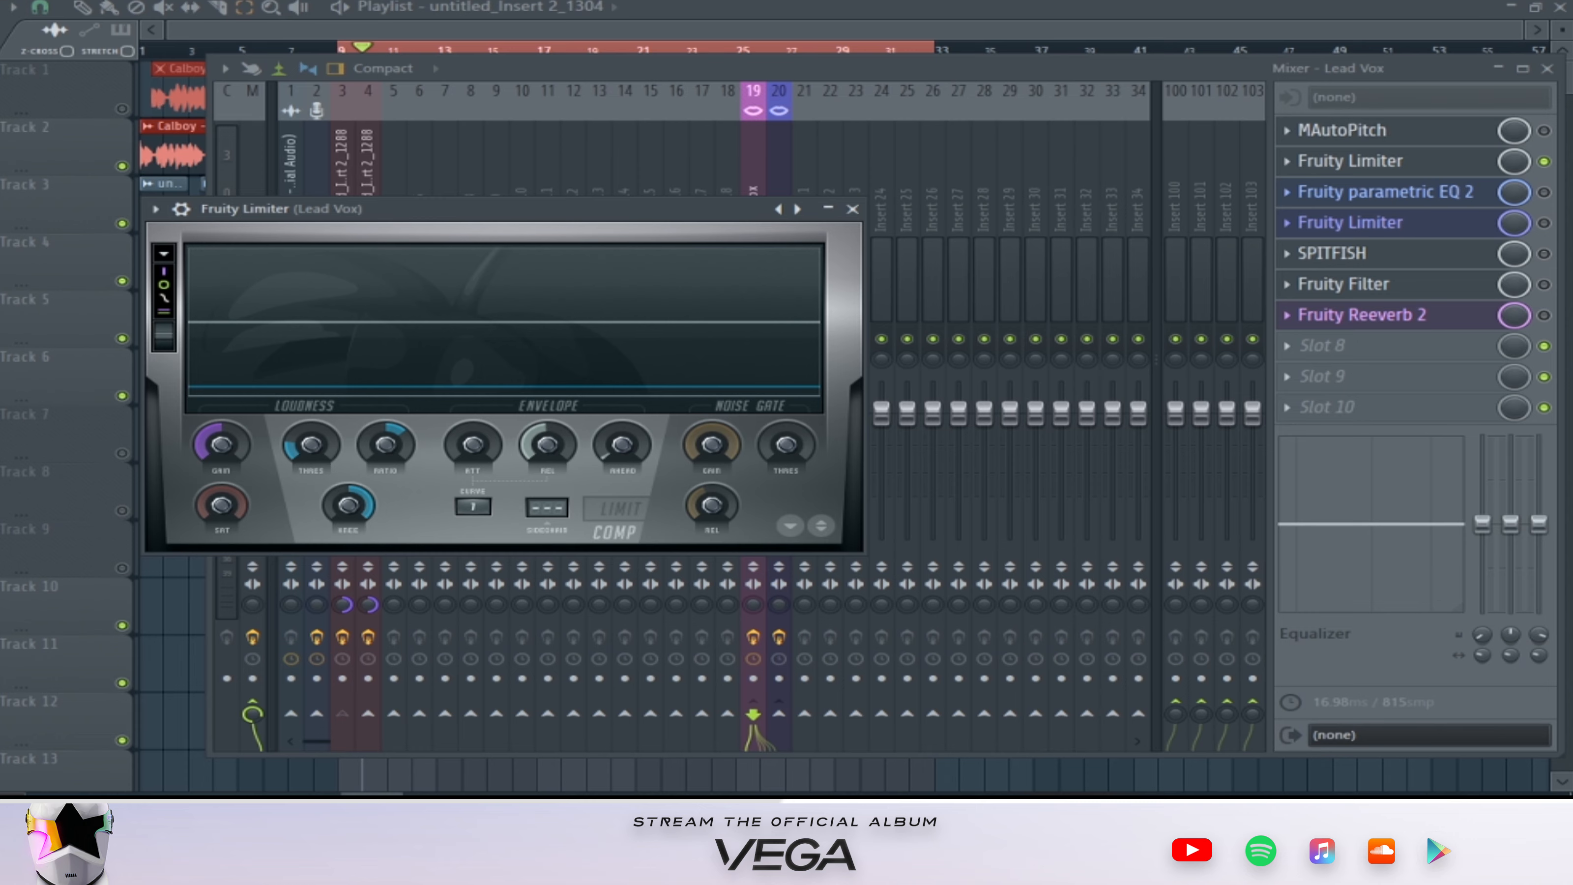
key("space")
left_click(510, 68)
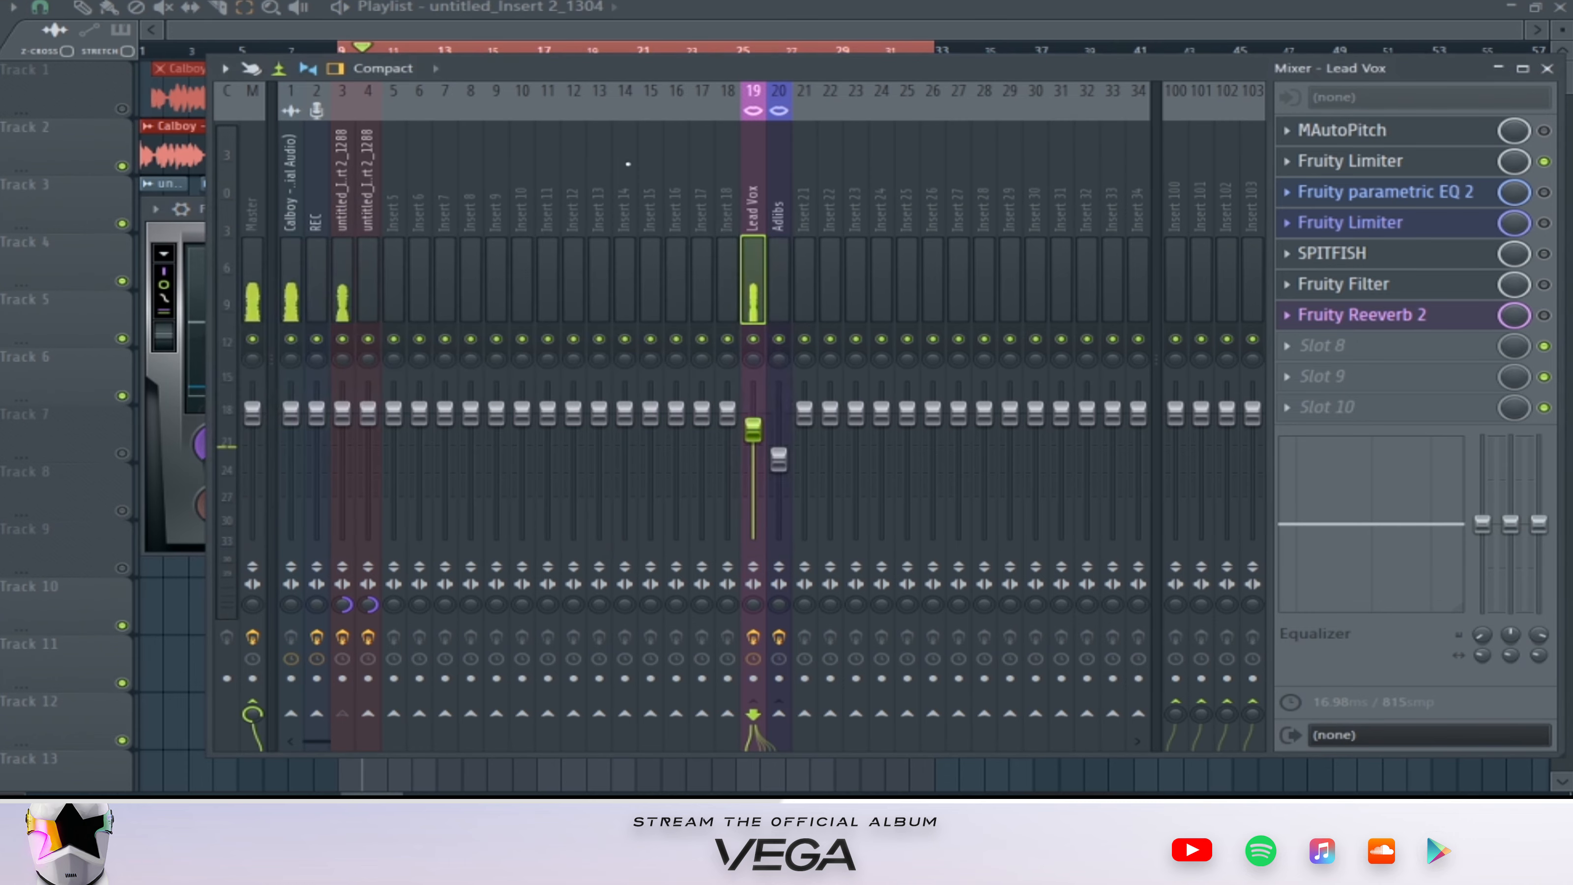
right_click(754, 340)
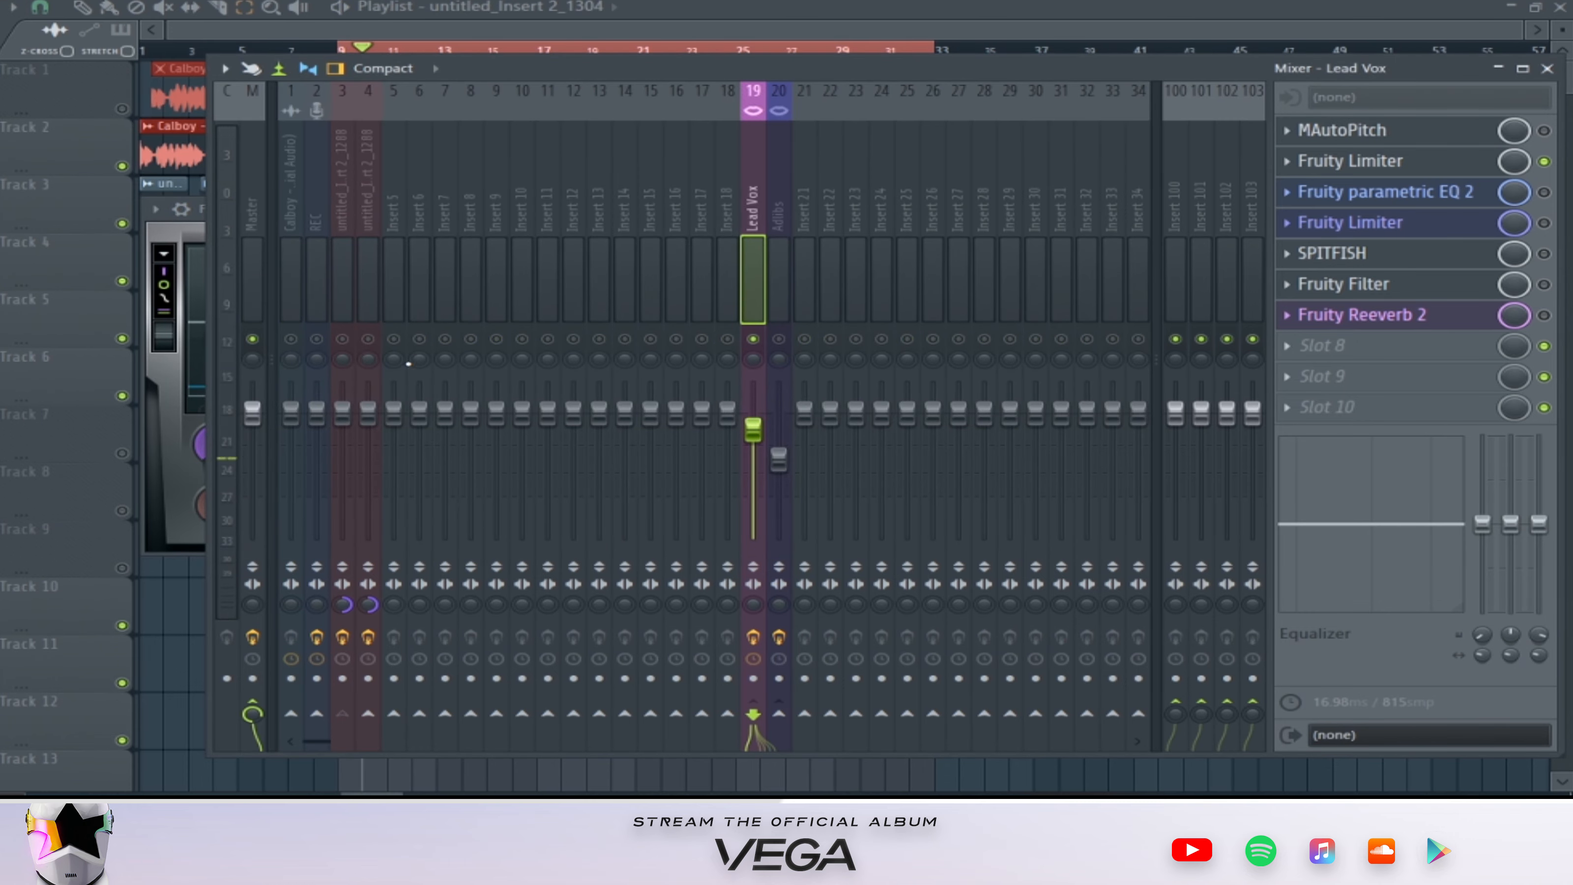
left_click(342, 339)
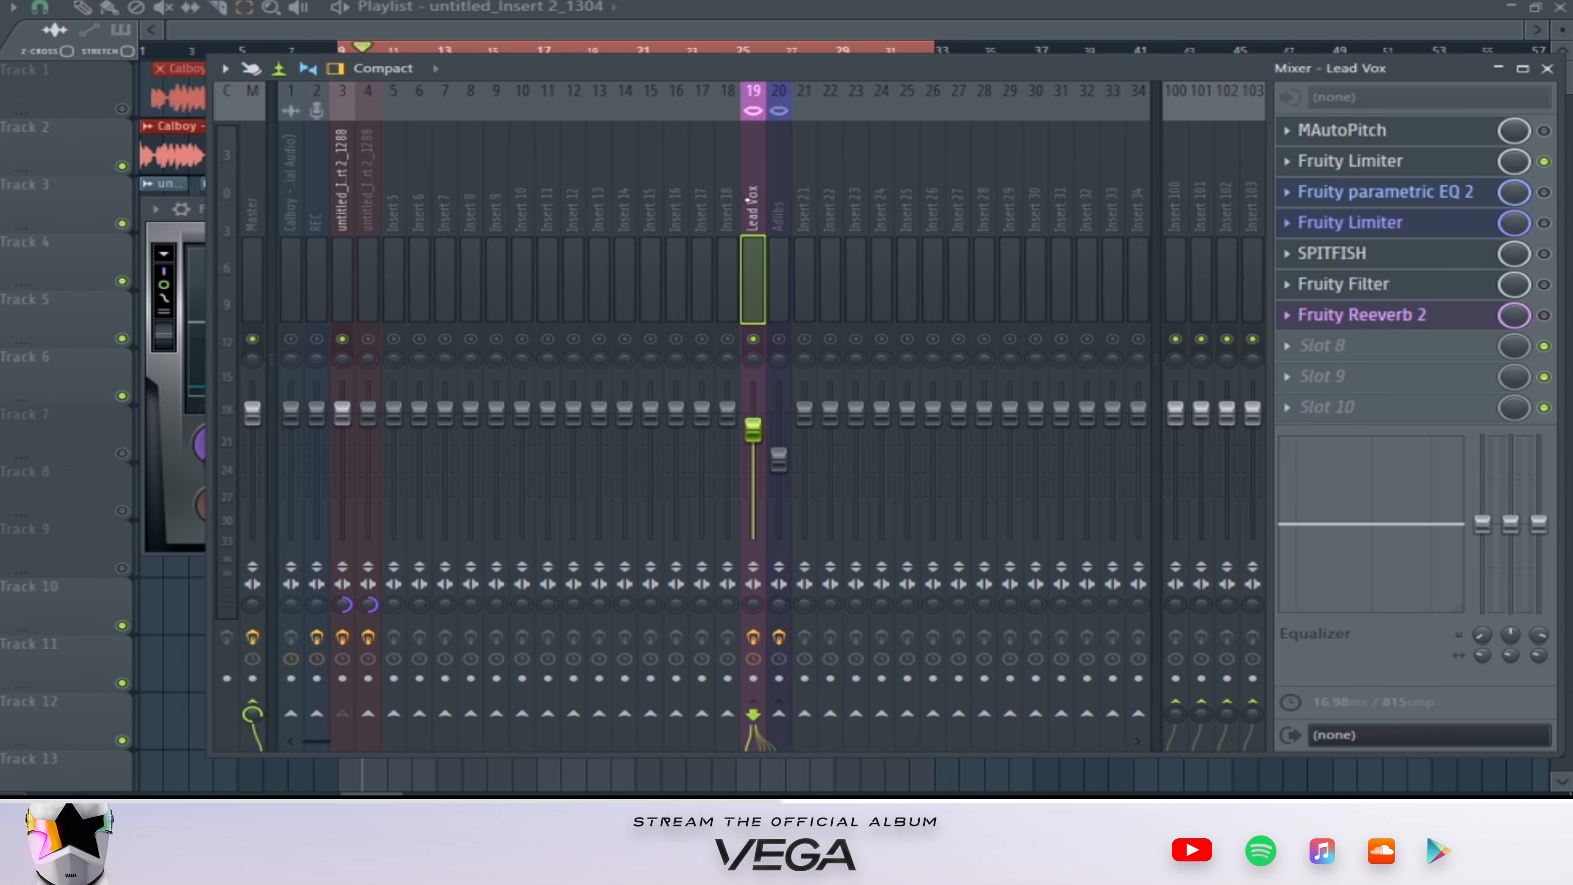
Open the first Fruity Limiter on Lead Vox, watch its compression during playback, and stop playback.
left_click(1449, 163)
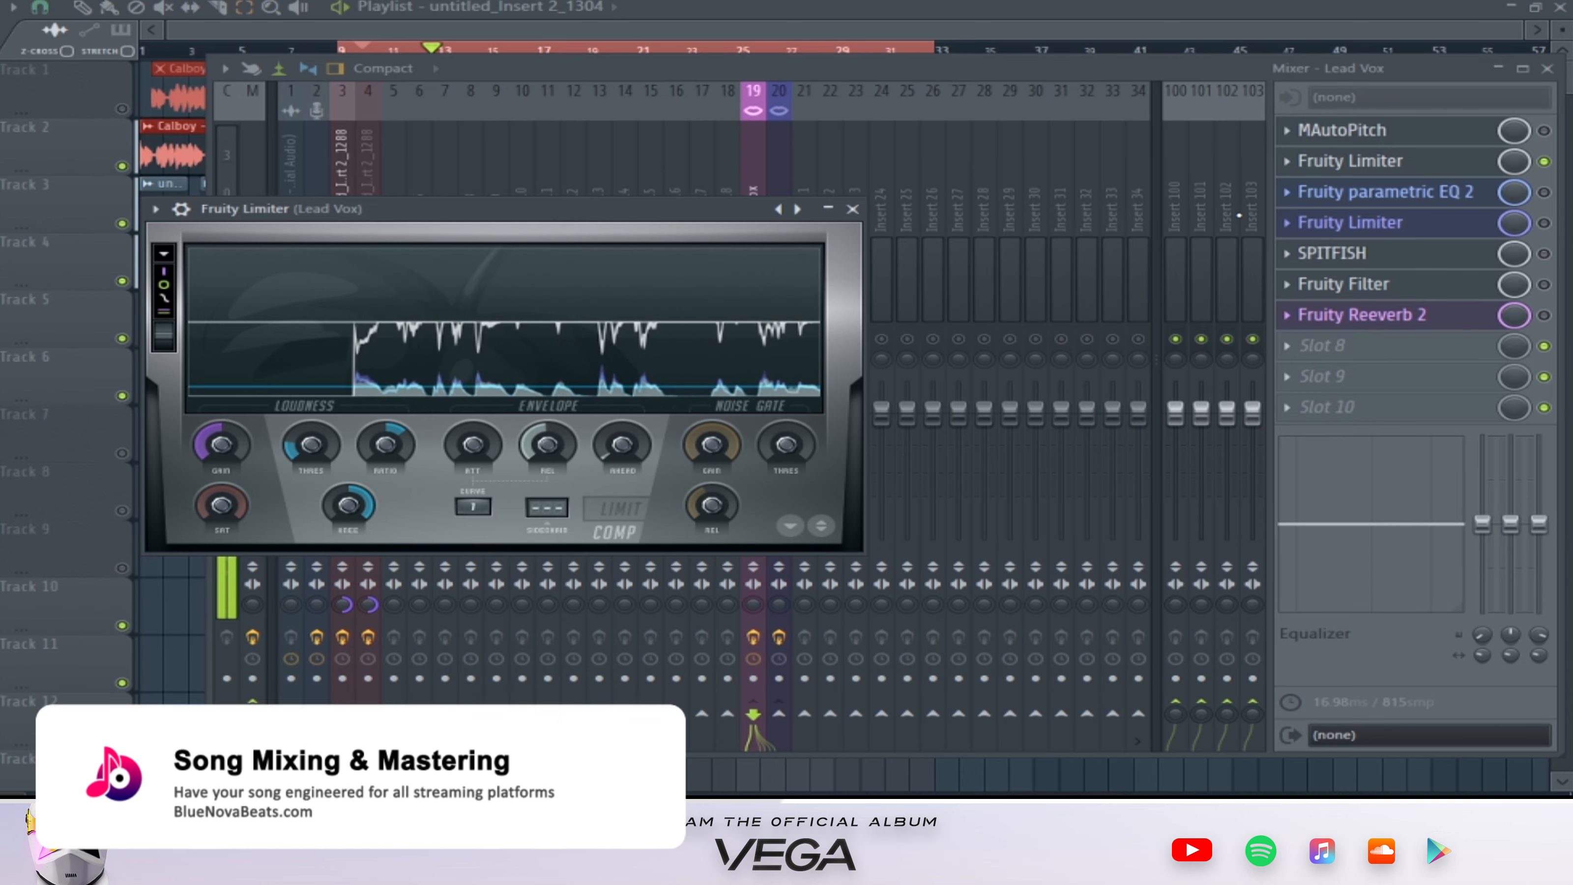
left_click_drag(625, 210, 901, 172)
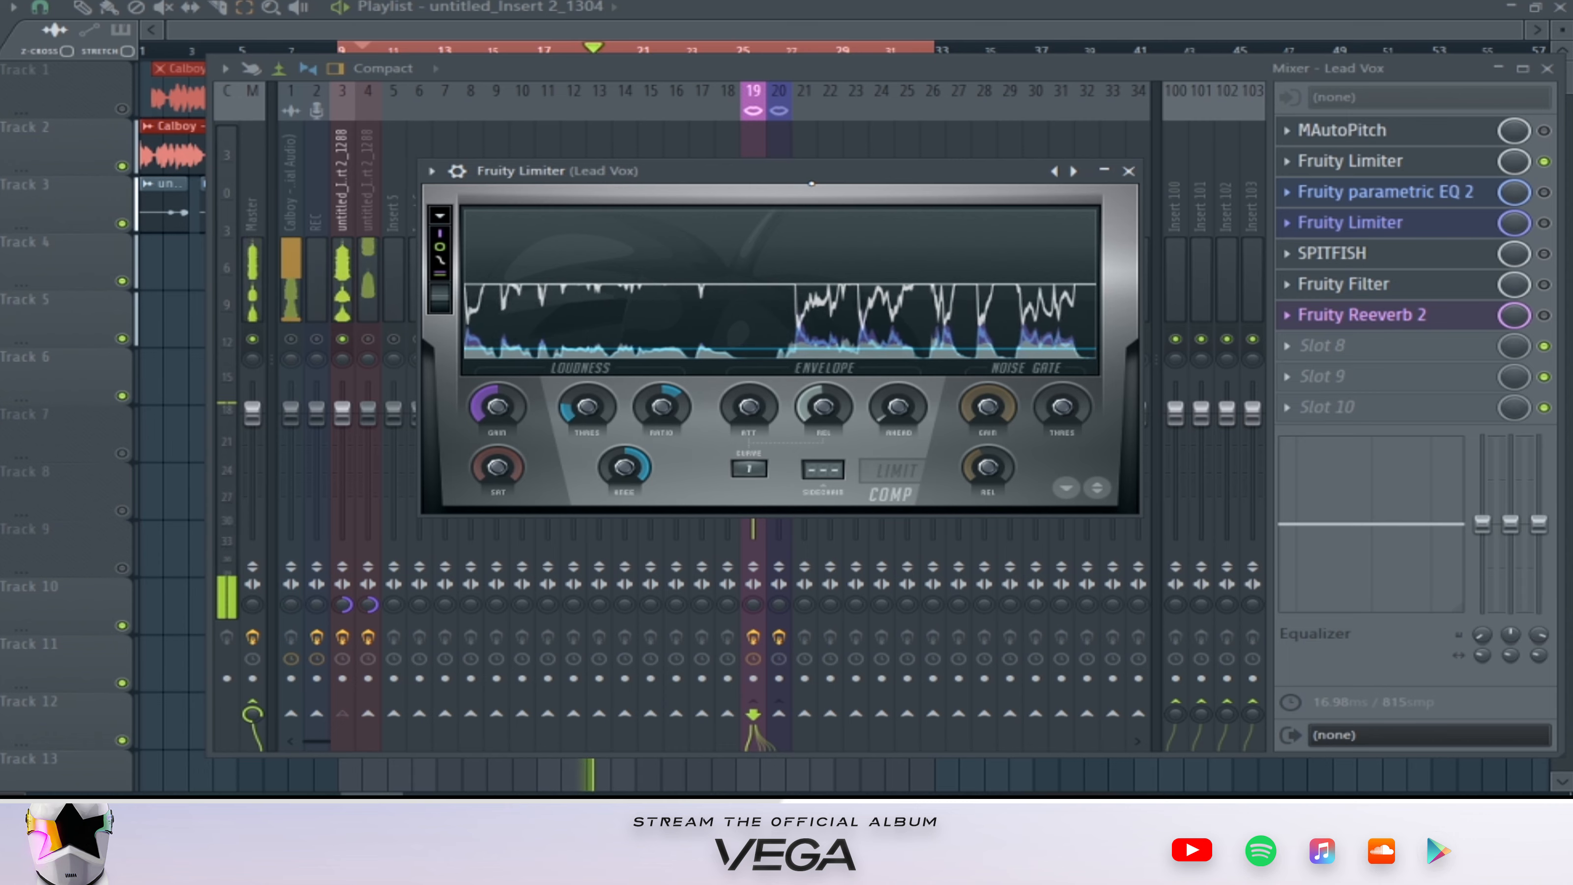
key("space")
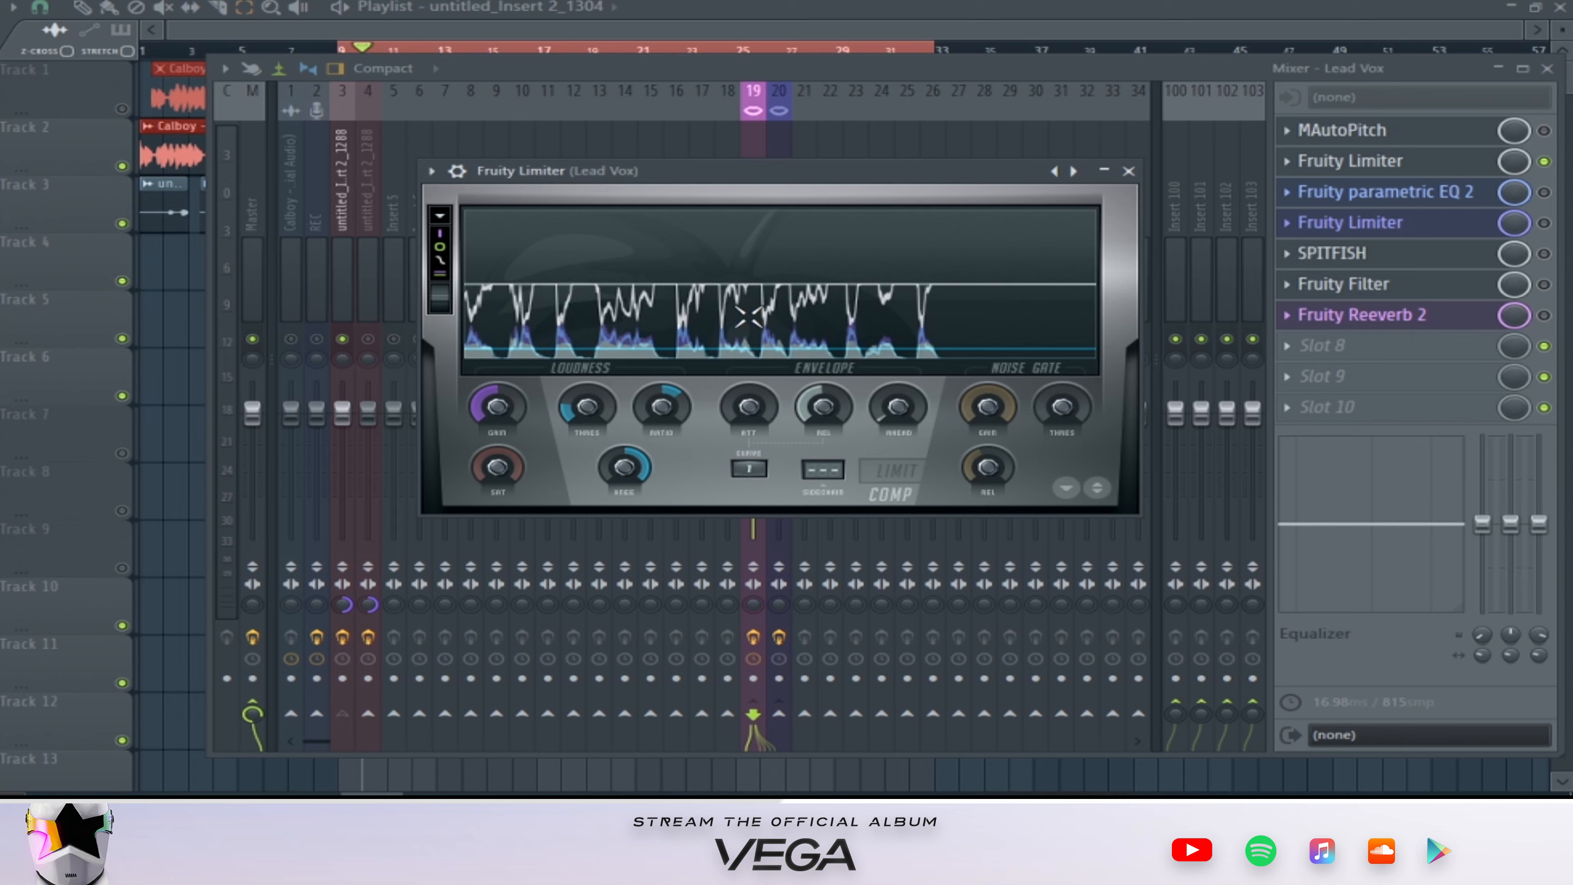
Enable Fruity parametric EQ 2 on Lead Vox and audition the vocal with its curve open.
left_click(1544, 193)
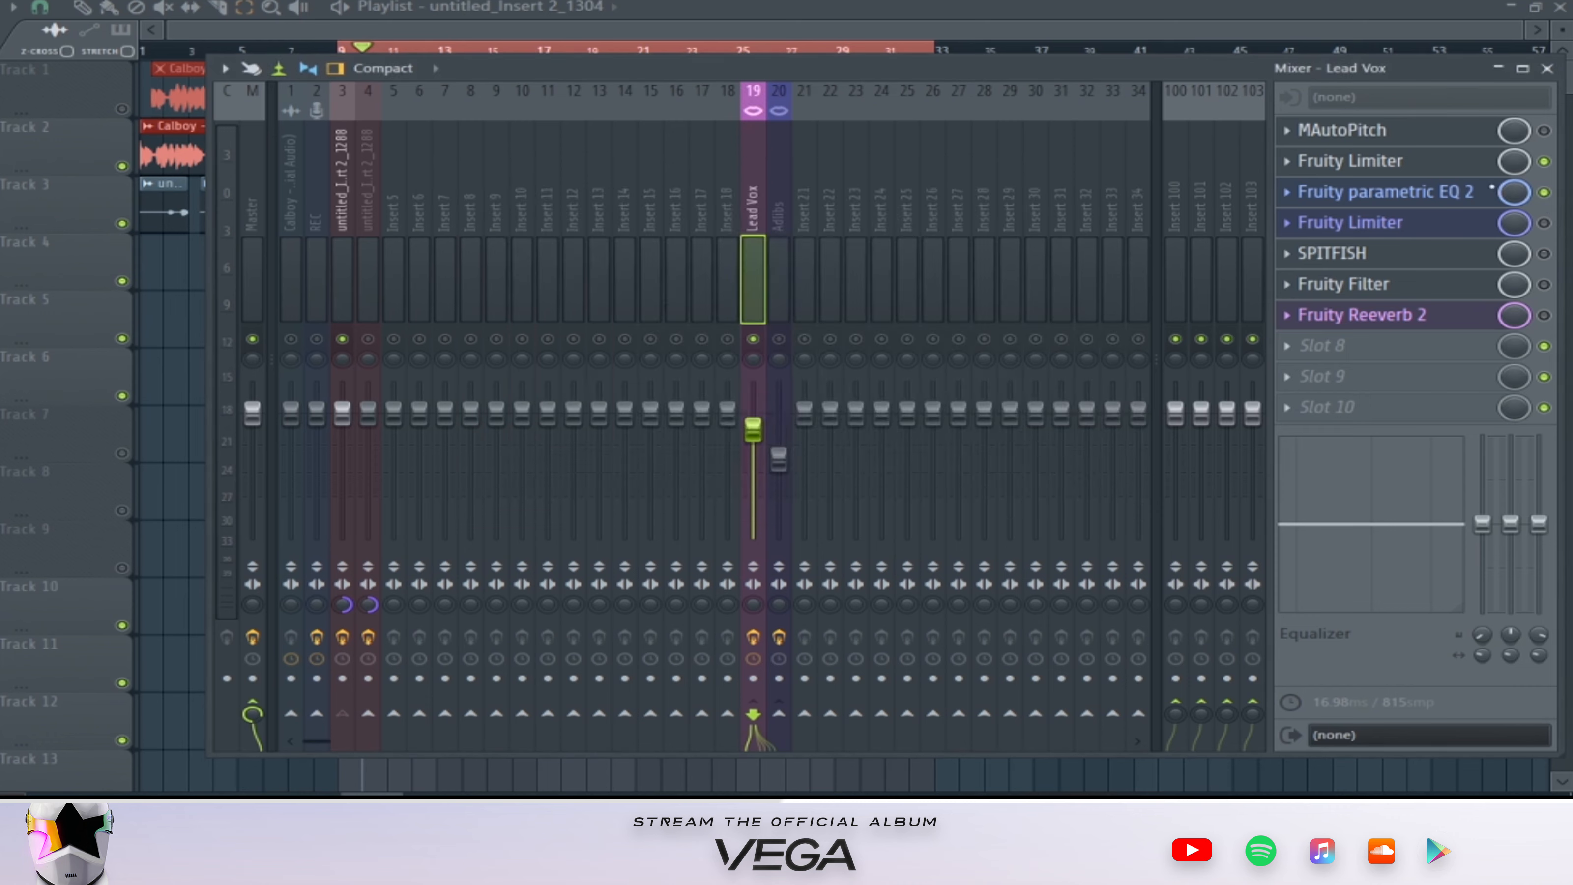
left_click(1475, 203)
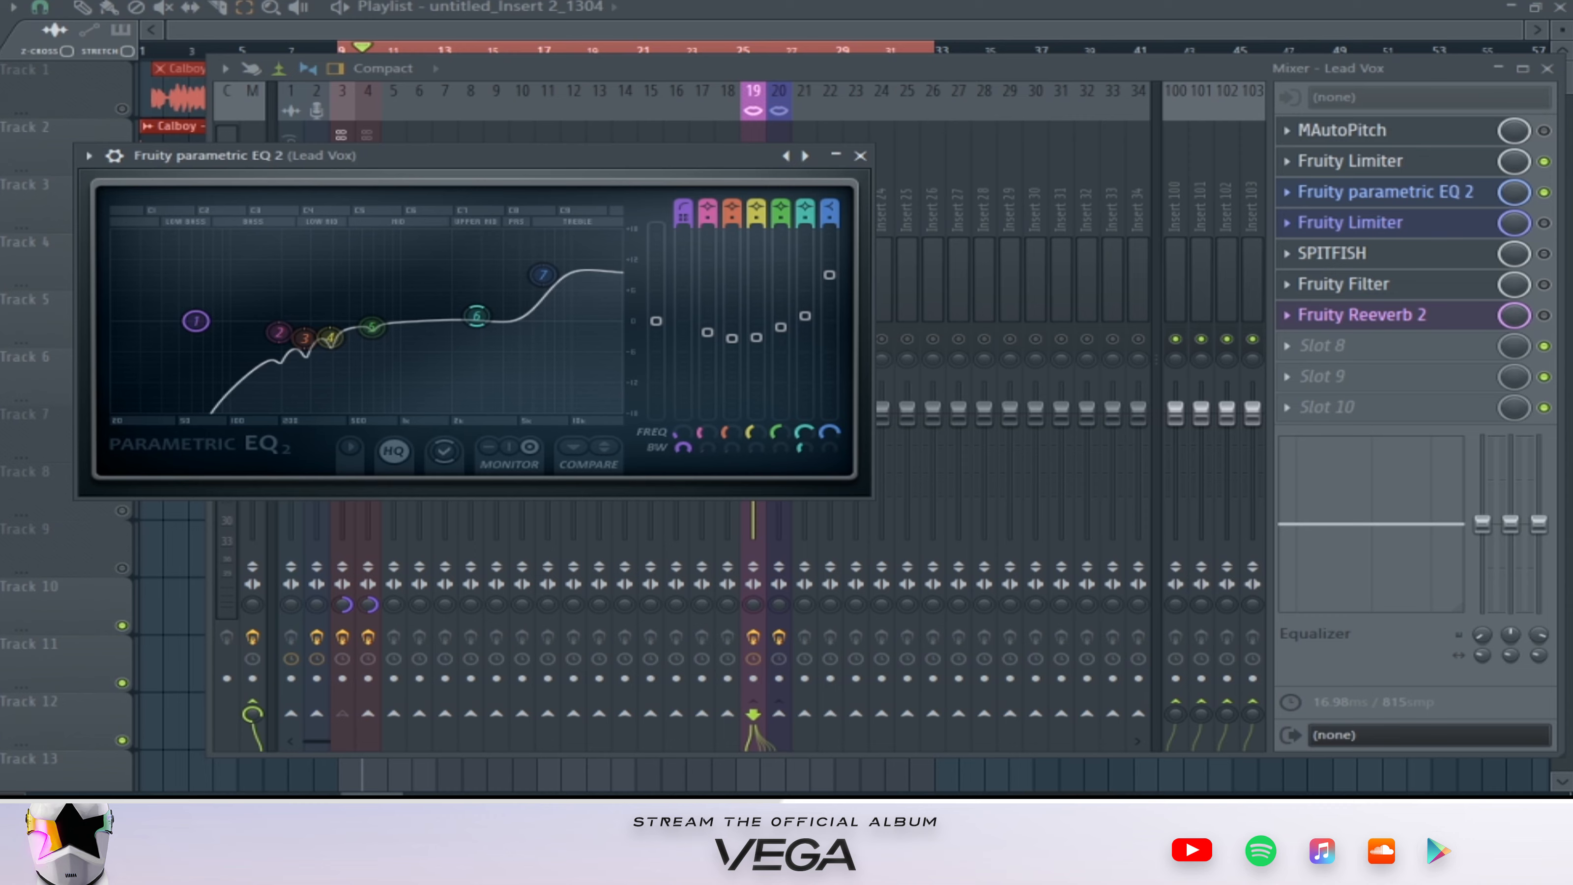
left_click_drag(394, 161, 787, 198)
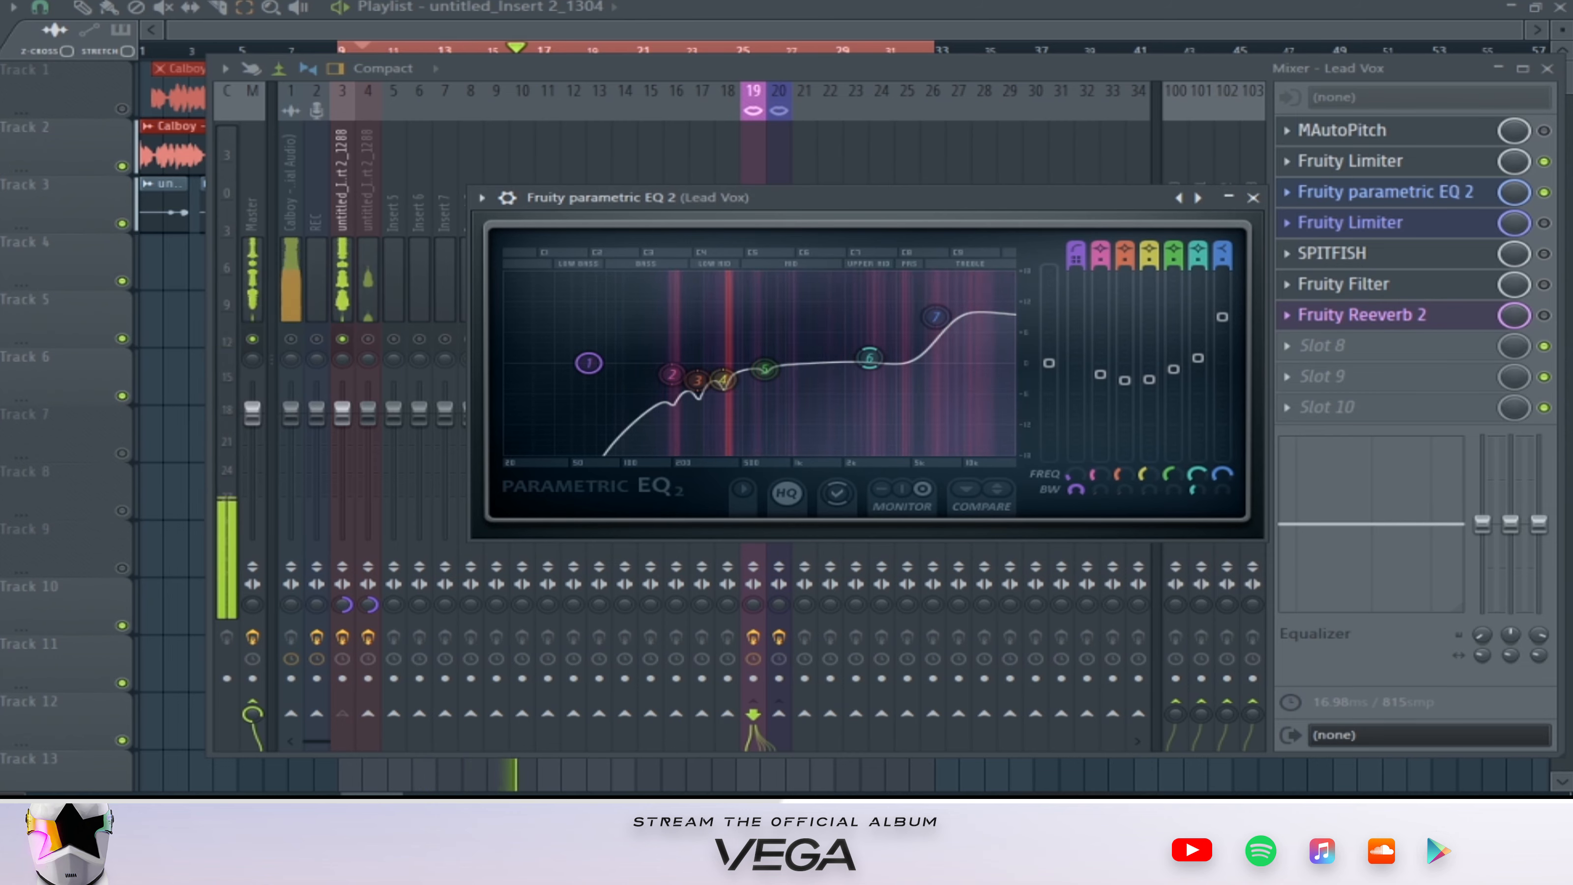
key("space")
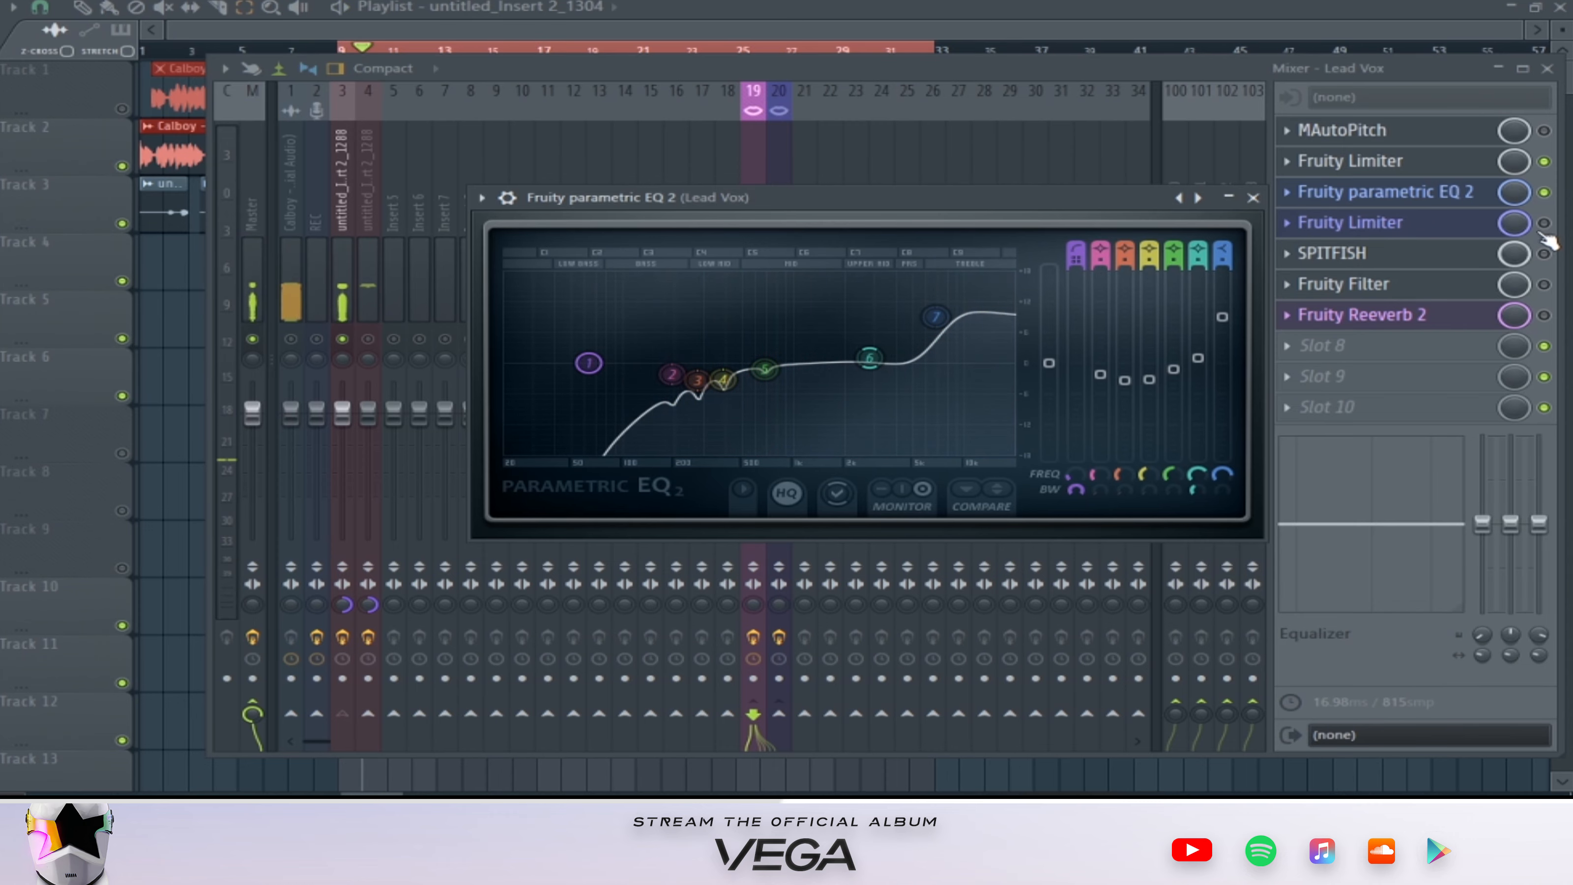
Enable the second Fruity Limiter on Lead Vox, audition the vocal through it, and close its window.
left_click(1542, 226)
left_click(1416, 229)
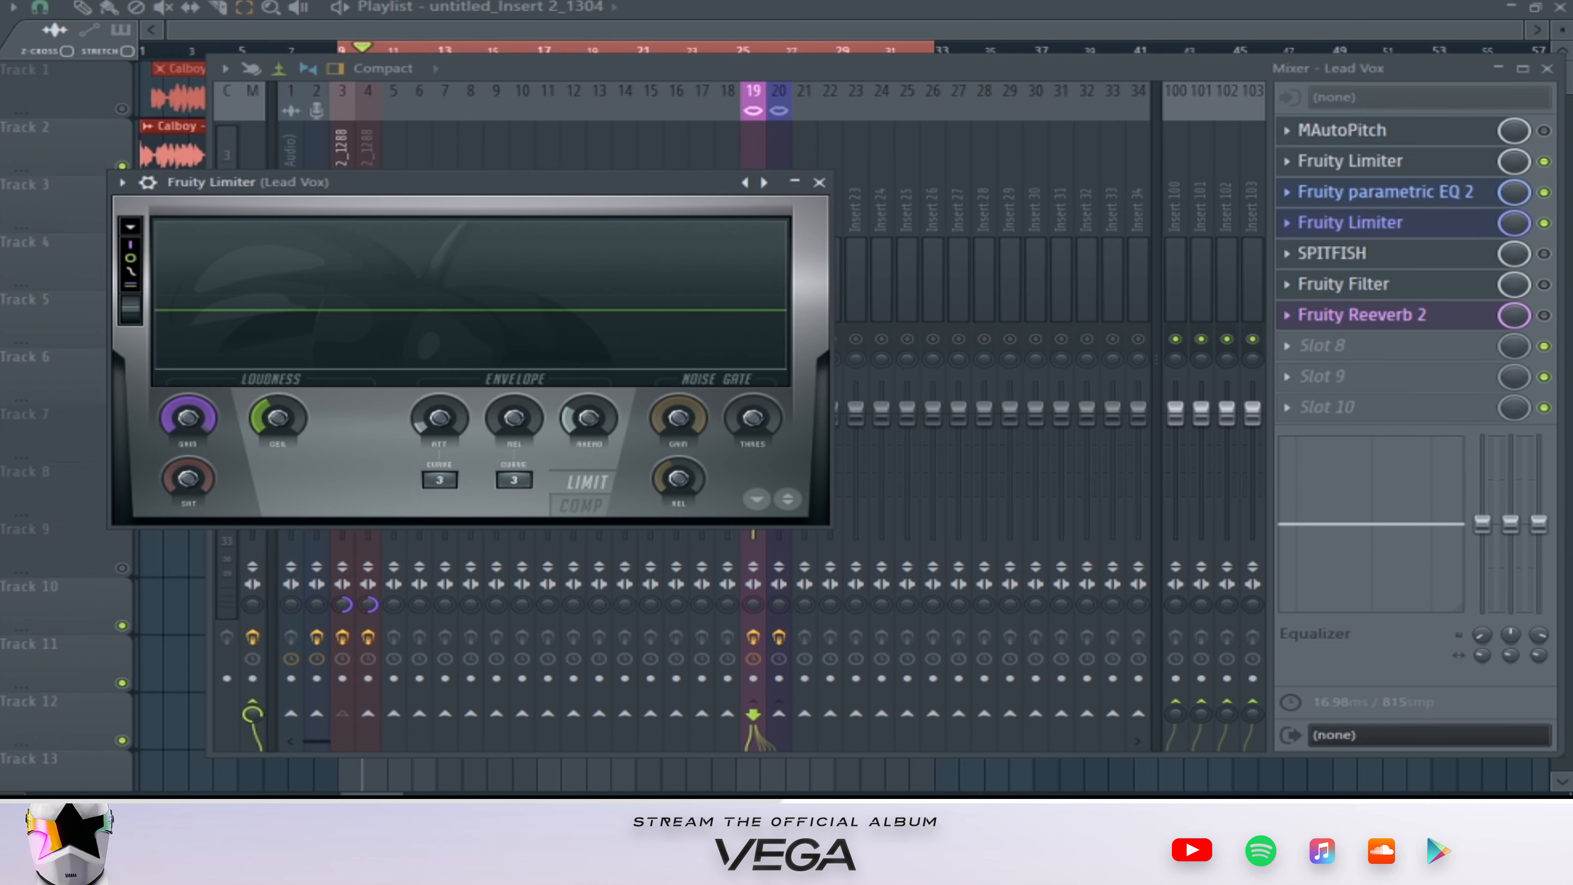
left_click_drag(360, 197, 710, 349)
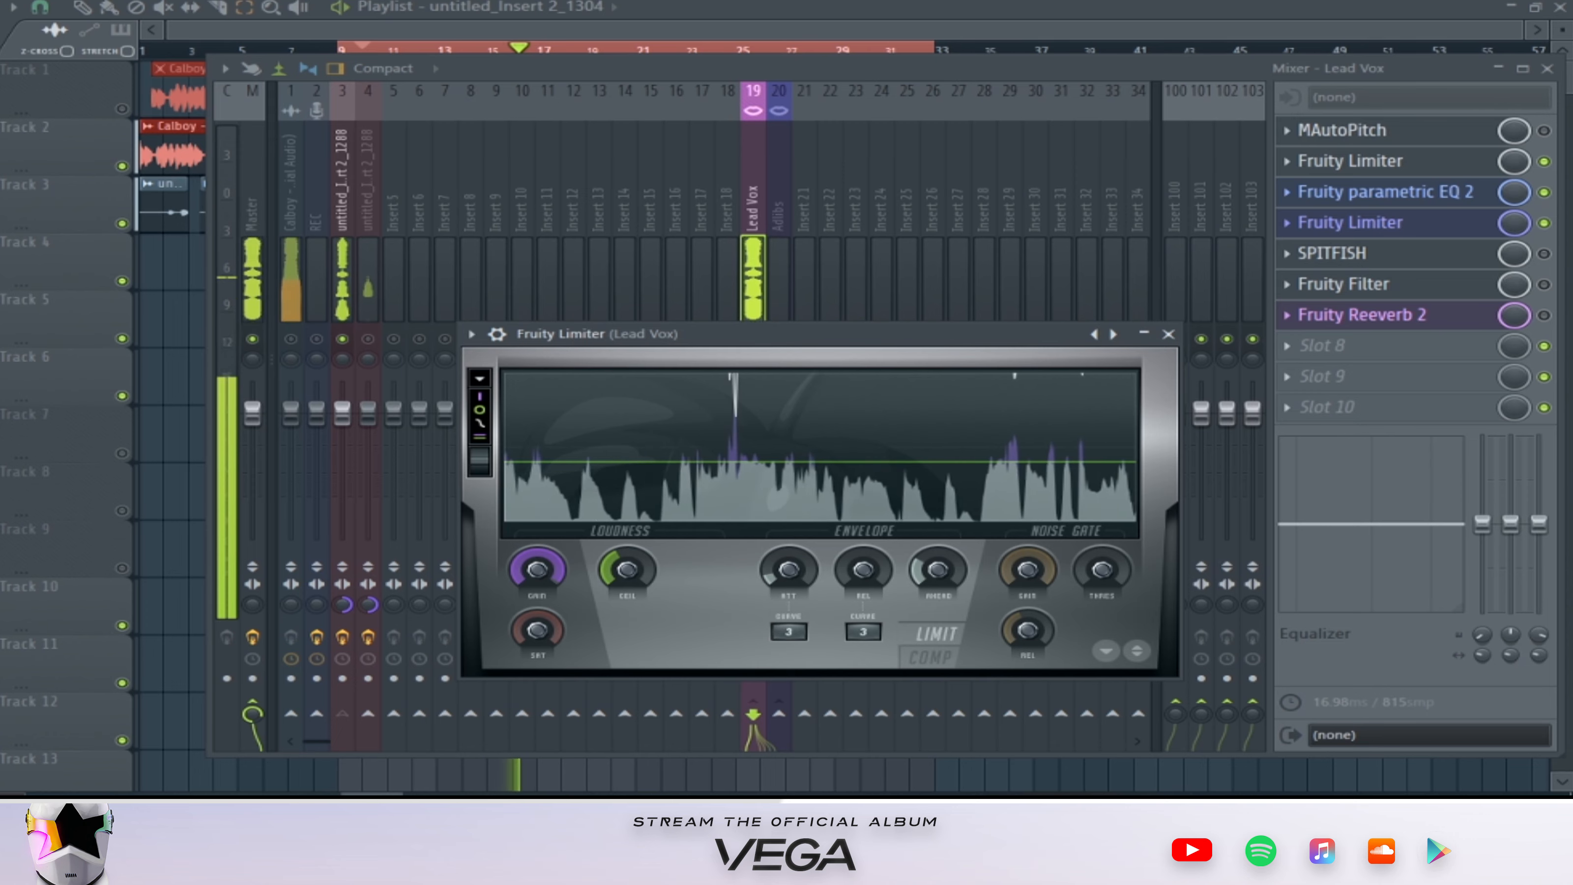
key("space")
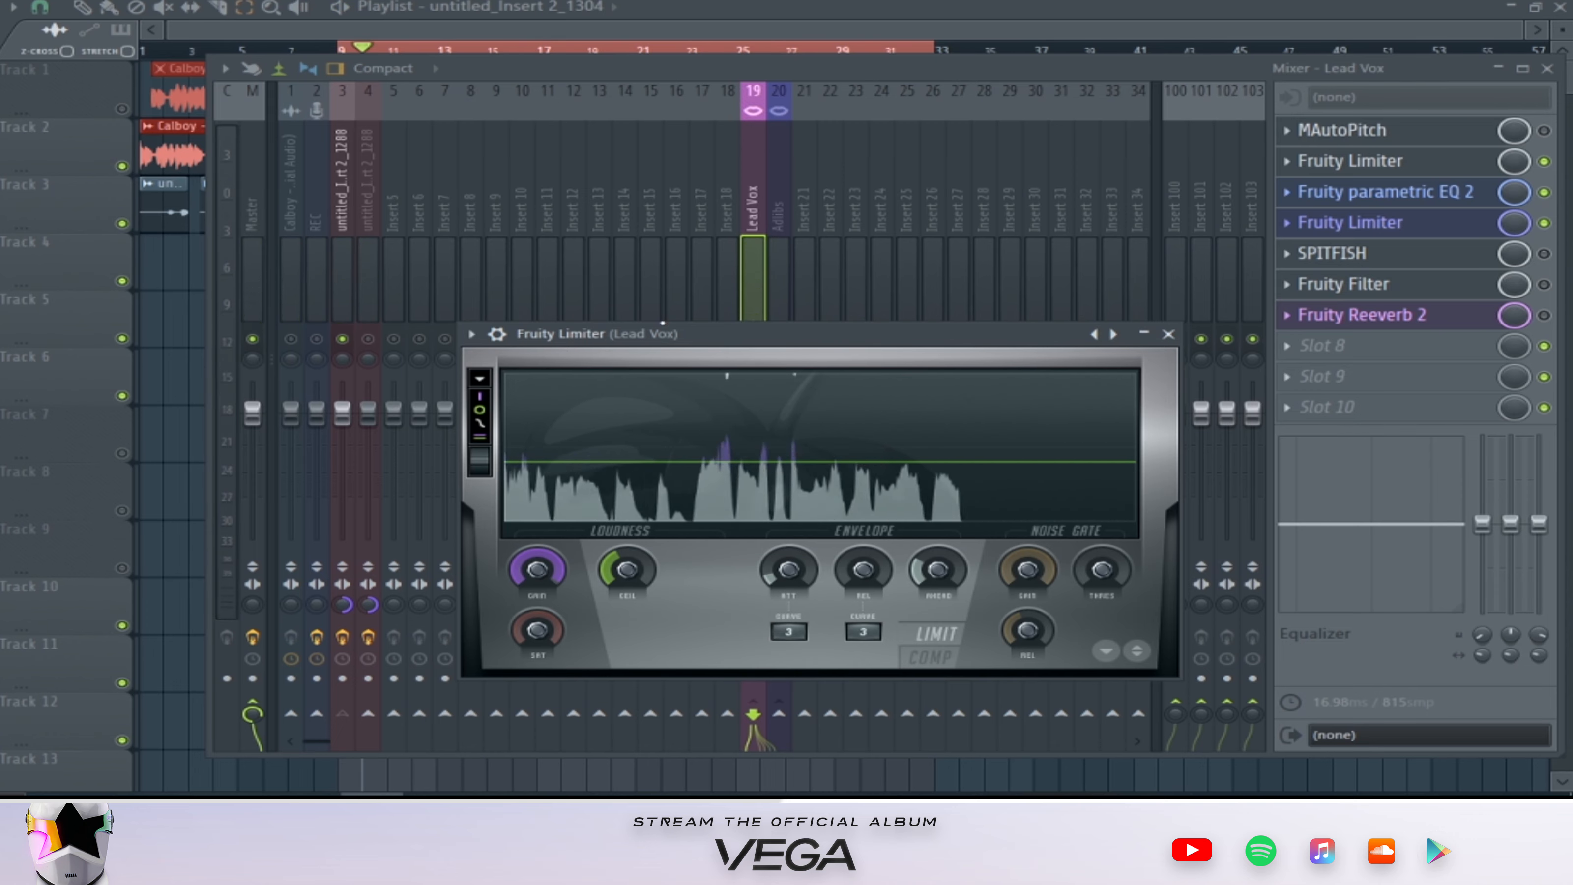
key("Escape")
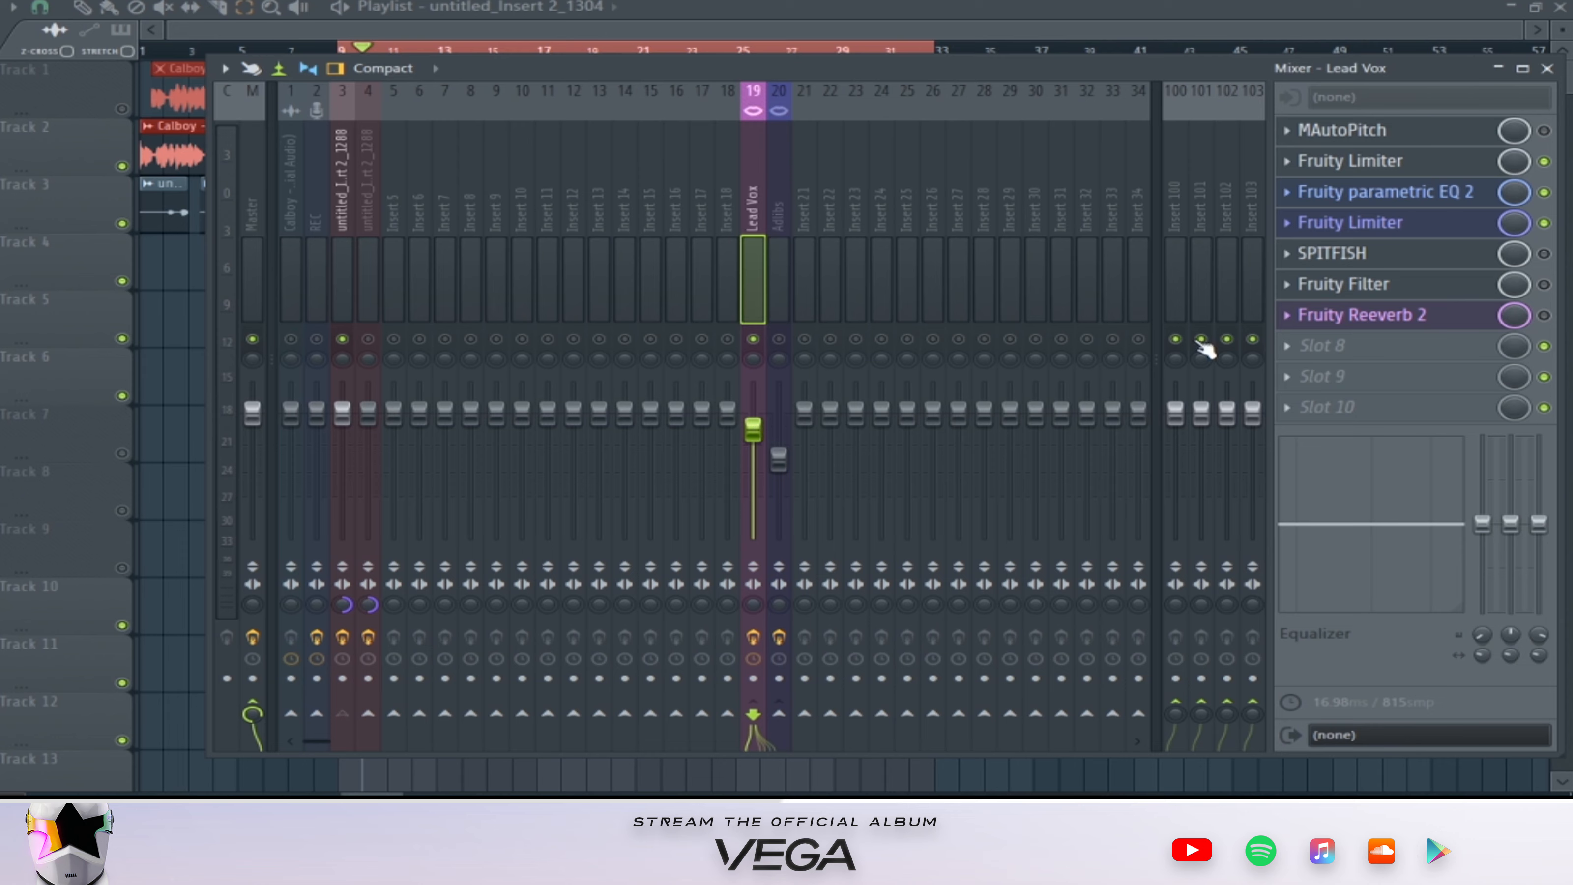
Enable the SPITFISH de-esser on Lead Vox and audition the vocal with its controls open.
left_click(1545, 253)
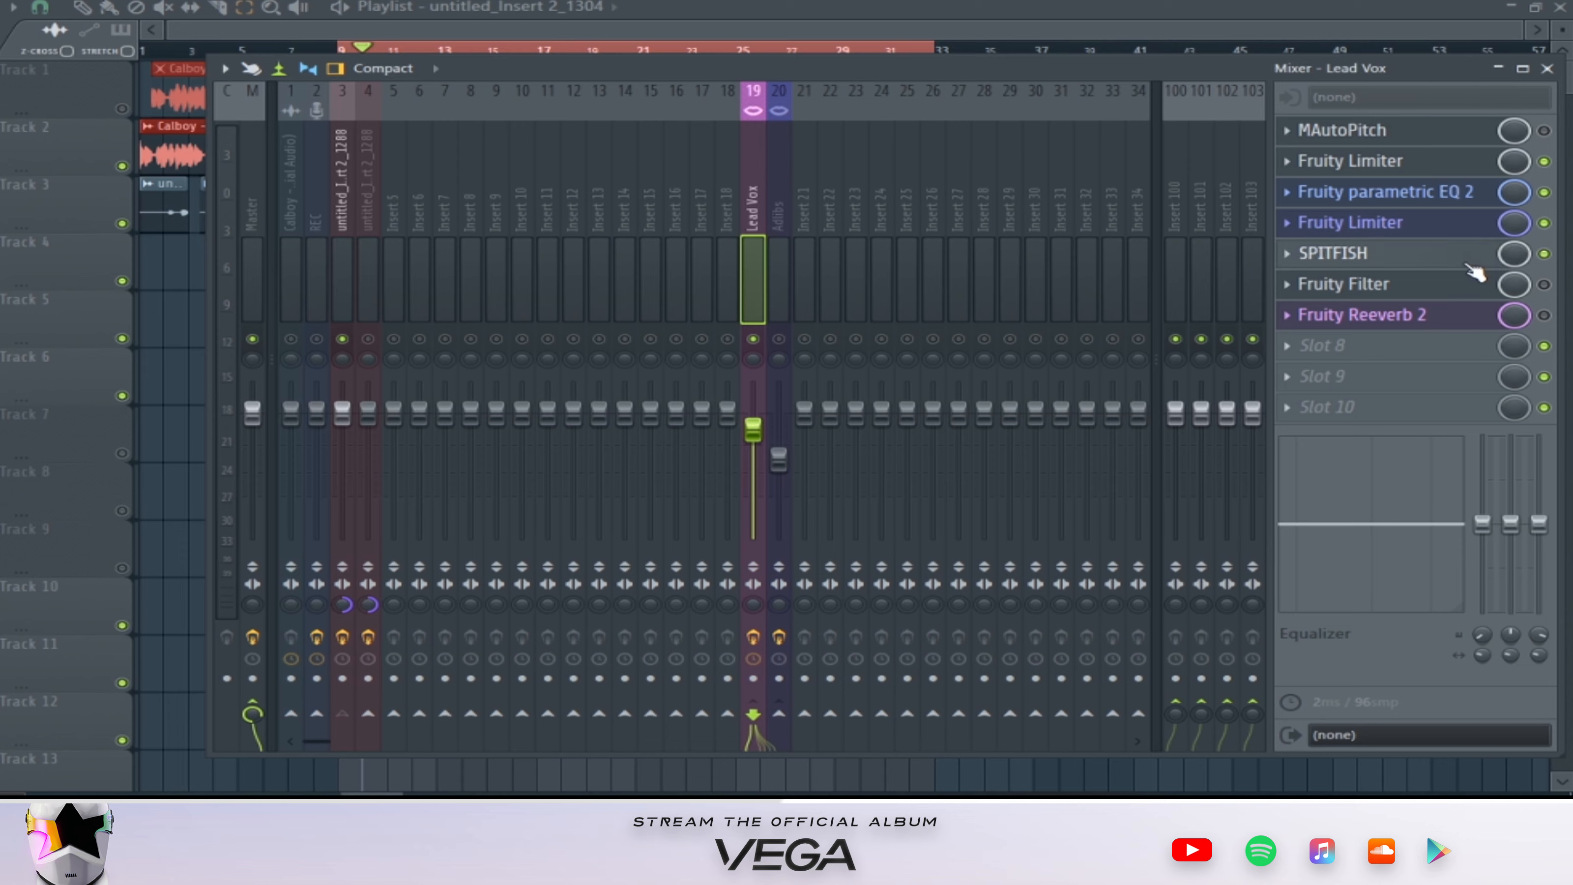
left_click(1461, 259)
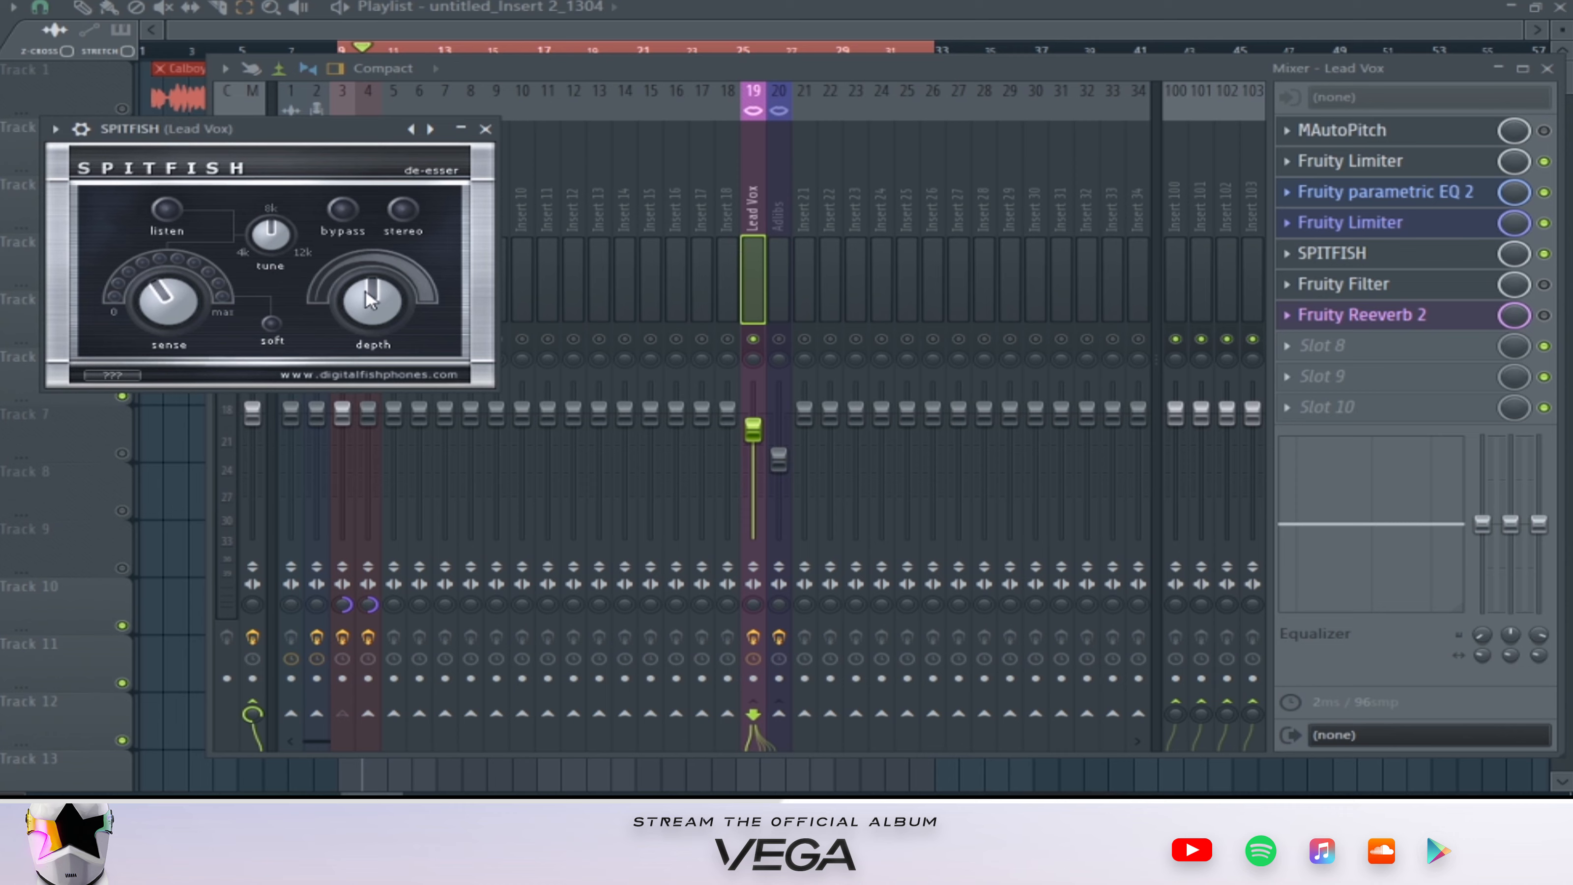
key("space")
left_click_drag(365, 127, 987, 125)
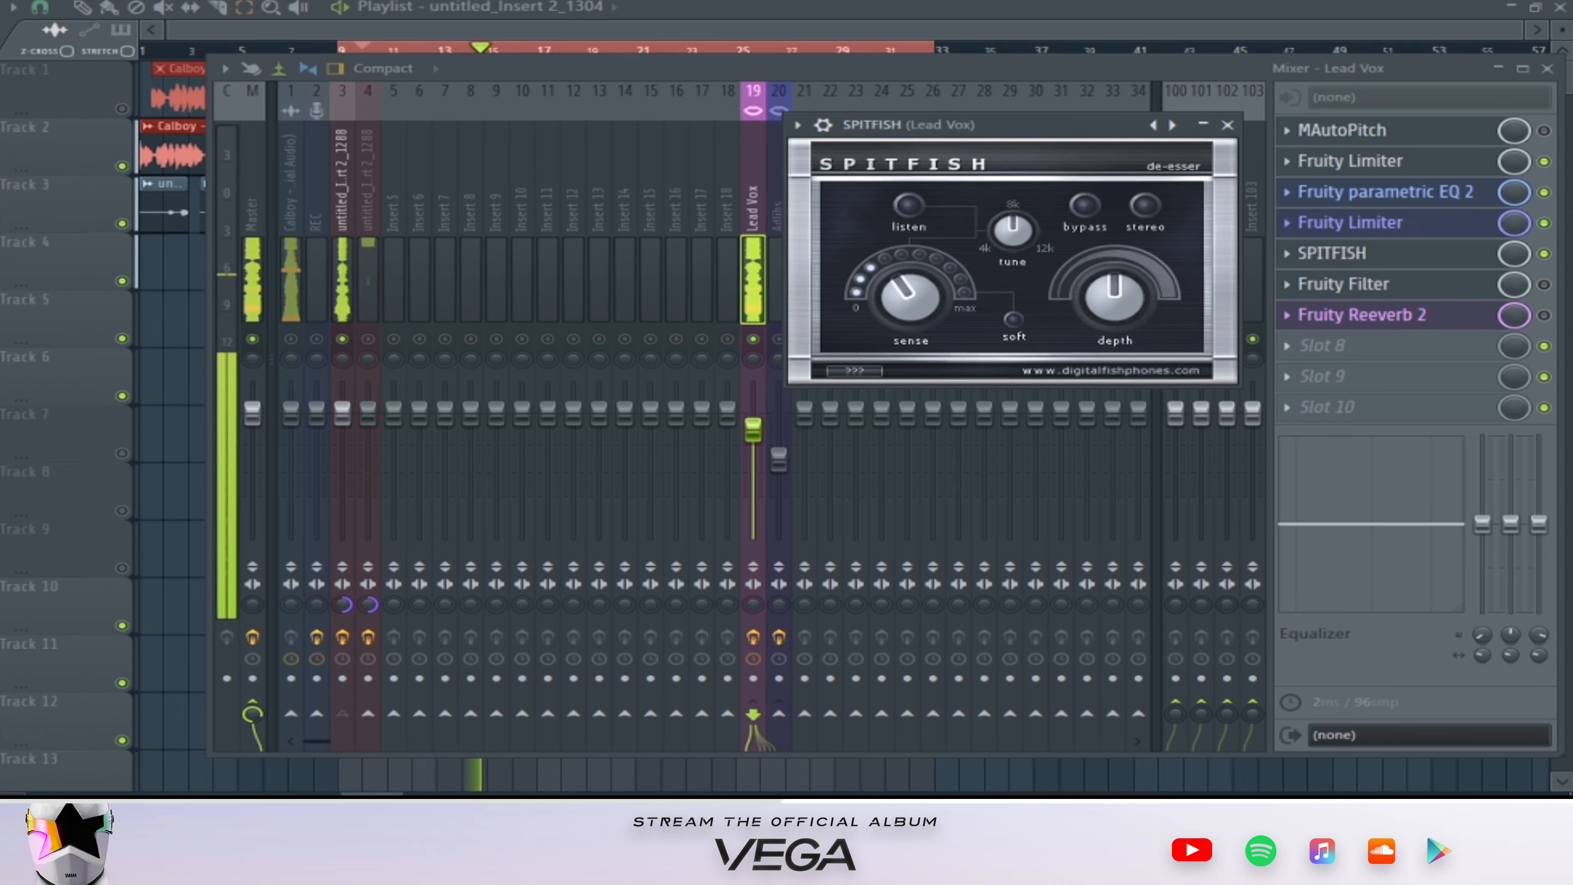
key("space")
Enable Fruity Filter on Lead Vox and audition the vocal with its settings open.
left_click(1542, 284)
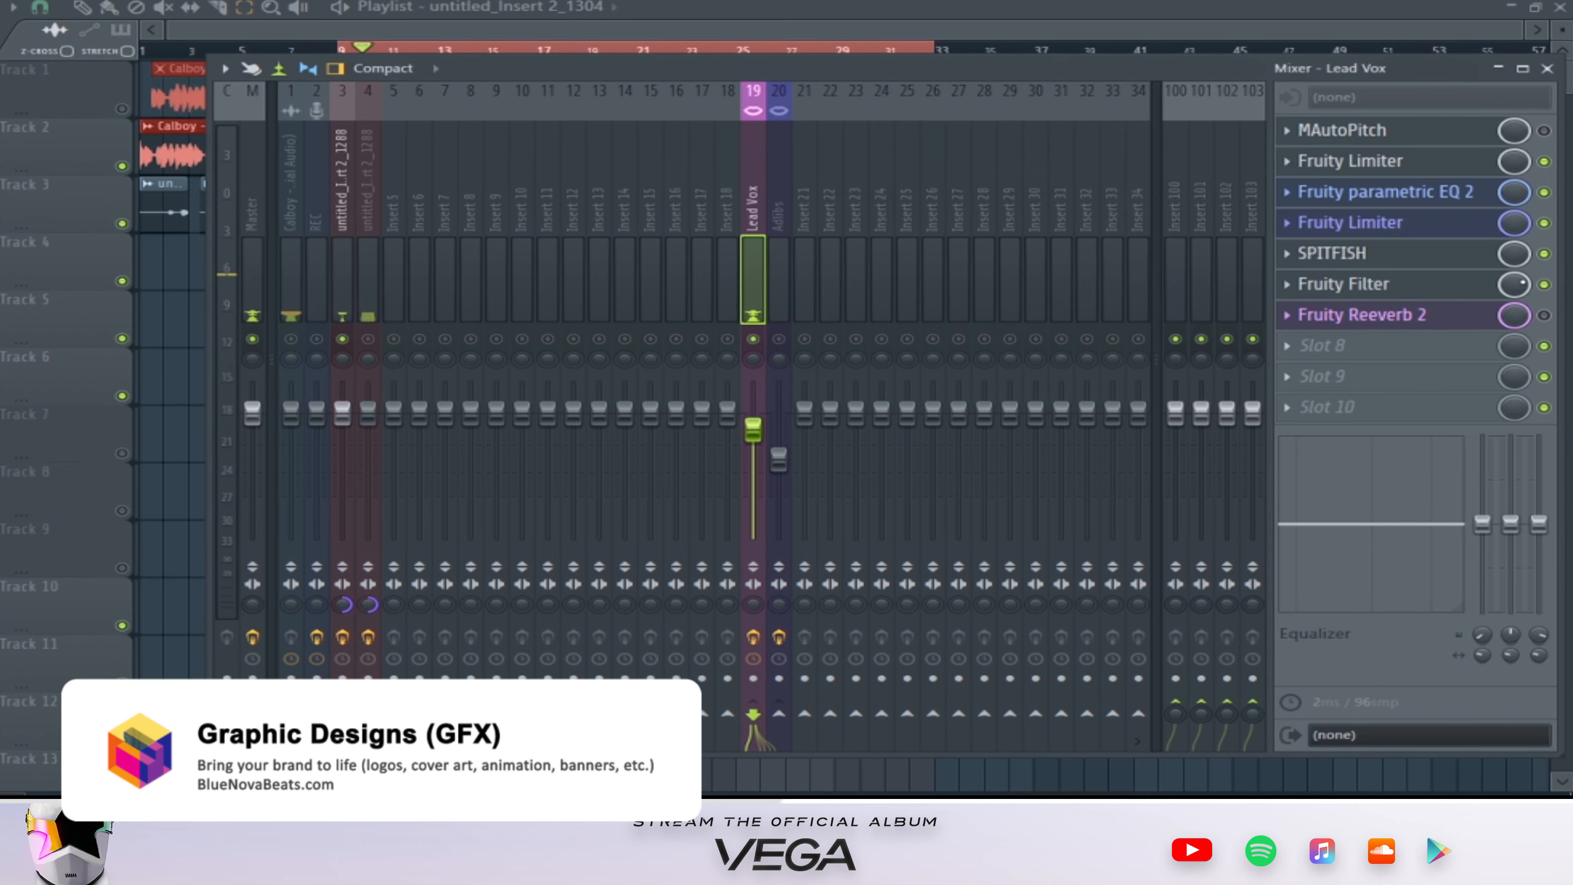
left_click(1471, 290)
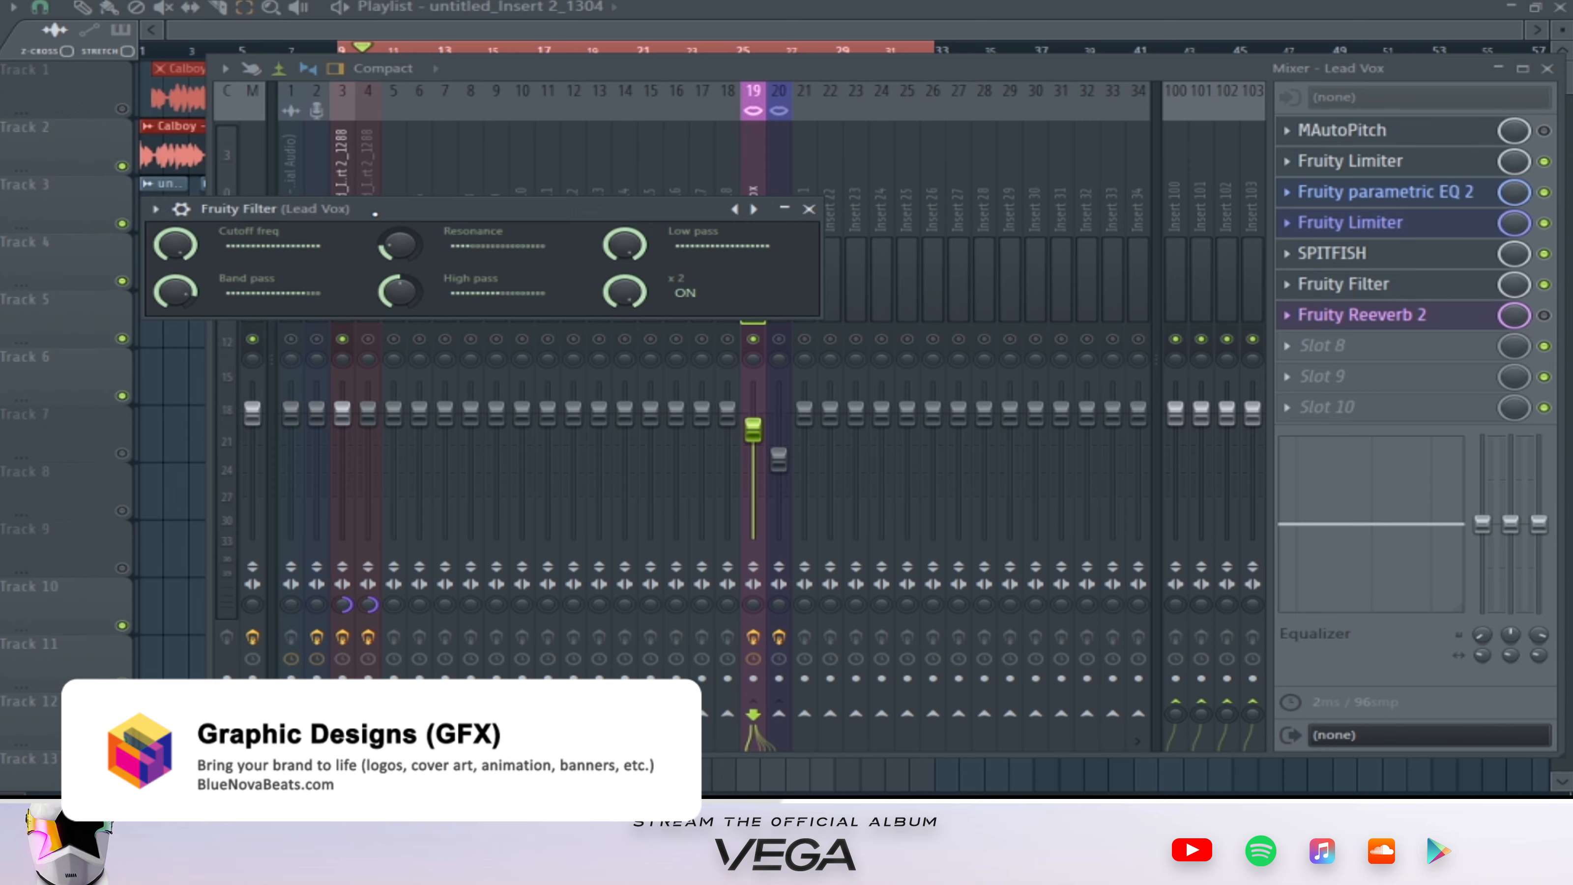
left_click_drag(372, 213, 770, 390)
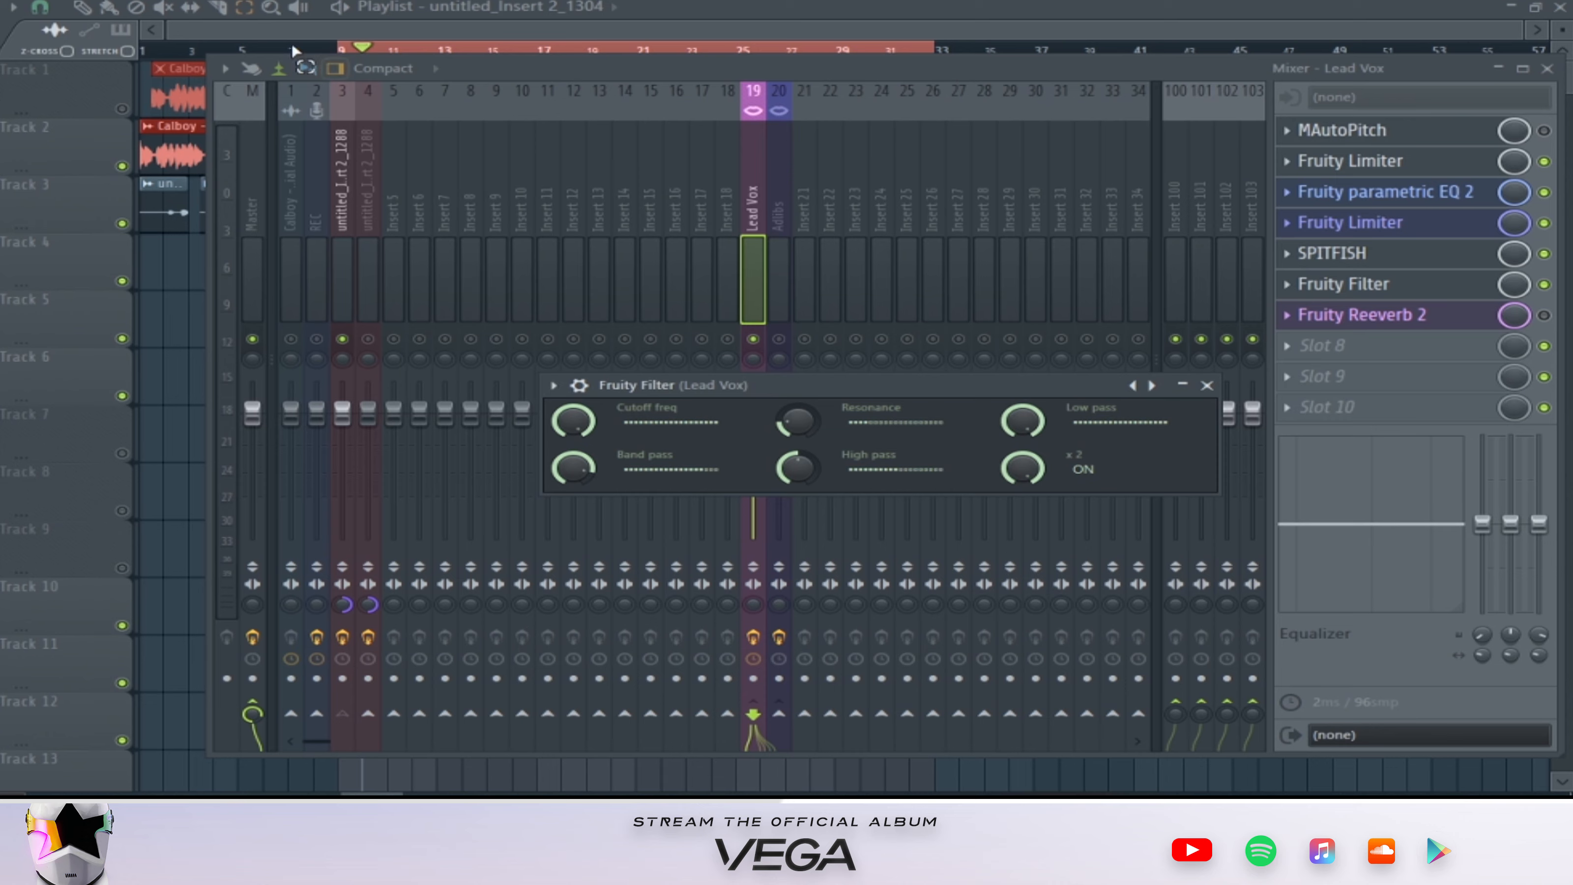
key("space")
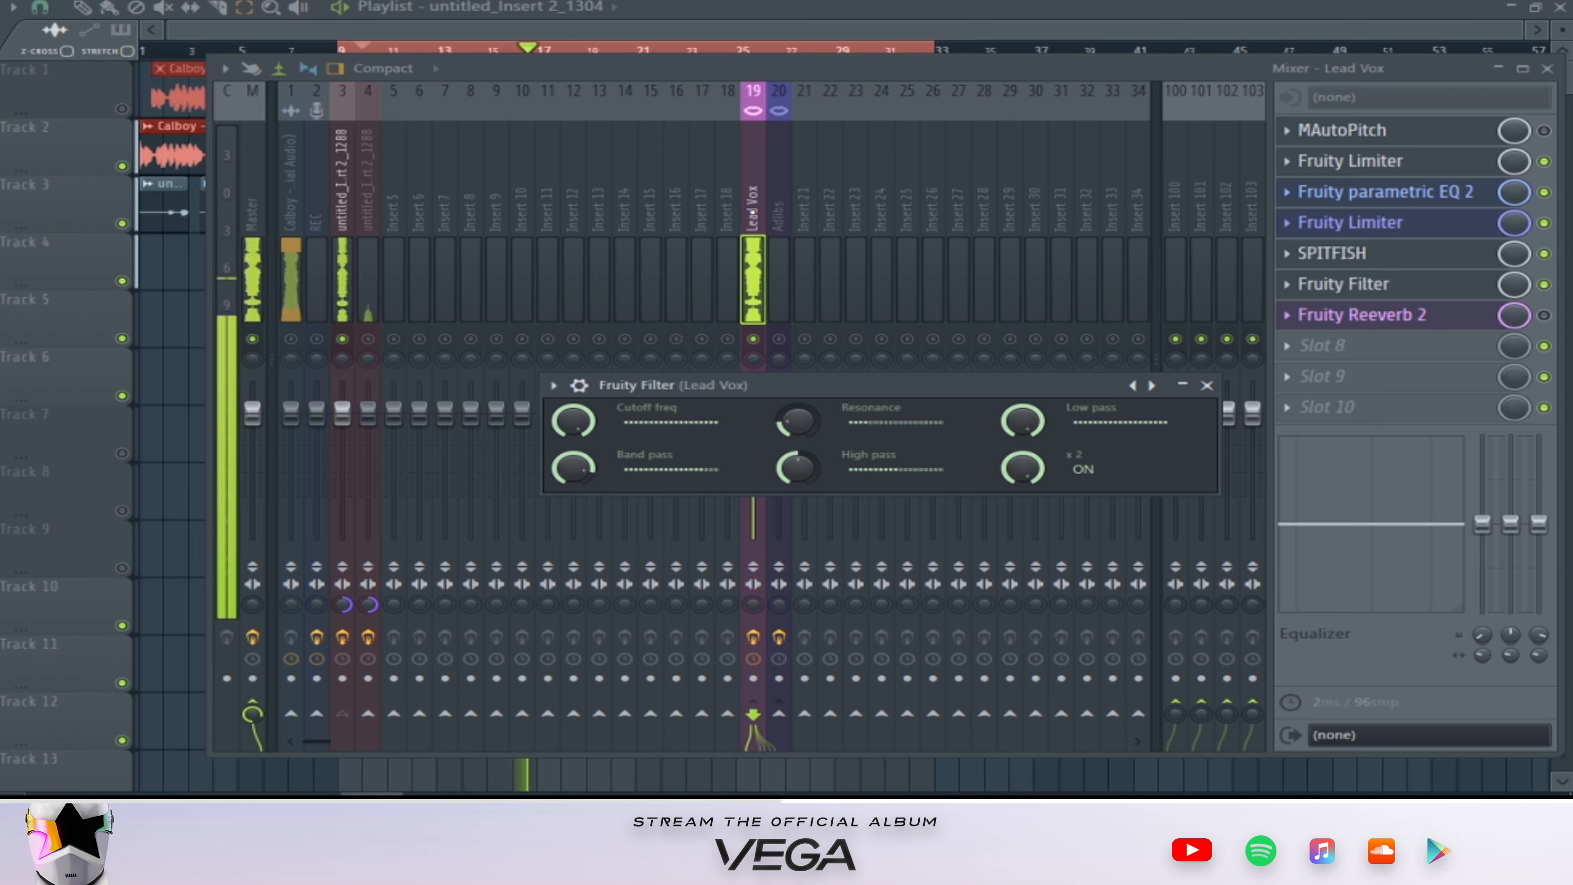
key("space")
Enable Fruity Reeverb 2 on Lead Vox and audition the vocal with its settings open.
left_click(1545, 314)
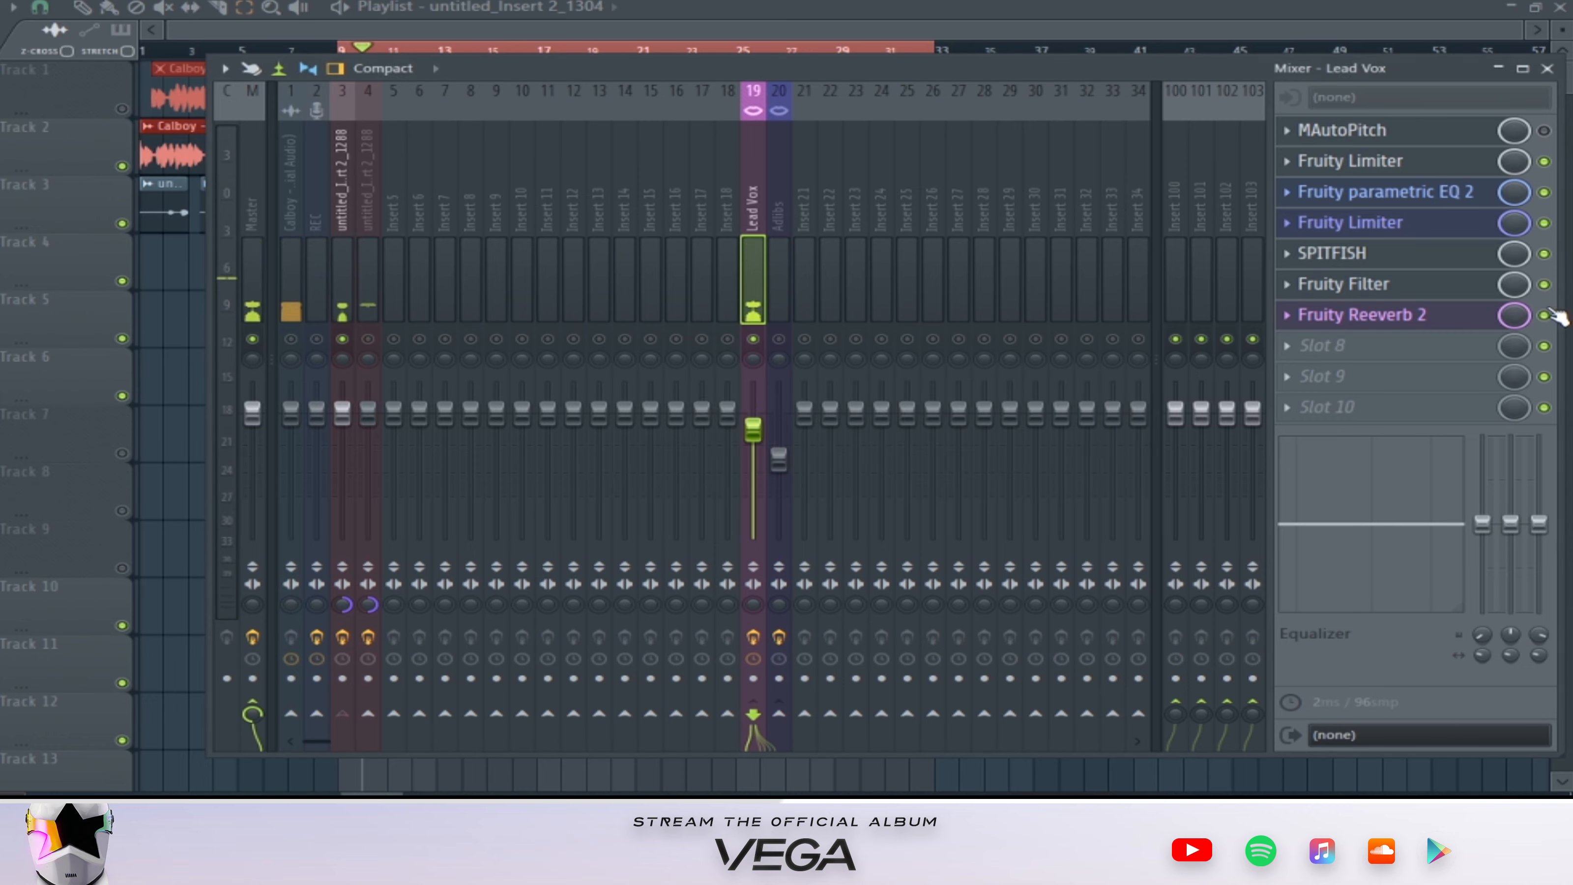
left_click(1454, 318)
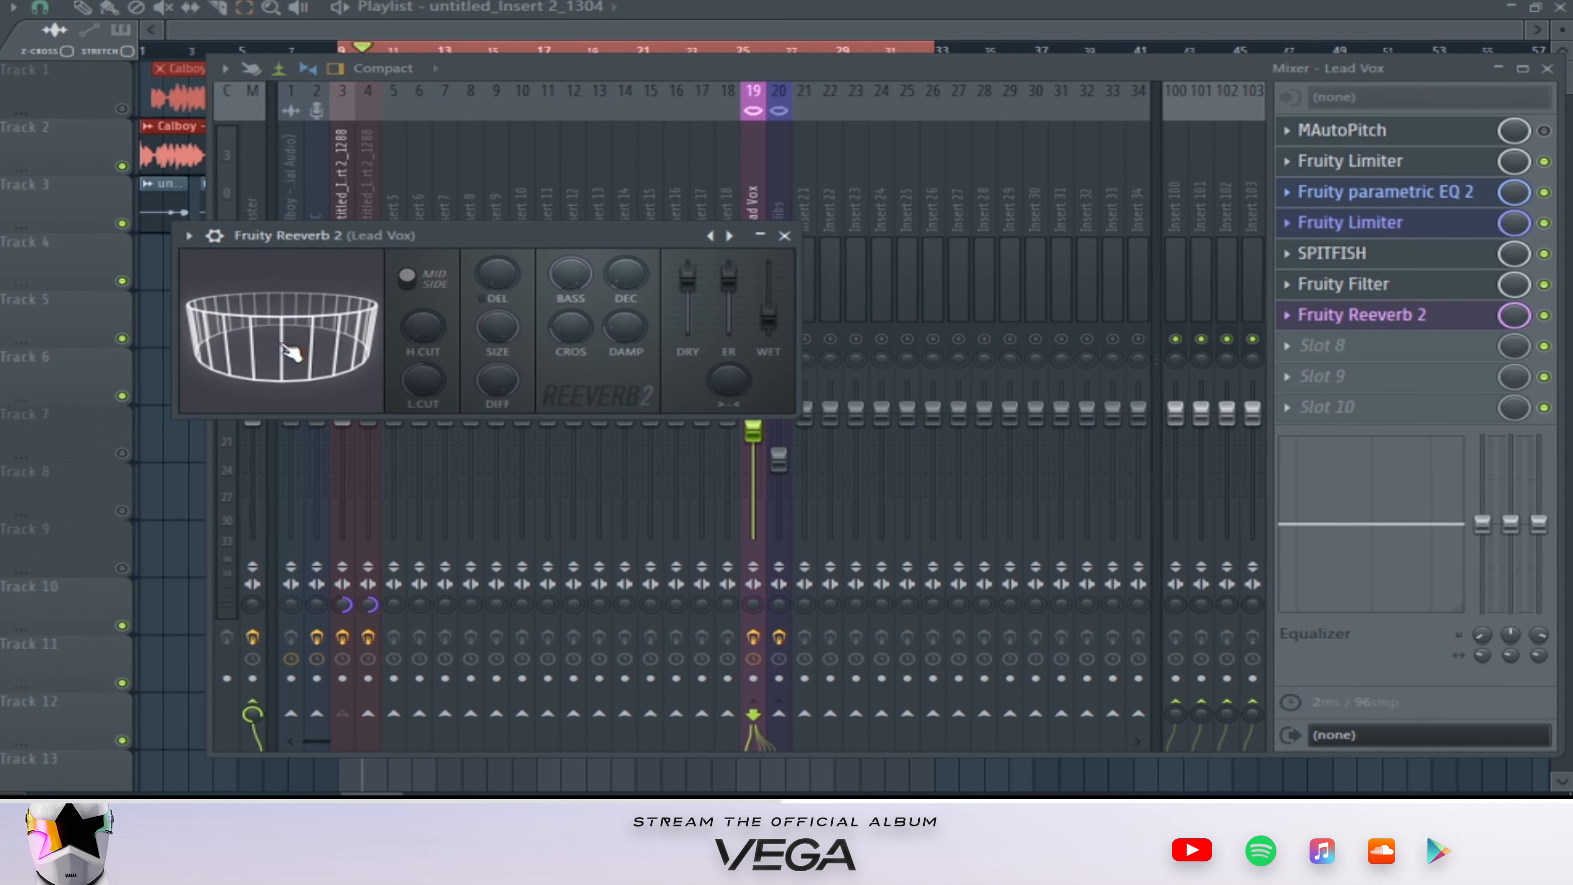
key("space")
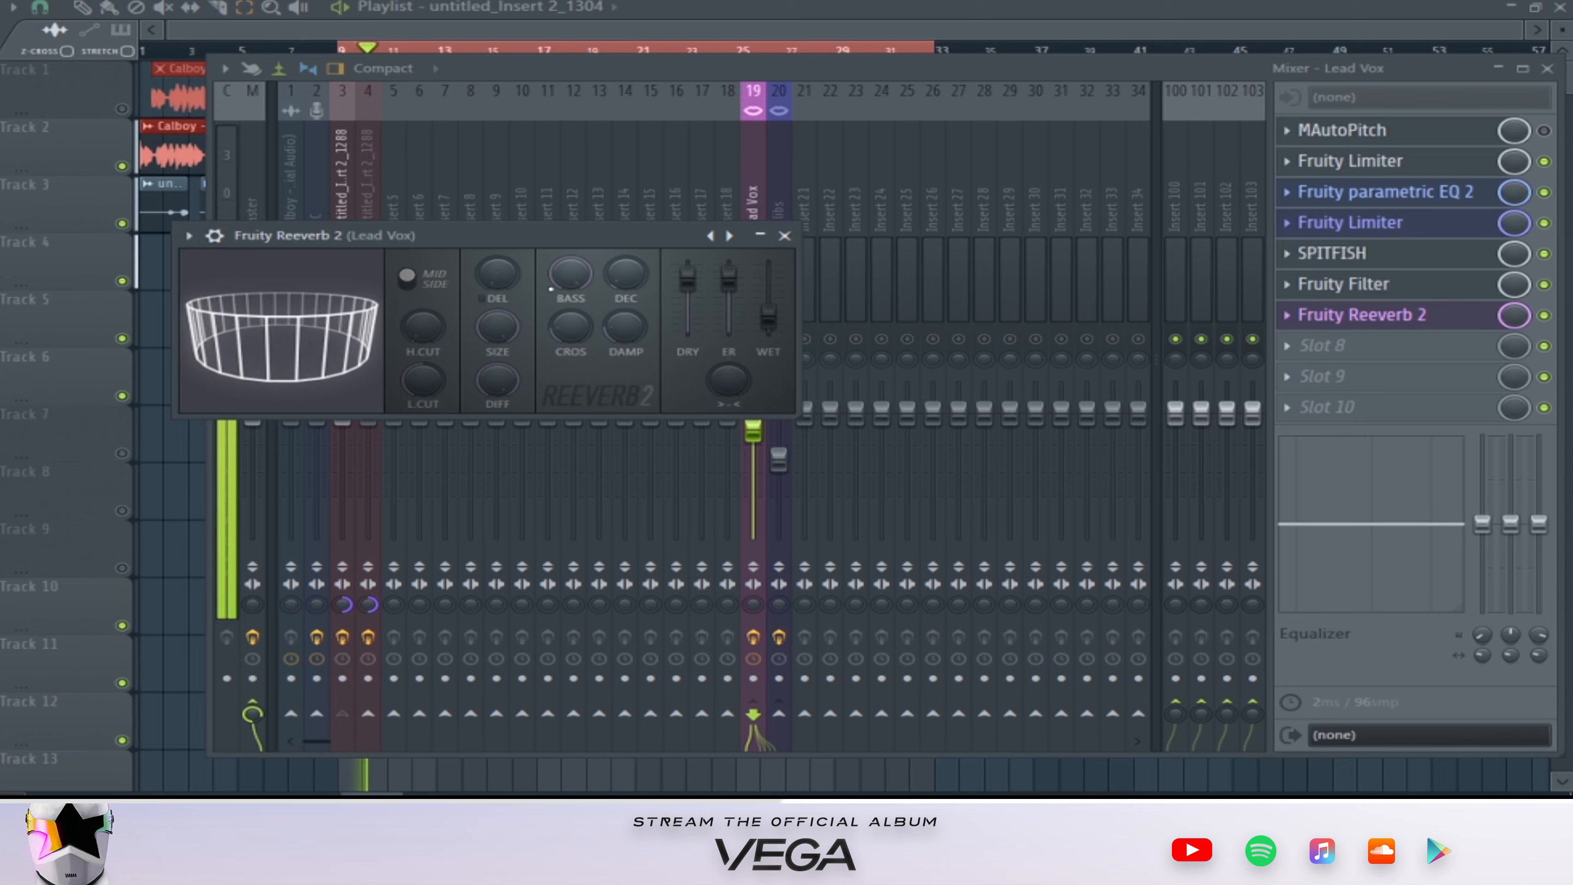
left_click_drag(533, 238, 874, 391)
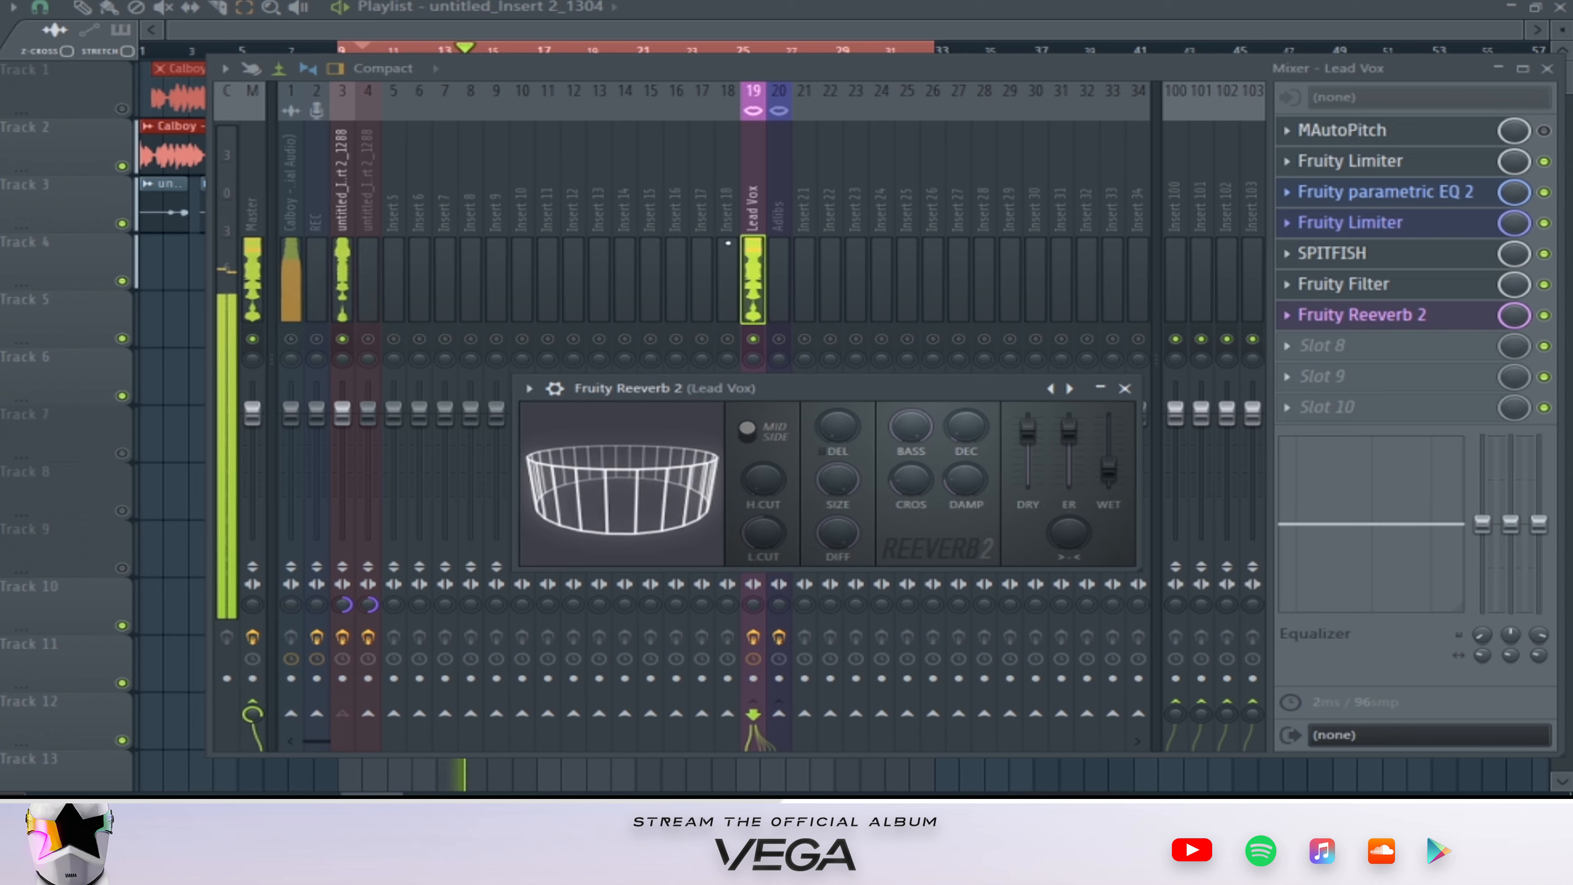
key("space")
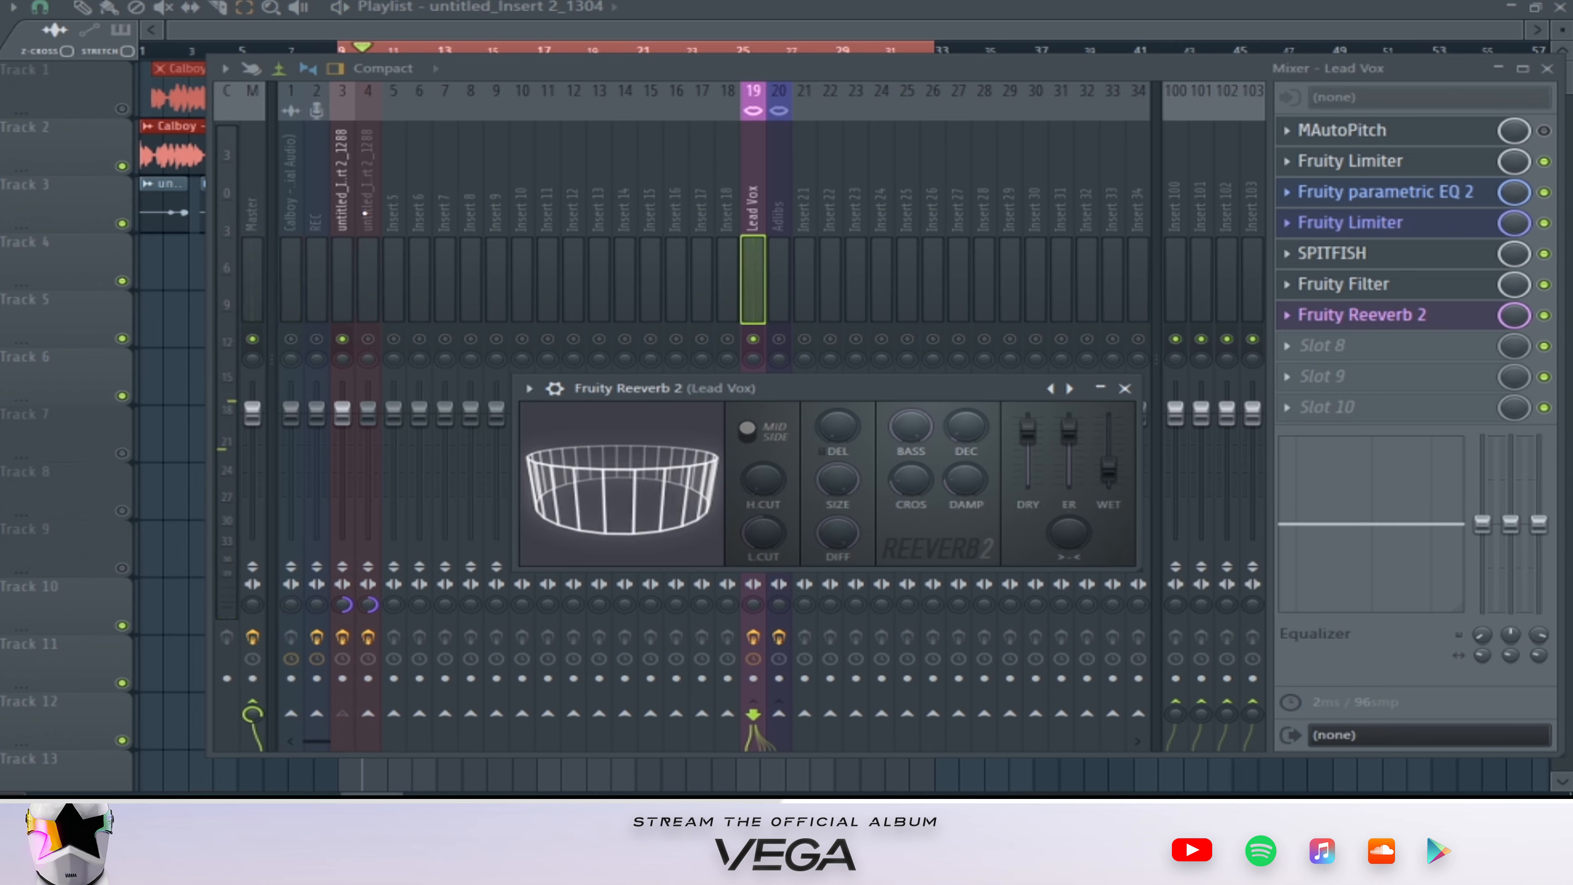
Solo mixer insert 4, which feeds the Adlibs bus, and display the Adlibs effects chain.
left_click(782, 197)
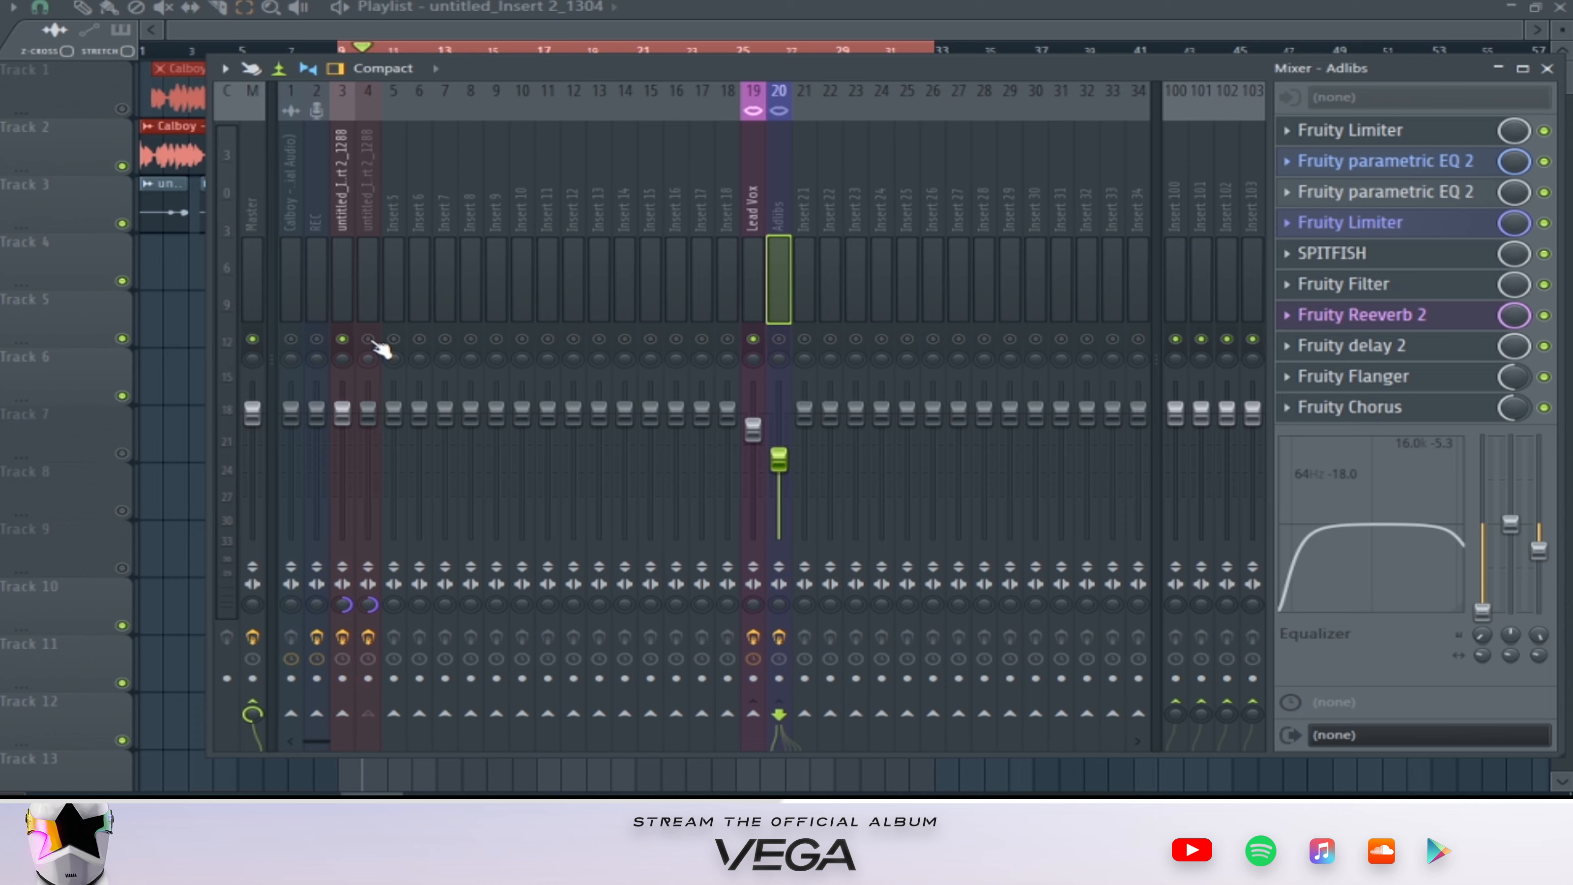
left_click(372, 194)
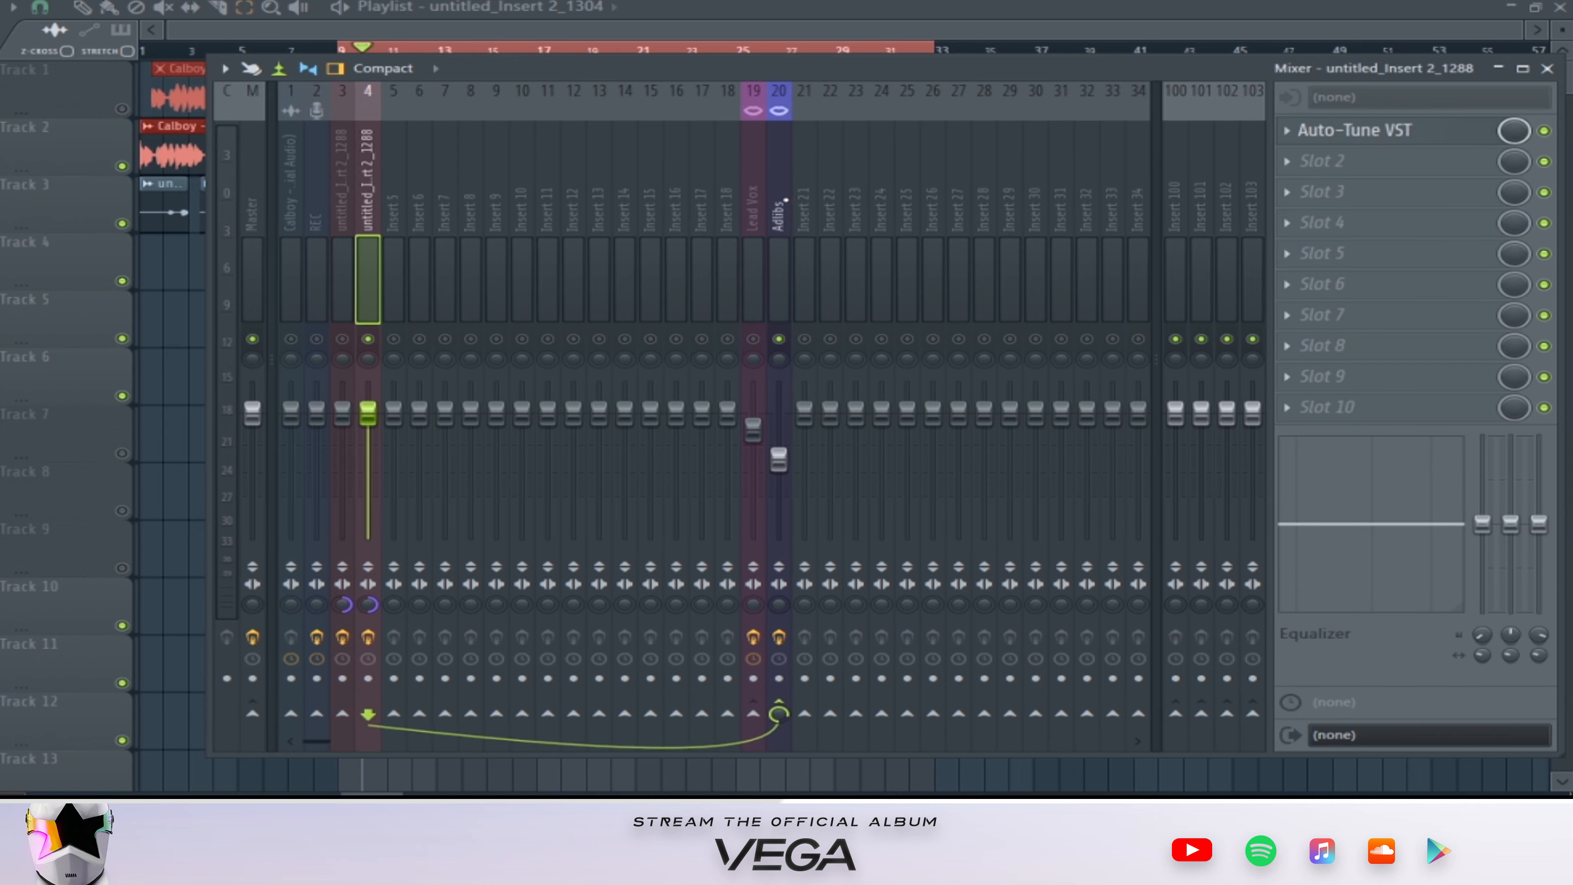
left_click(781, 202)
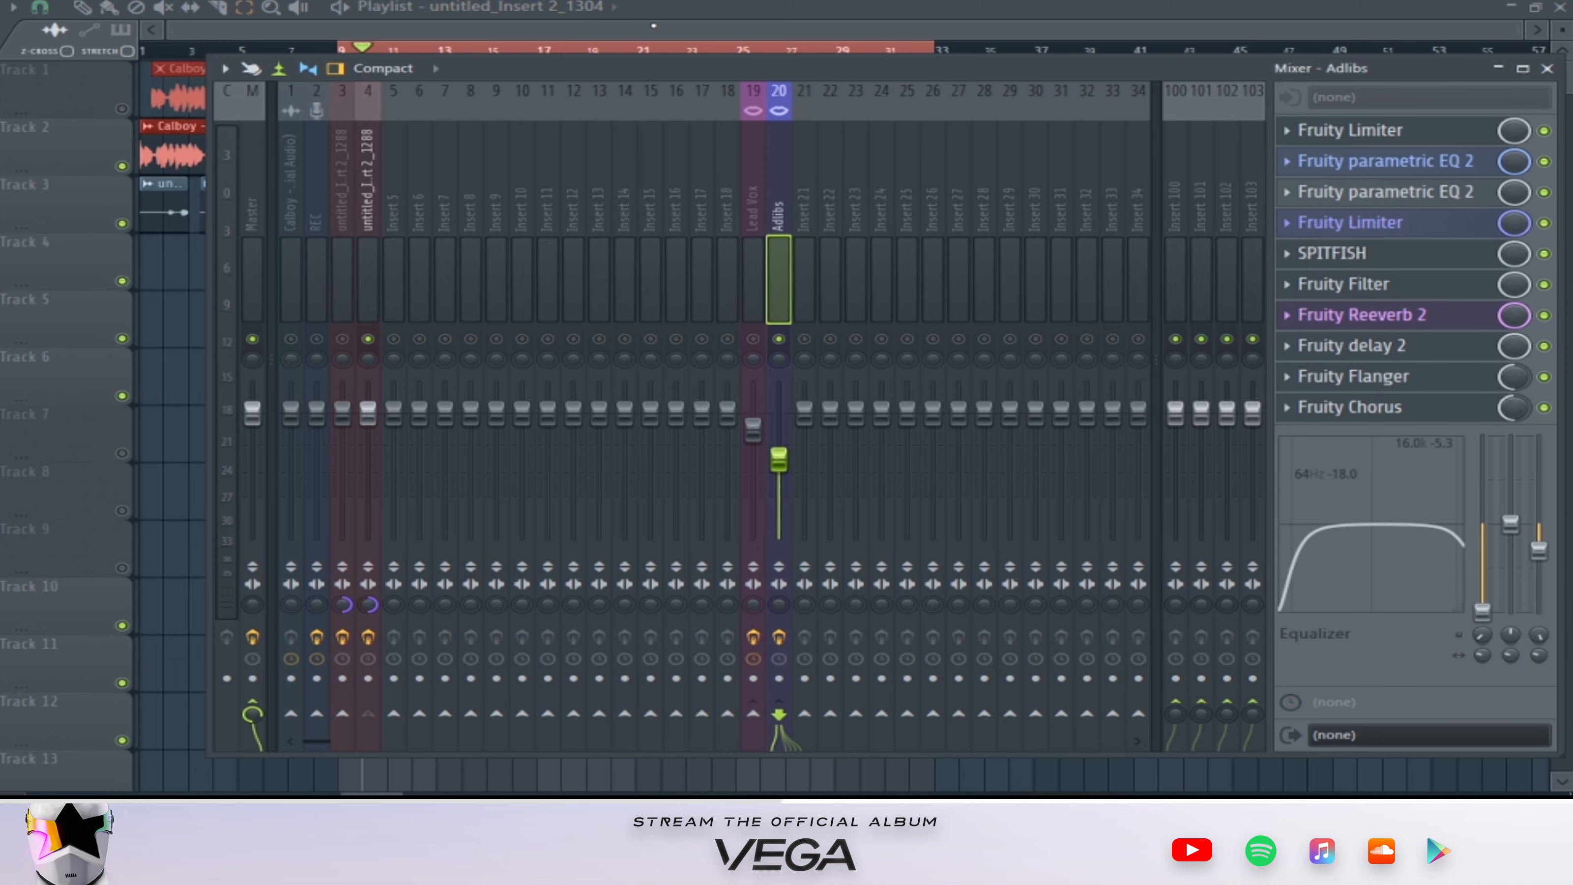
Set the Playlist time selection to bars 17 to 24 and return to the Adlibs mixer channel.
key("F9")
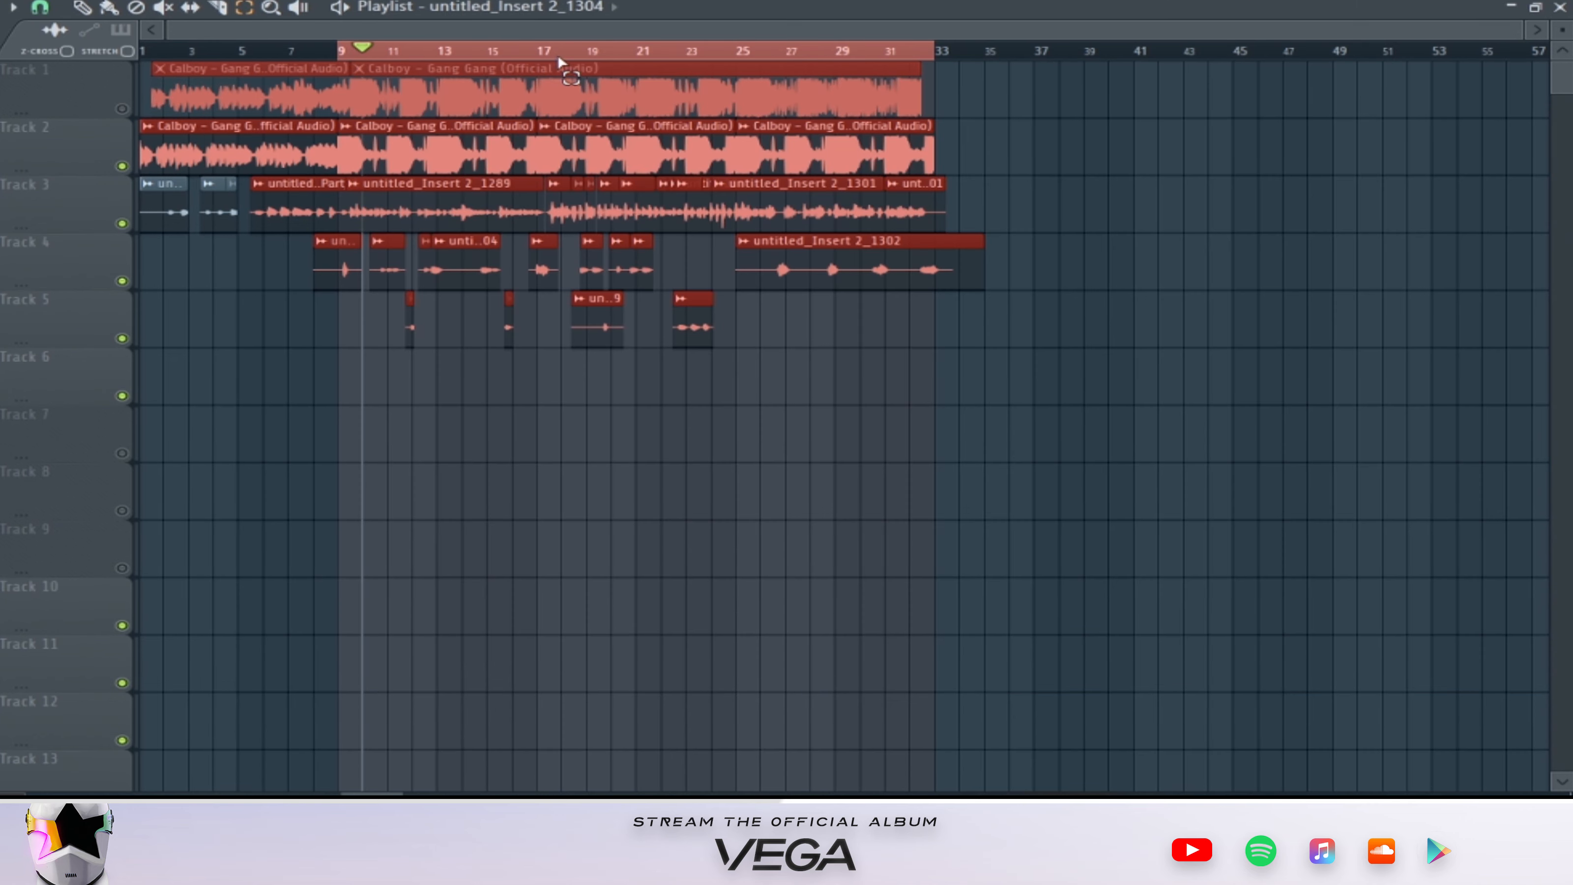
left_click_drag(525, 62, 713, 100)
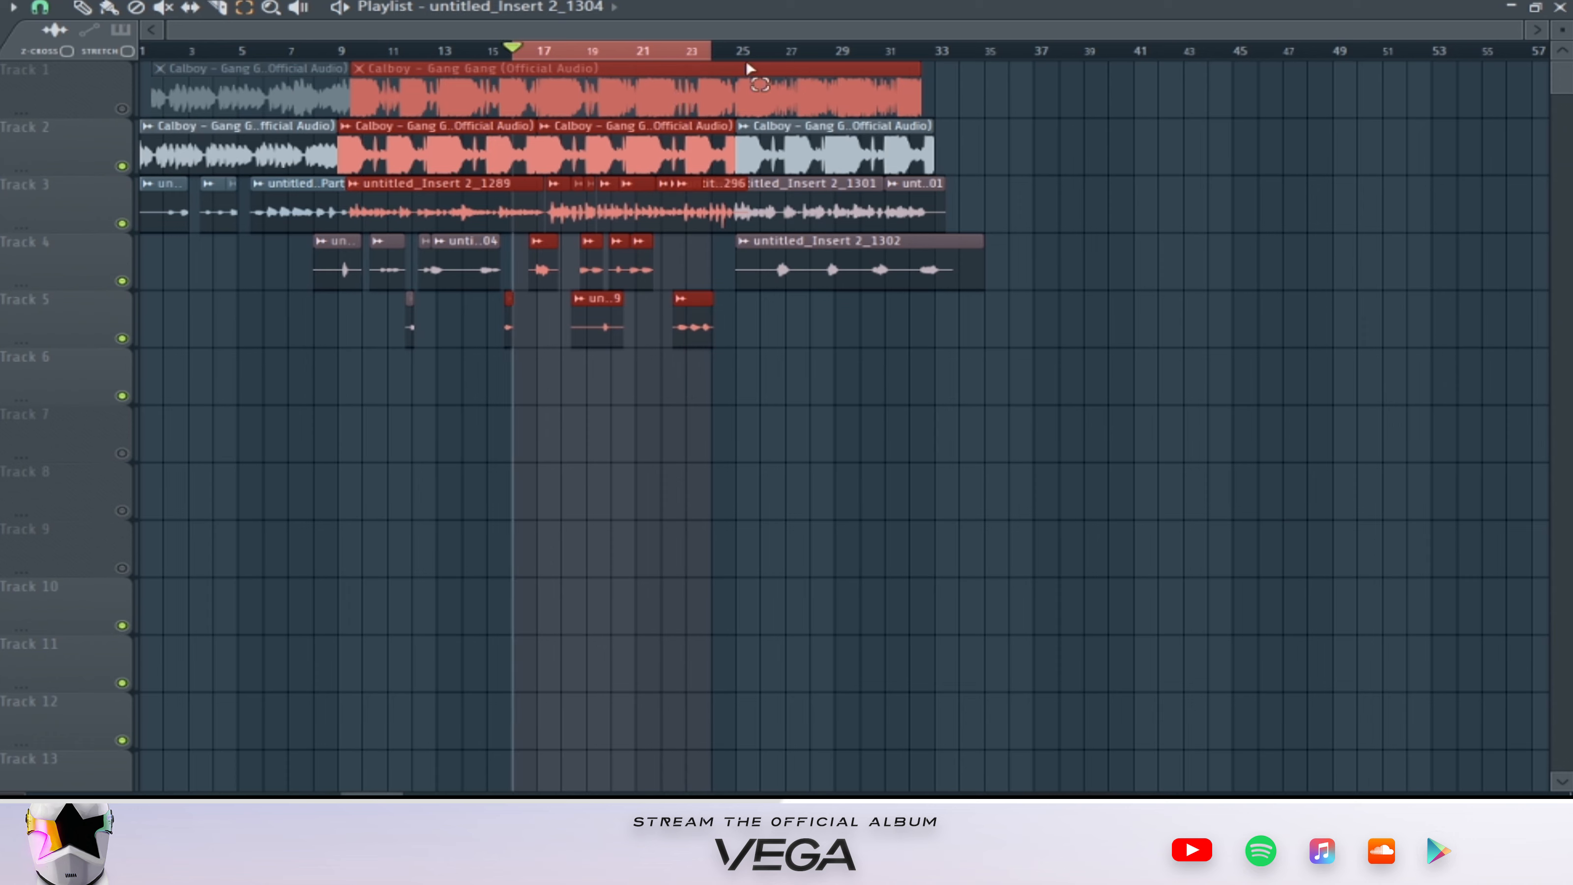
left_click_drag(1523, 23, 807, 28)
left_click_drag(635, 53, 1353, 146)
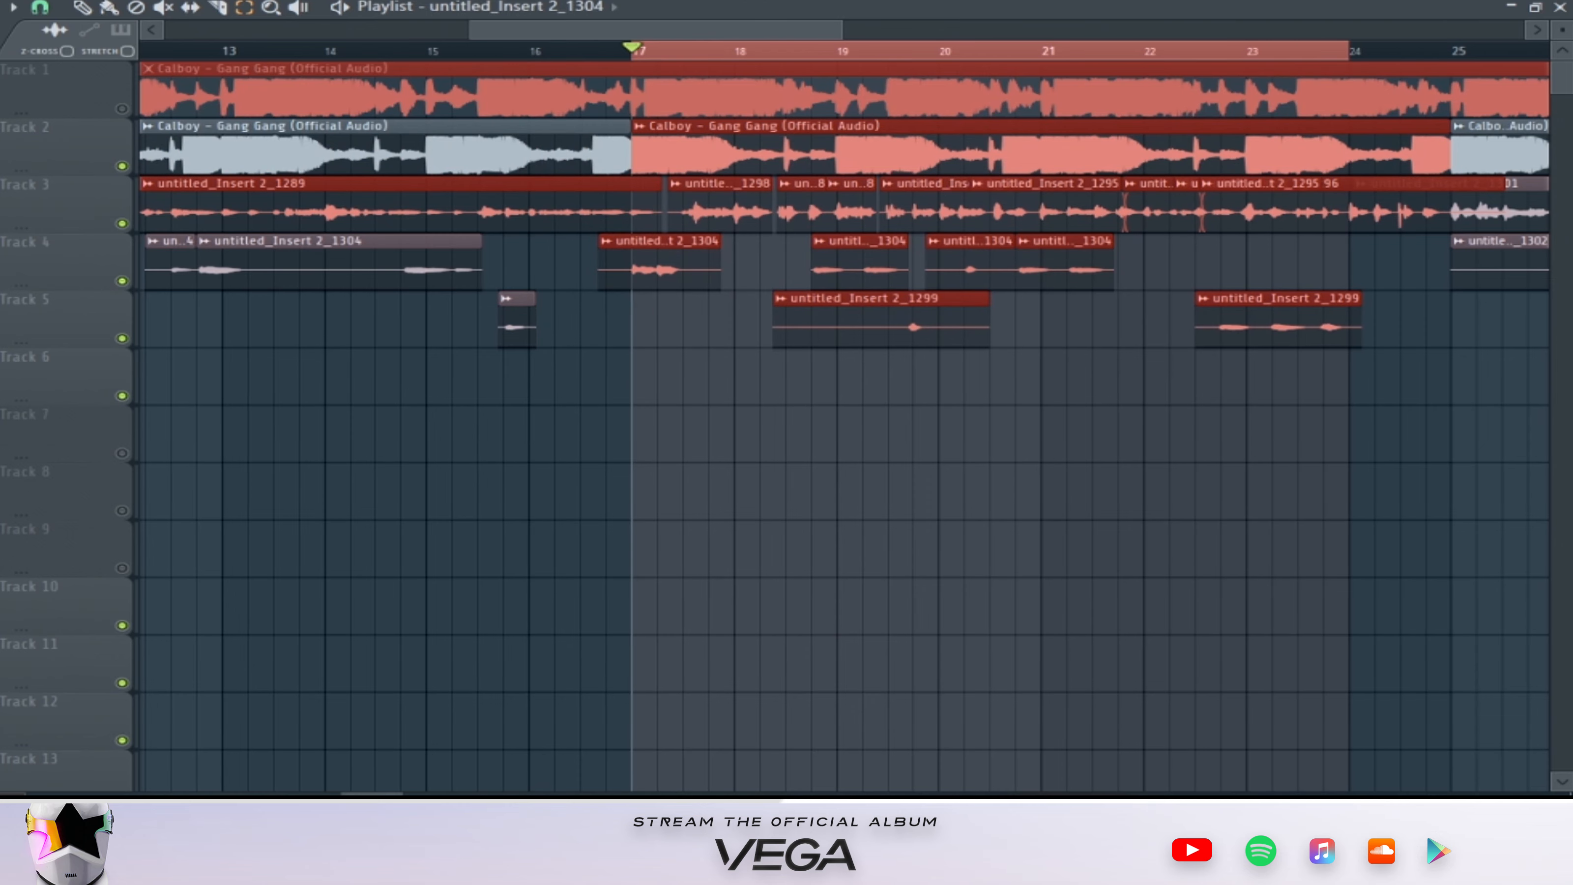
key("F9")
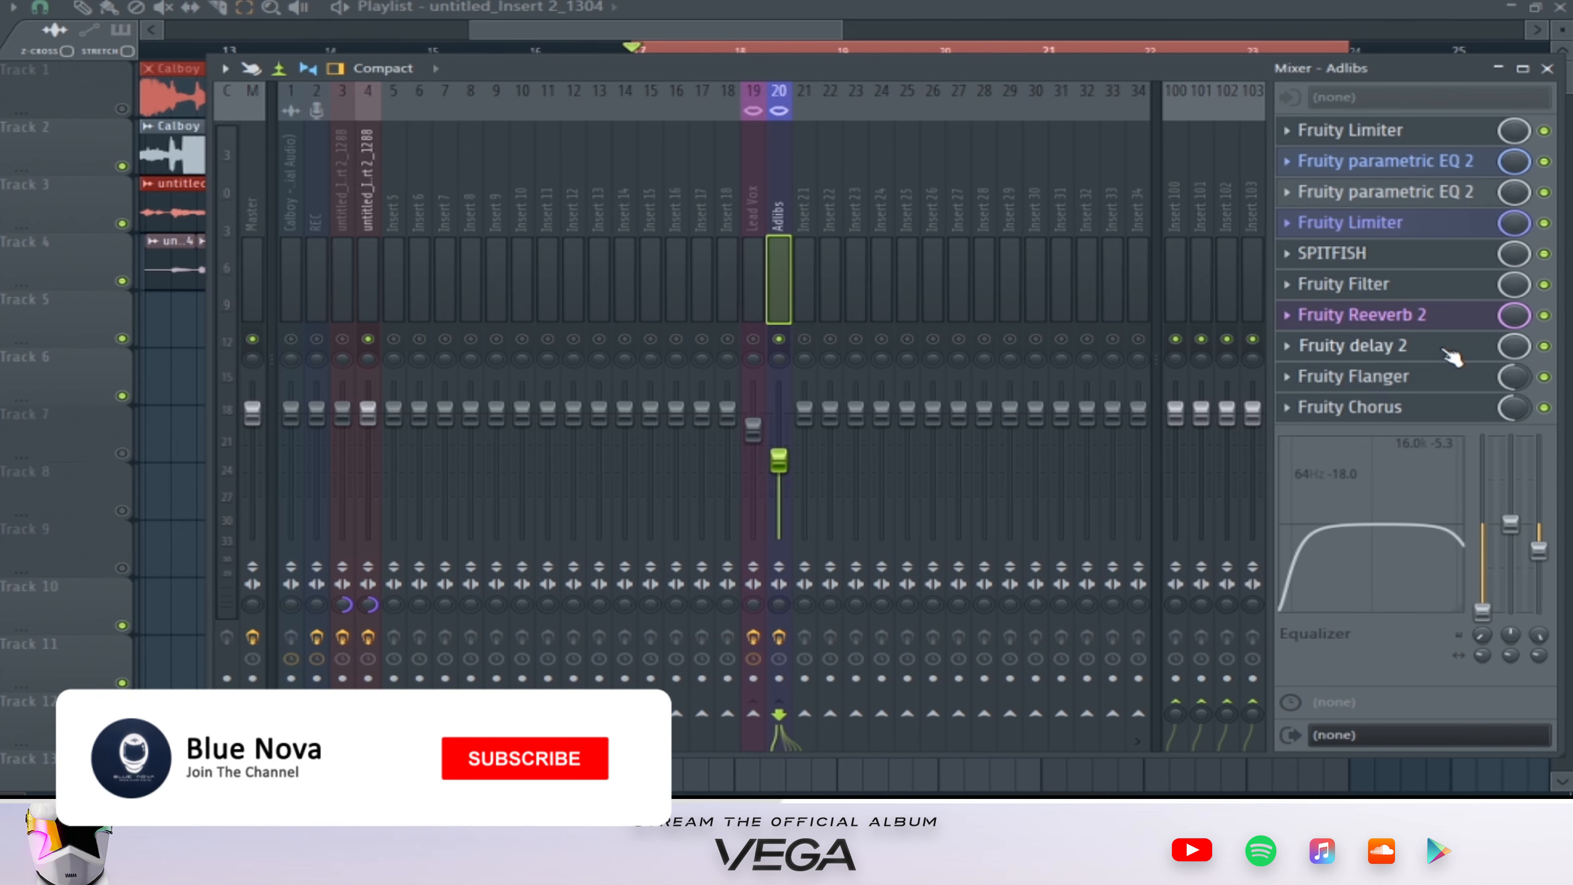
Examine the Fruity delay 2 and Fruity Flanger settings on Adlibs.
left_click(1449, 353)
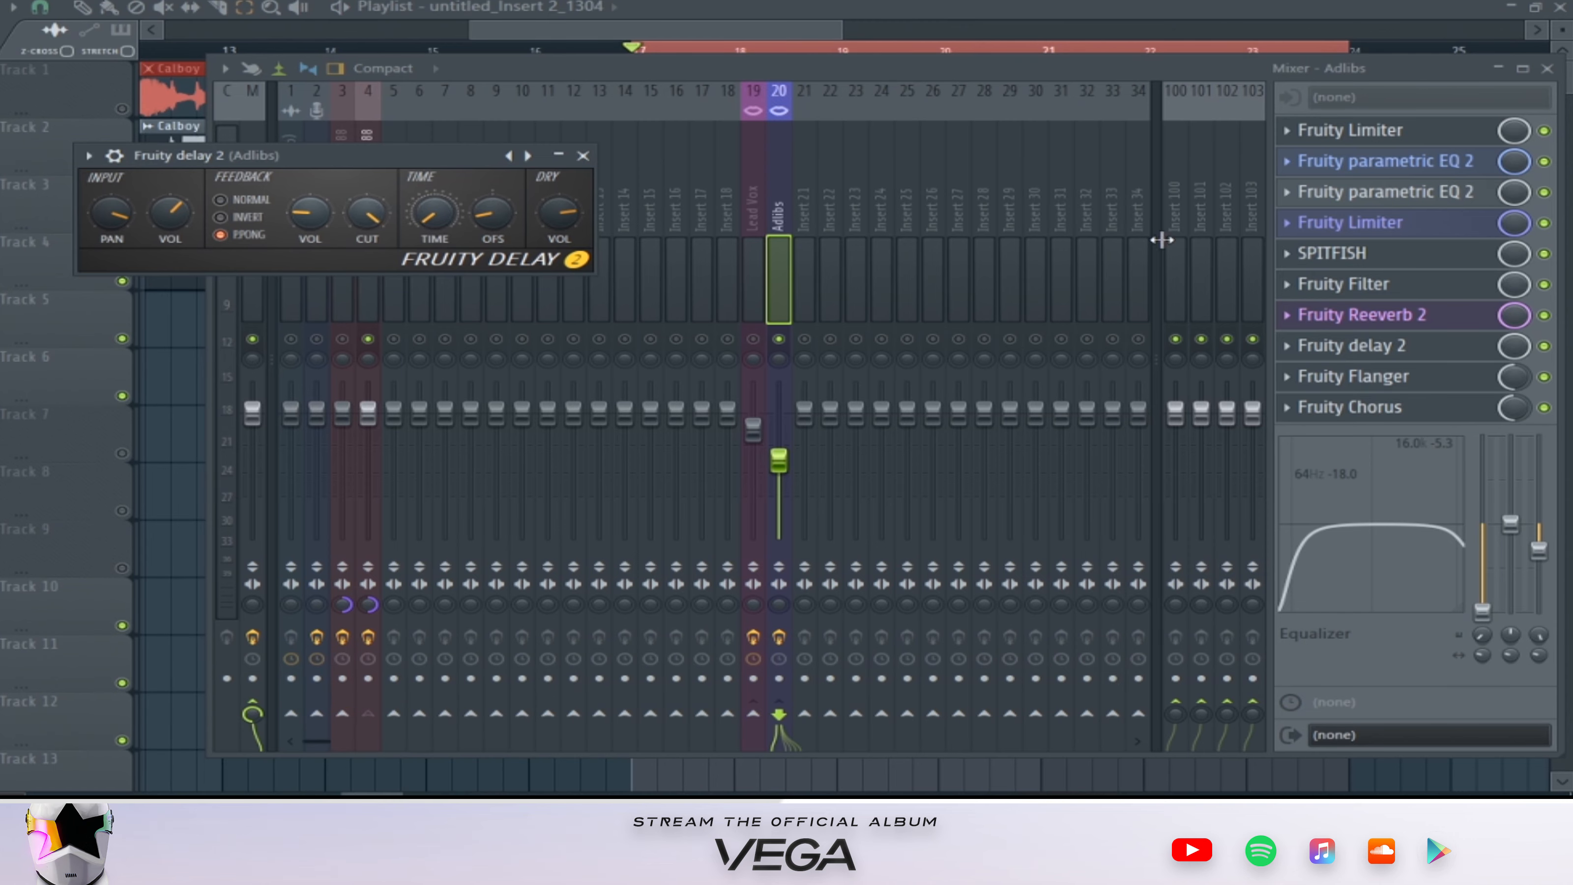
left_click(1479, 383)
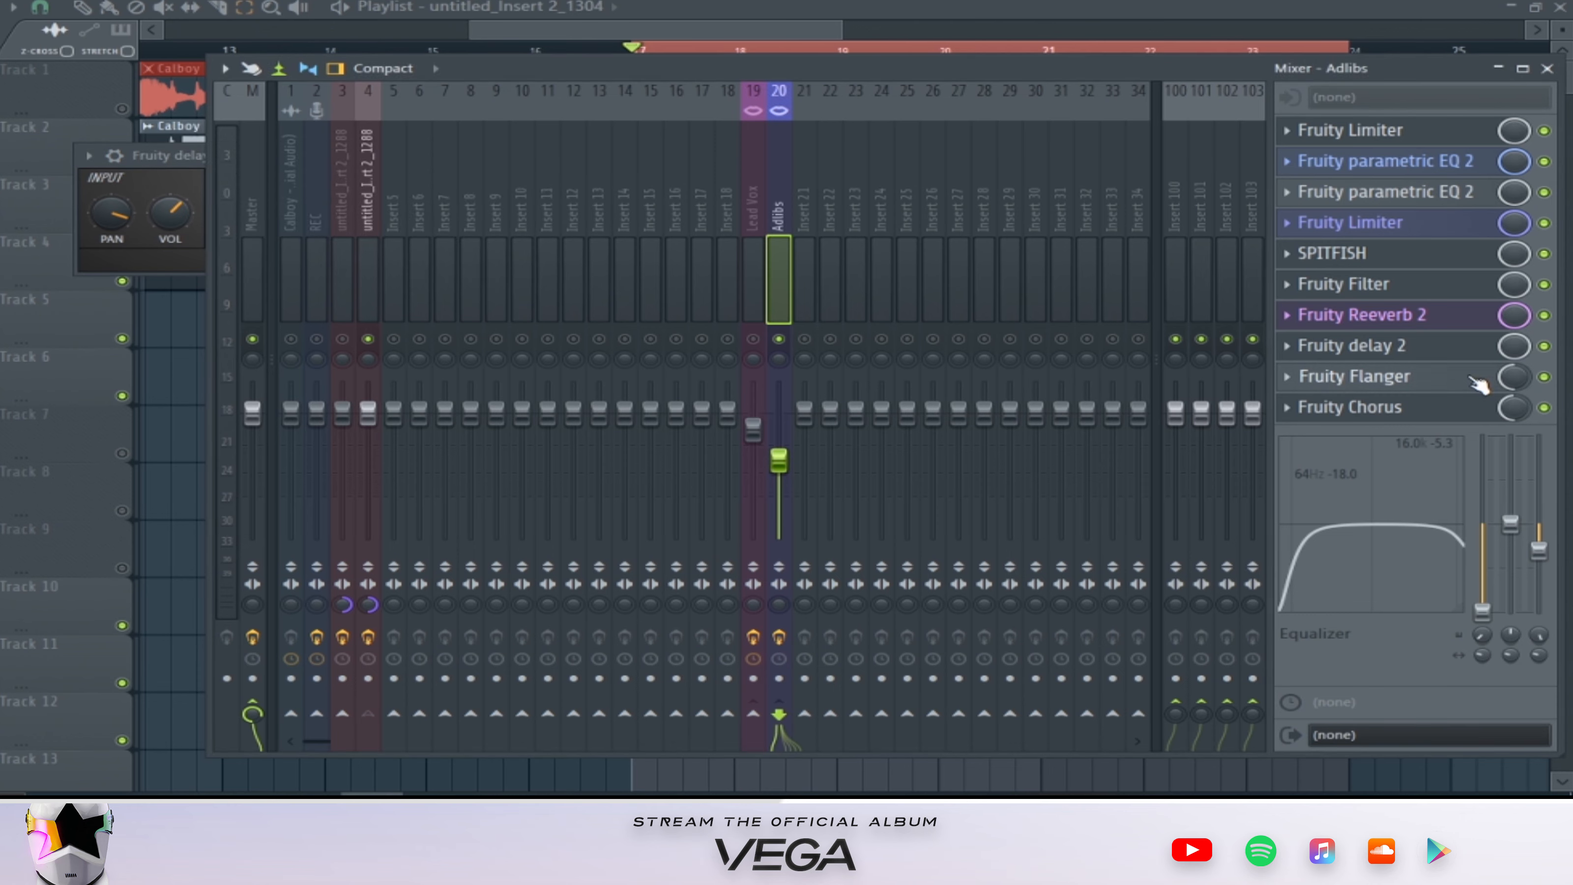
left_click(1480, 383)
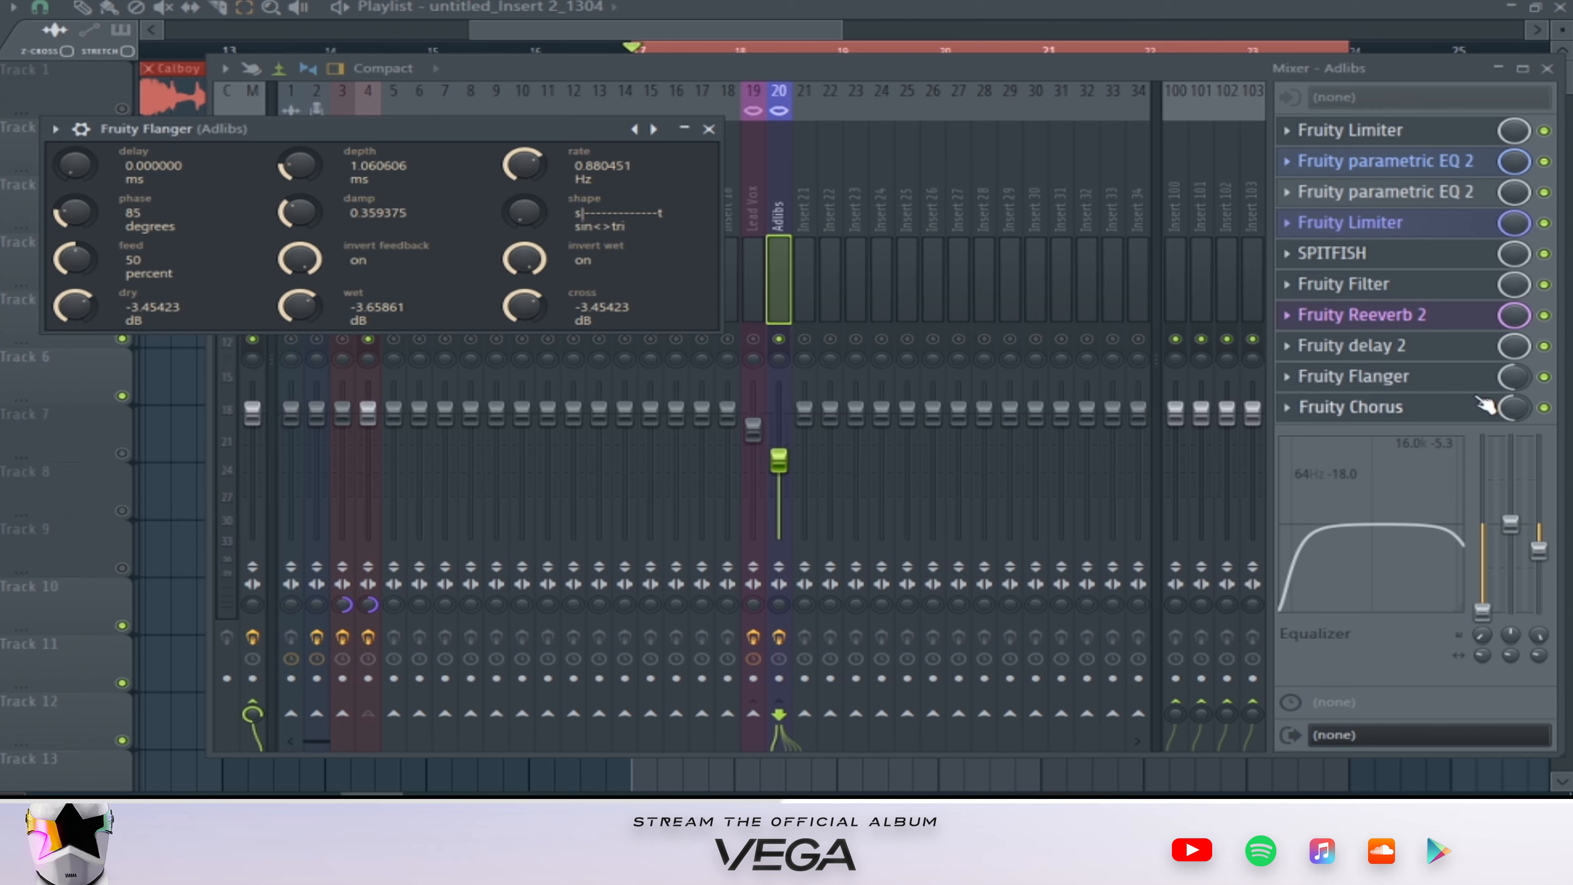
Bypass Fruity Flanger and Fruity Chorus on Adlibs and audition the ad-libs without them.
left_click(1545, 376)
left_click(1544, 407)
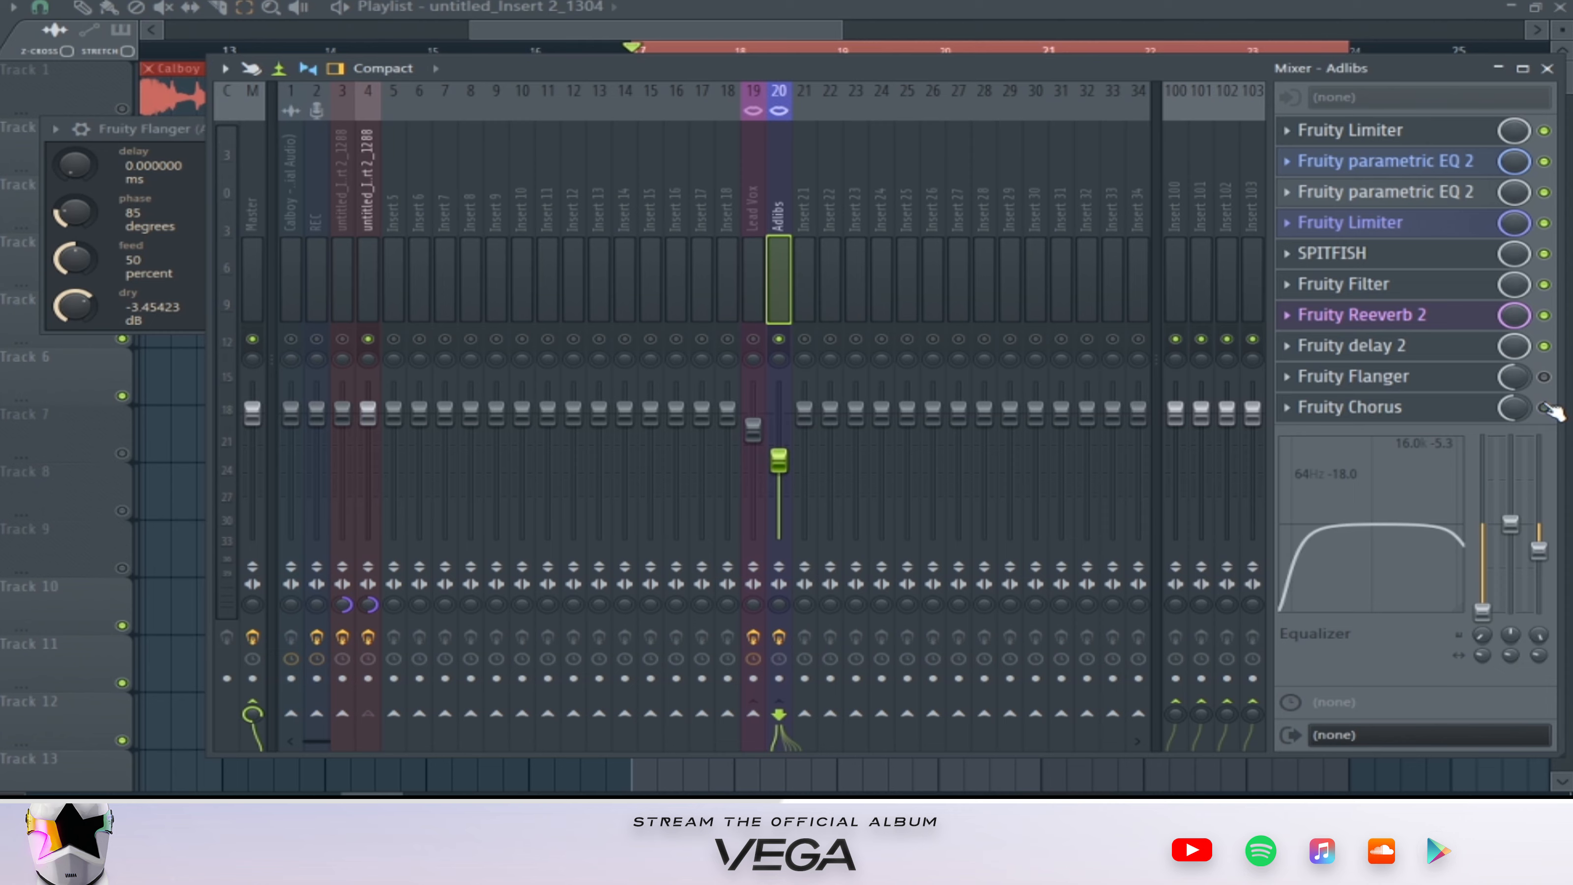
key("space")
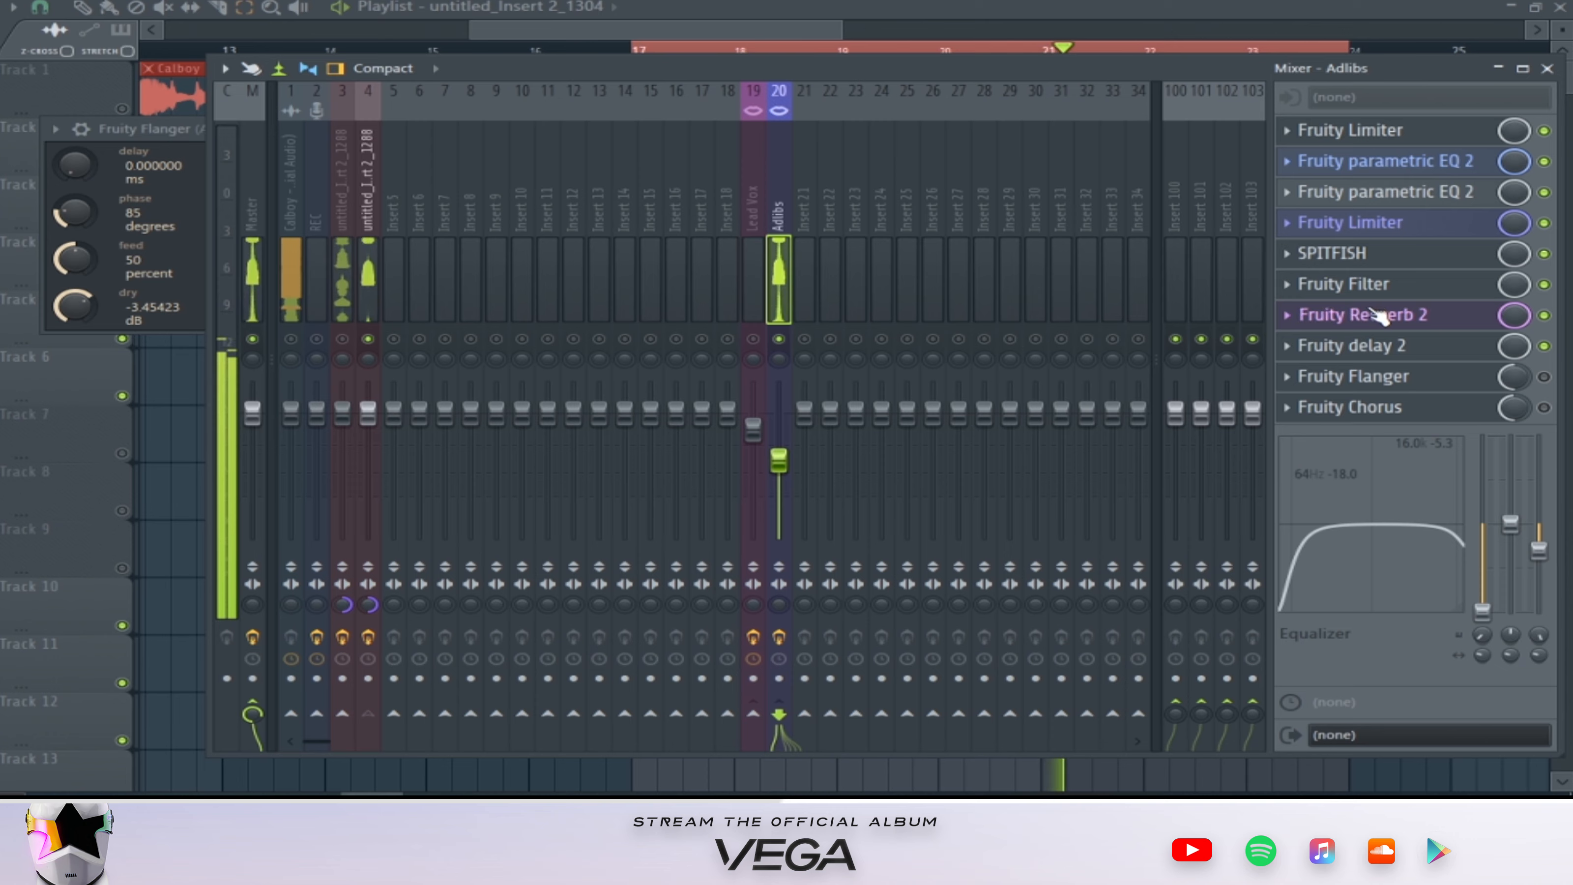
key("space")
Enable Fruity Flanger on Adlibs, review its settings, and audition the ad-libs through it.
left_click(1544, 377)
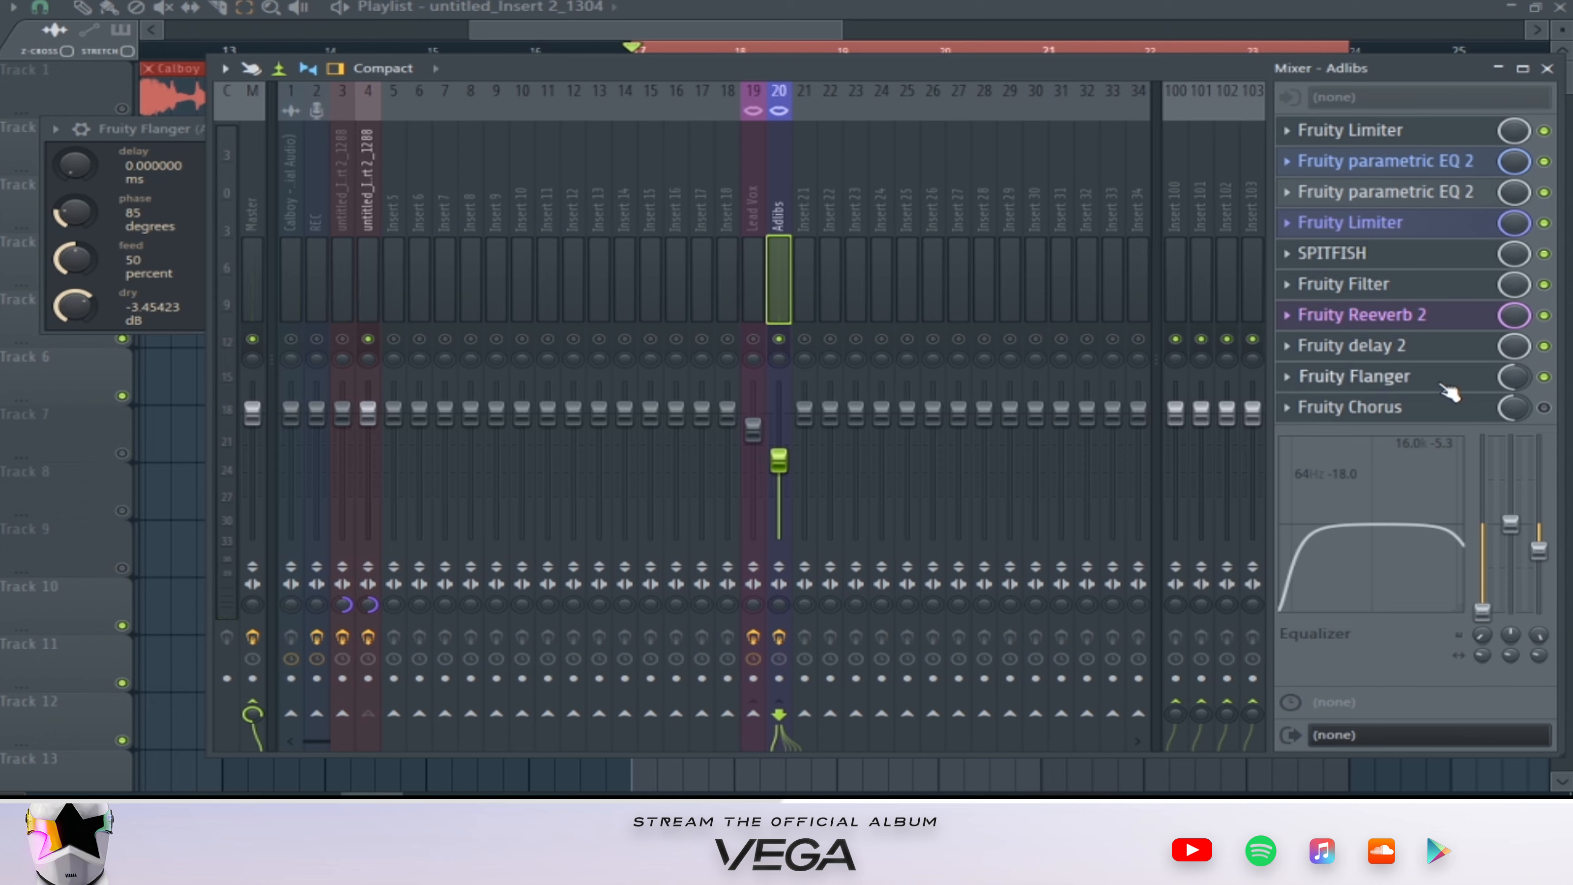
left_click(1449, 390)
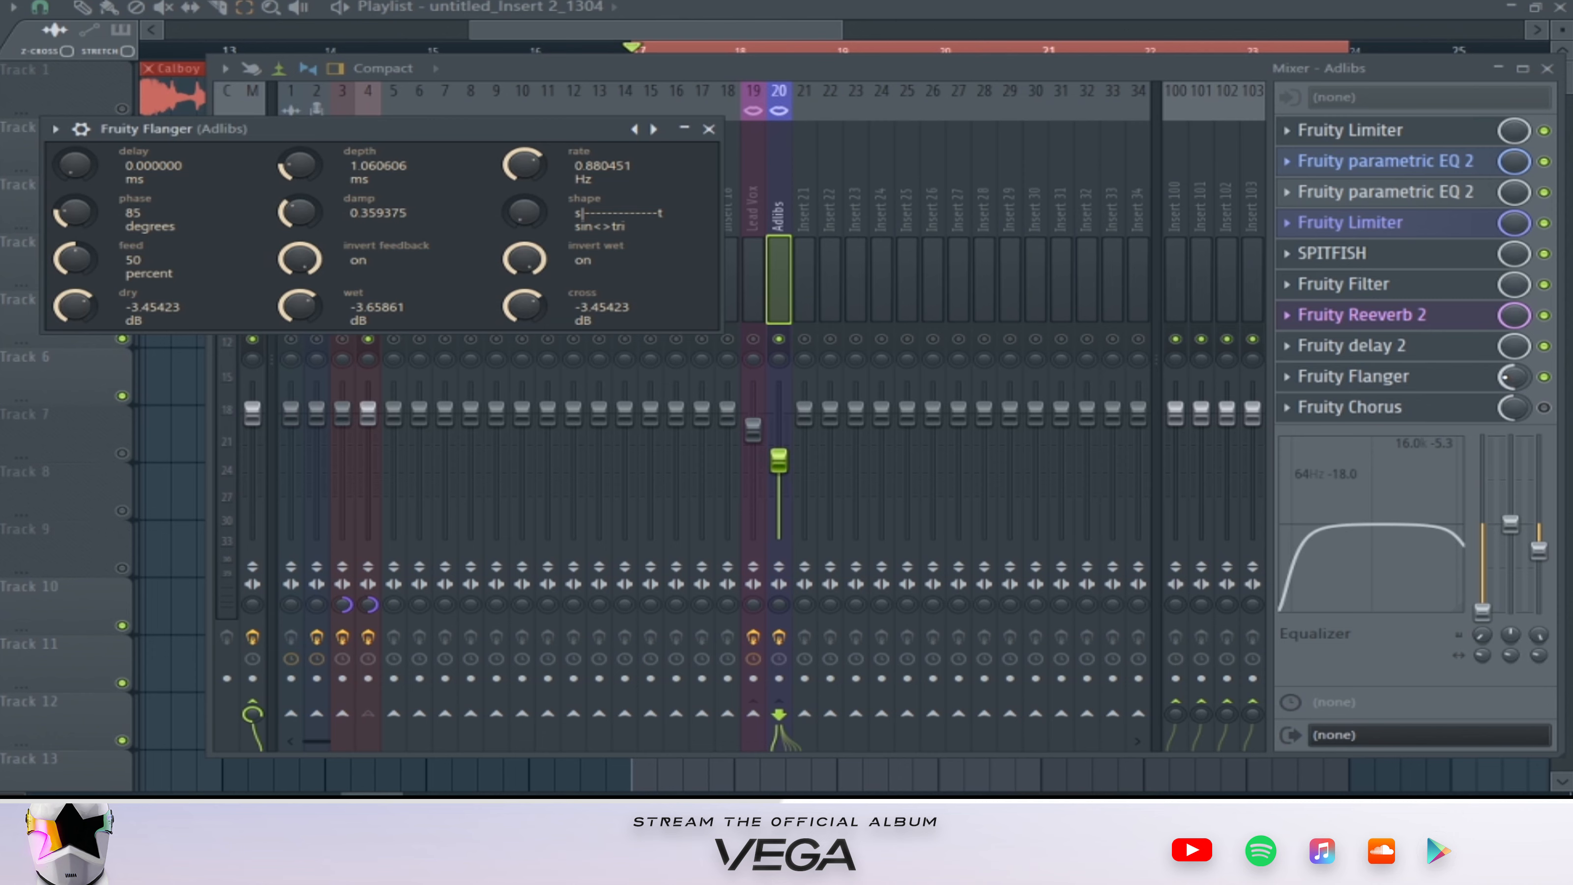
left_click(1514, 377)
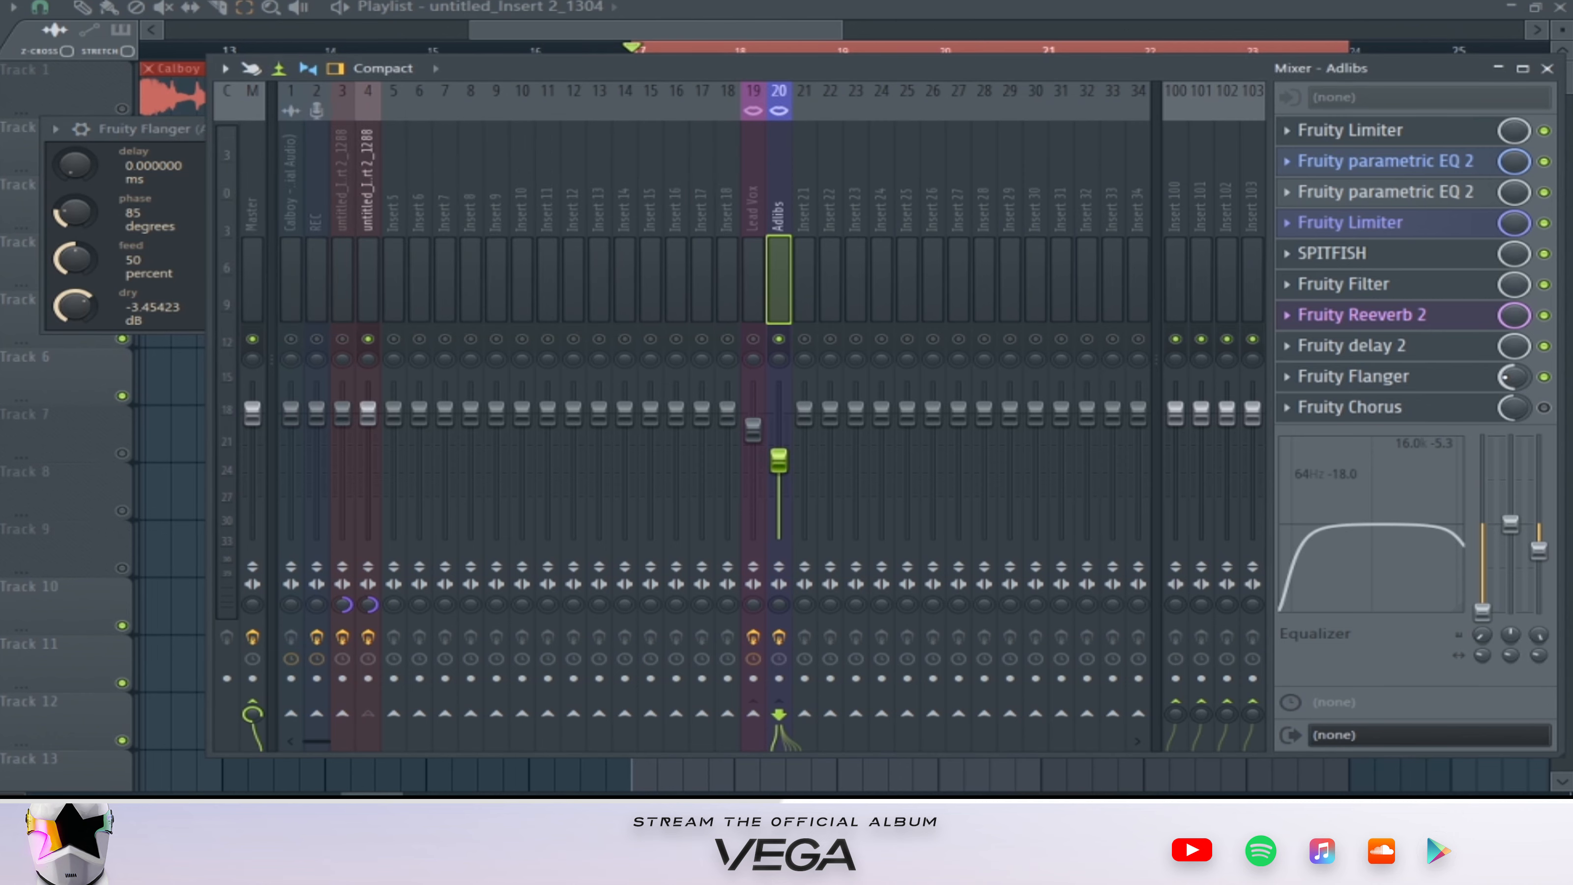
key("space")
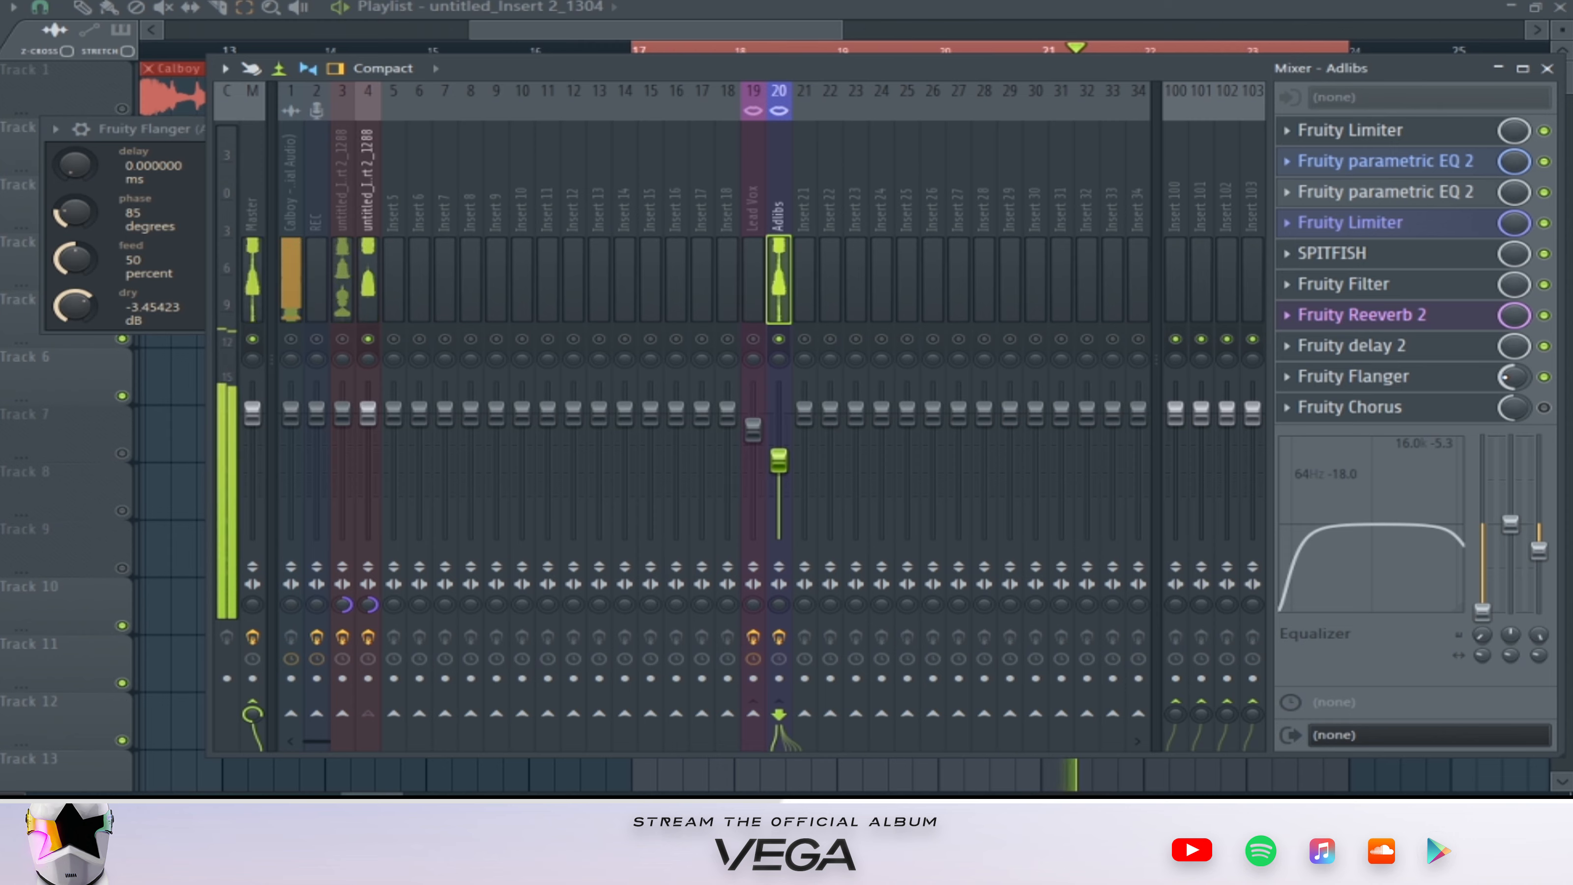
Enable Fruity Chorus on Adlibs, audition the ad-libs with its settings open, and close its window.
left_click(1543, 407)
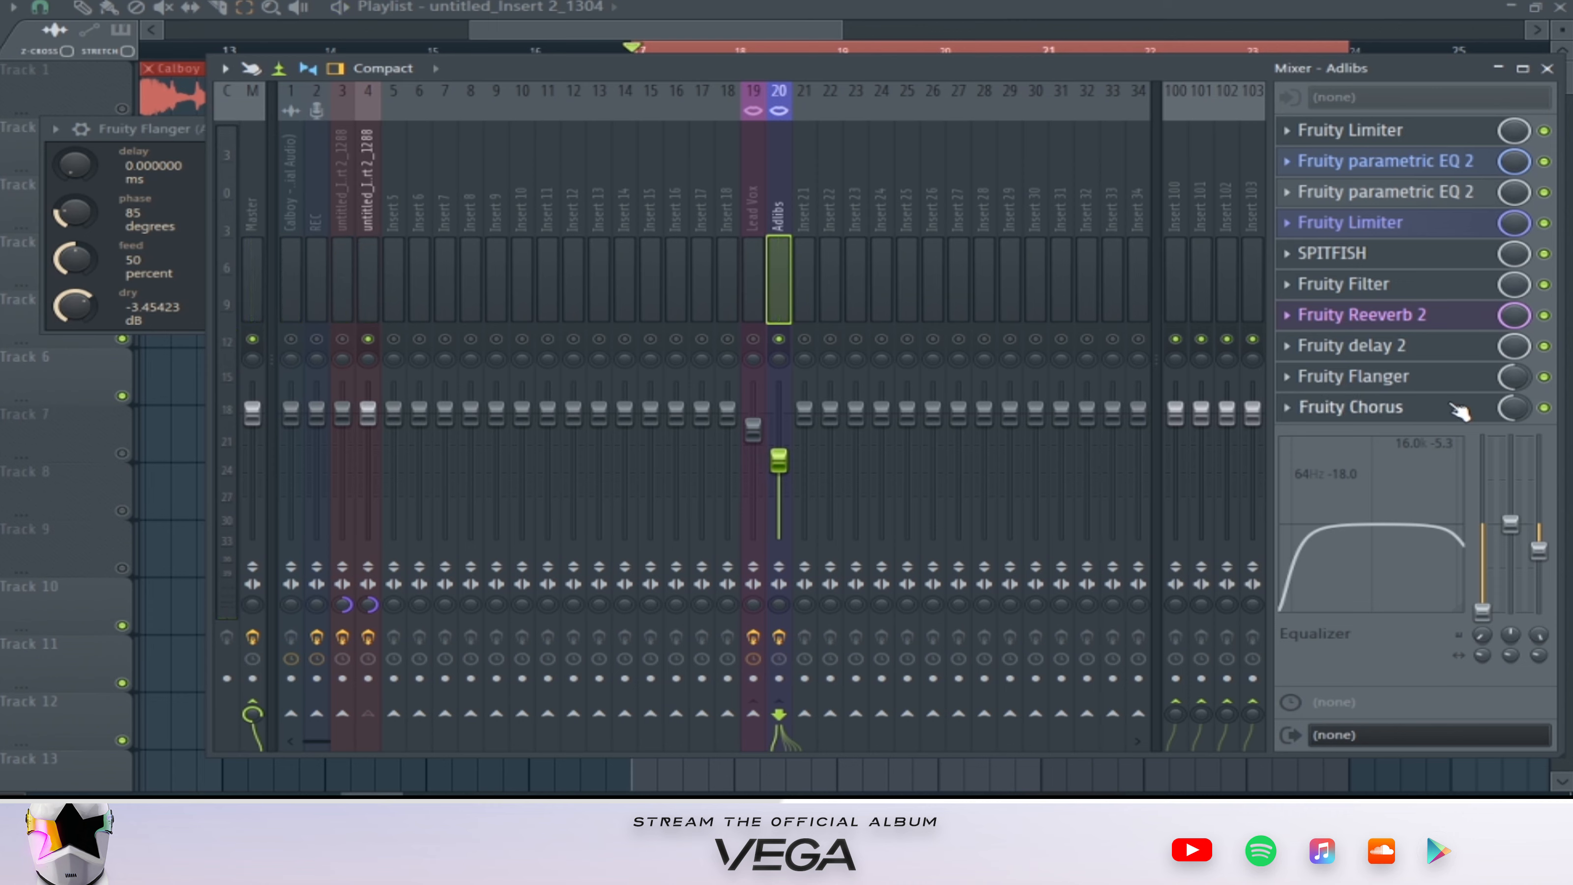
left_click(1460, 410)
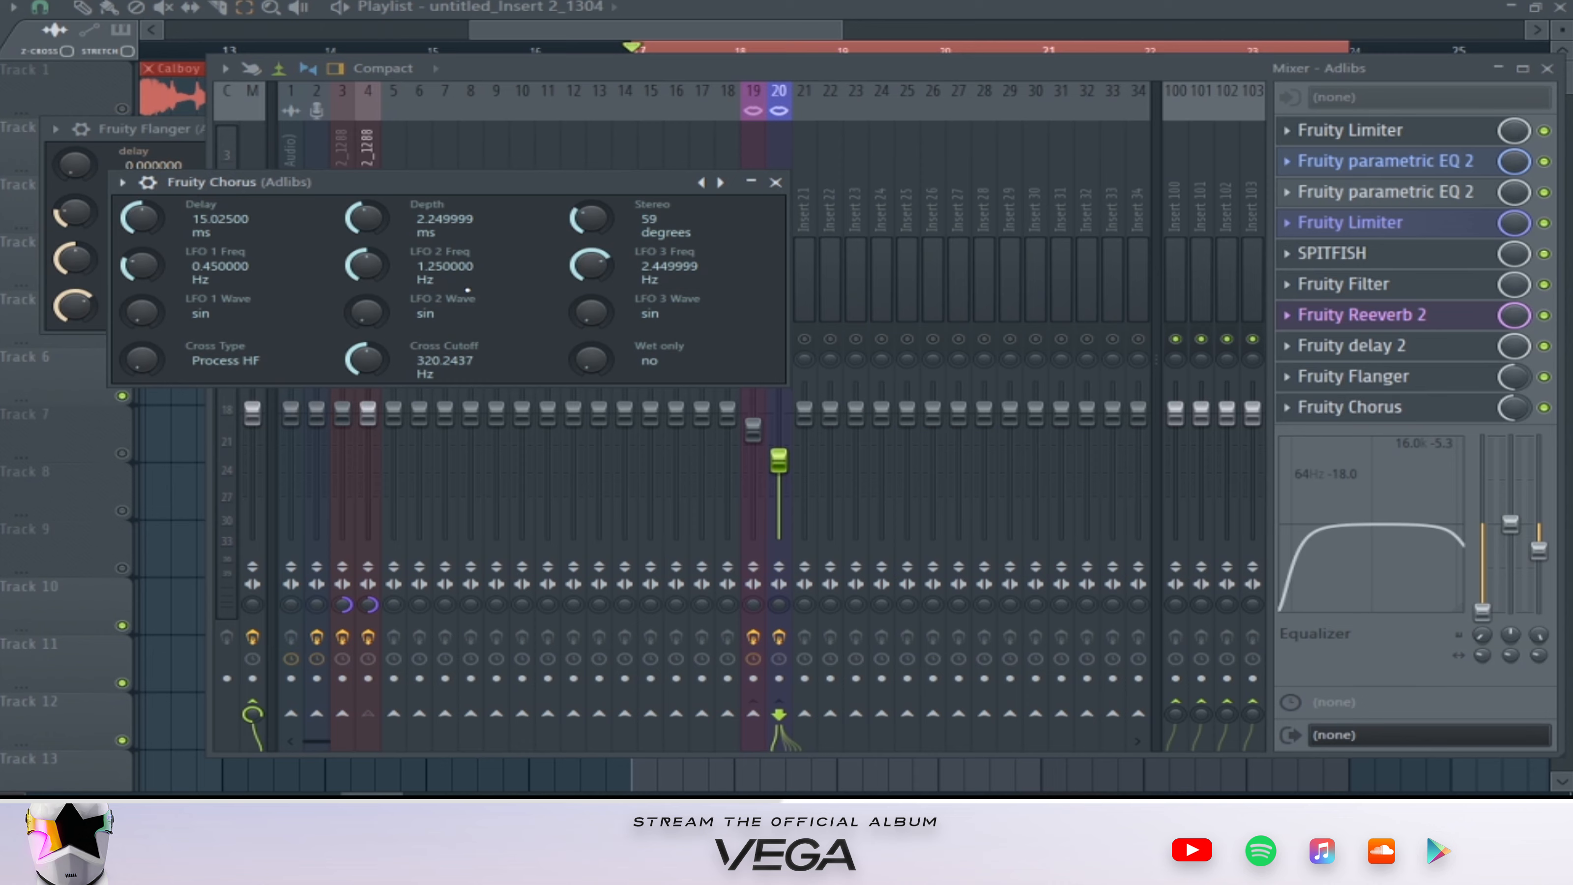
left_click_drag(434, 182, 688, 421)
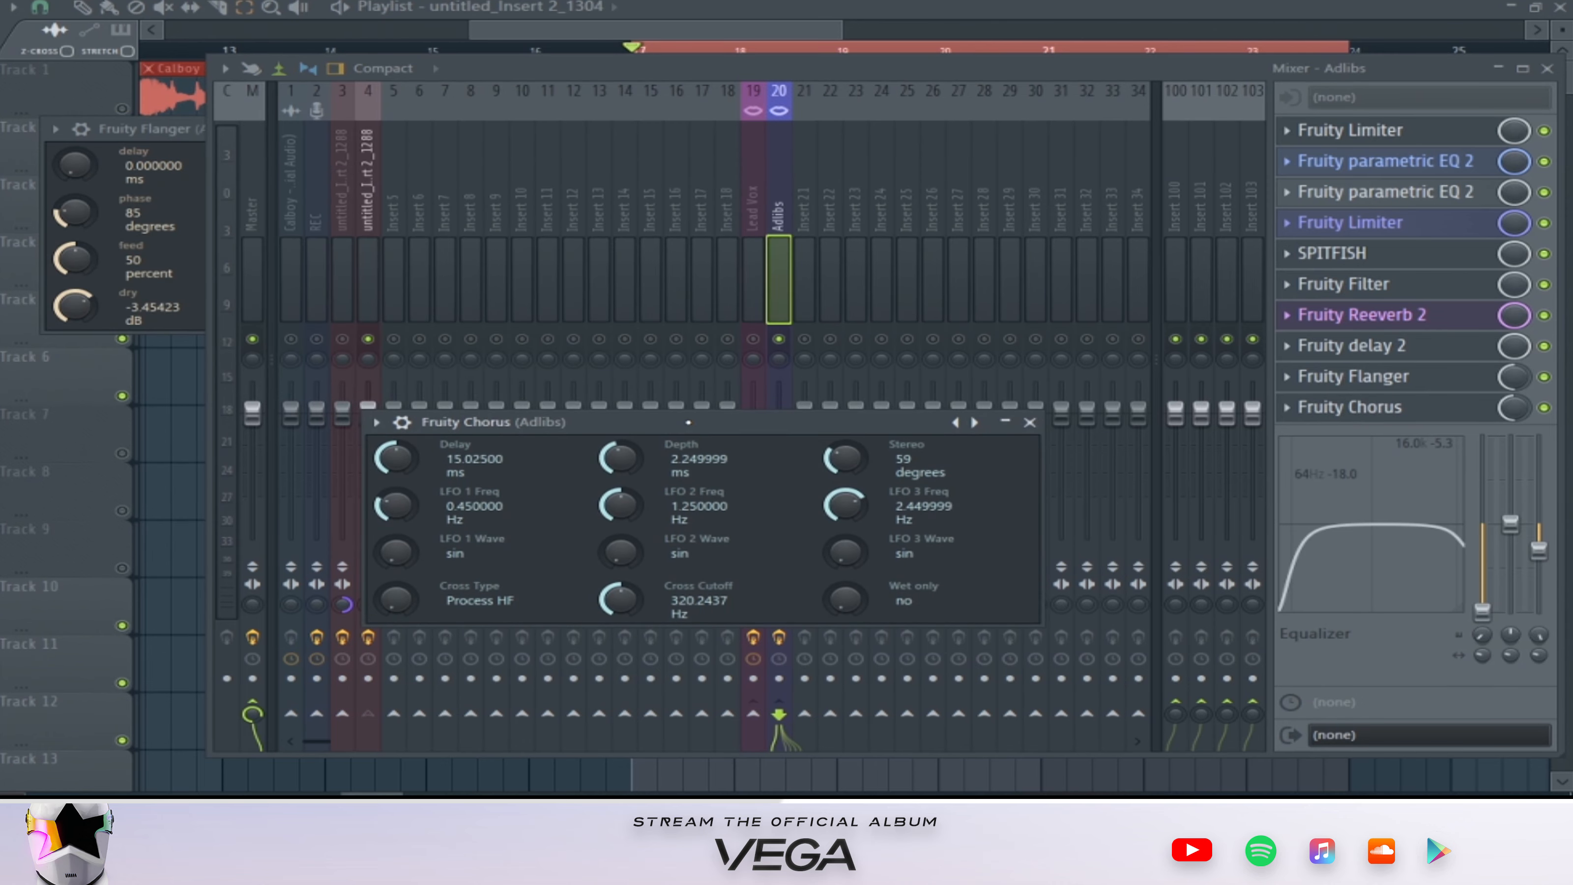
key("space")
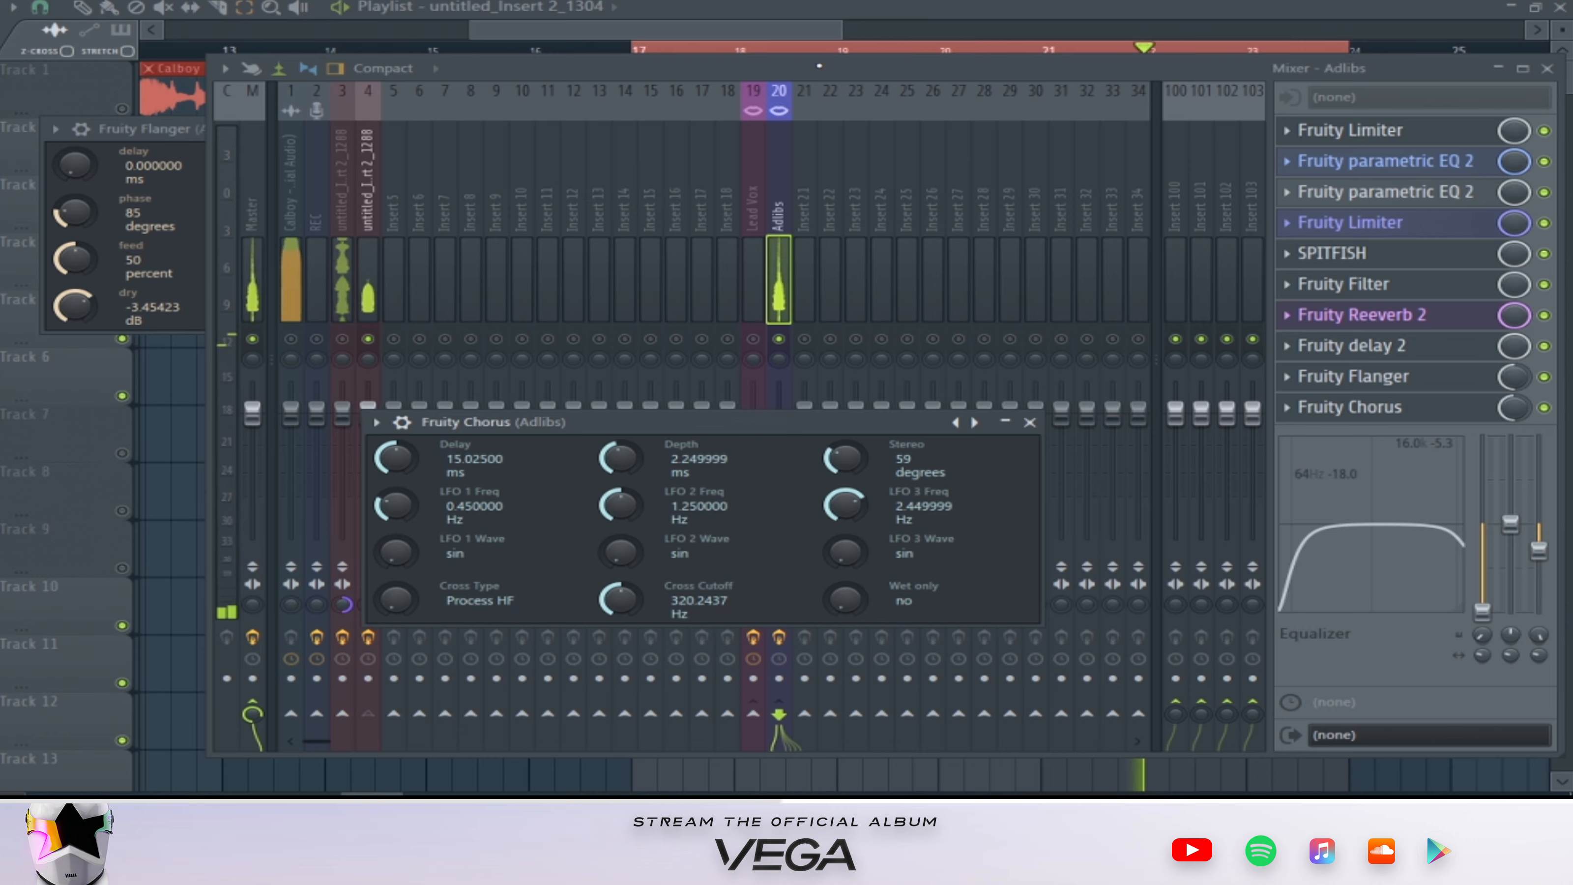
key("space")
key("Escape")
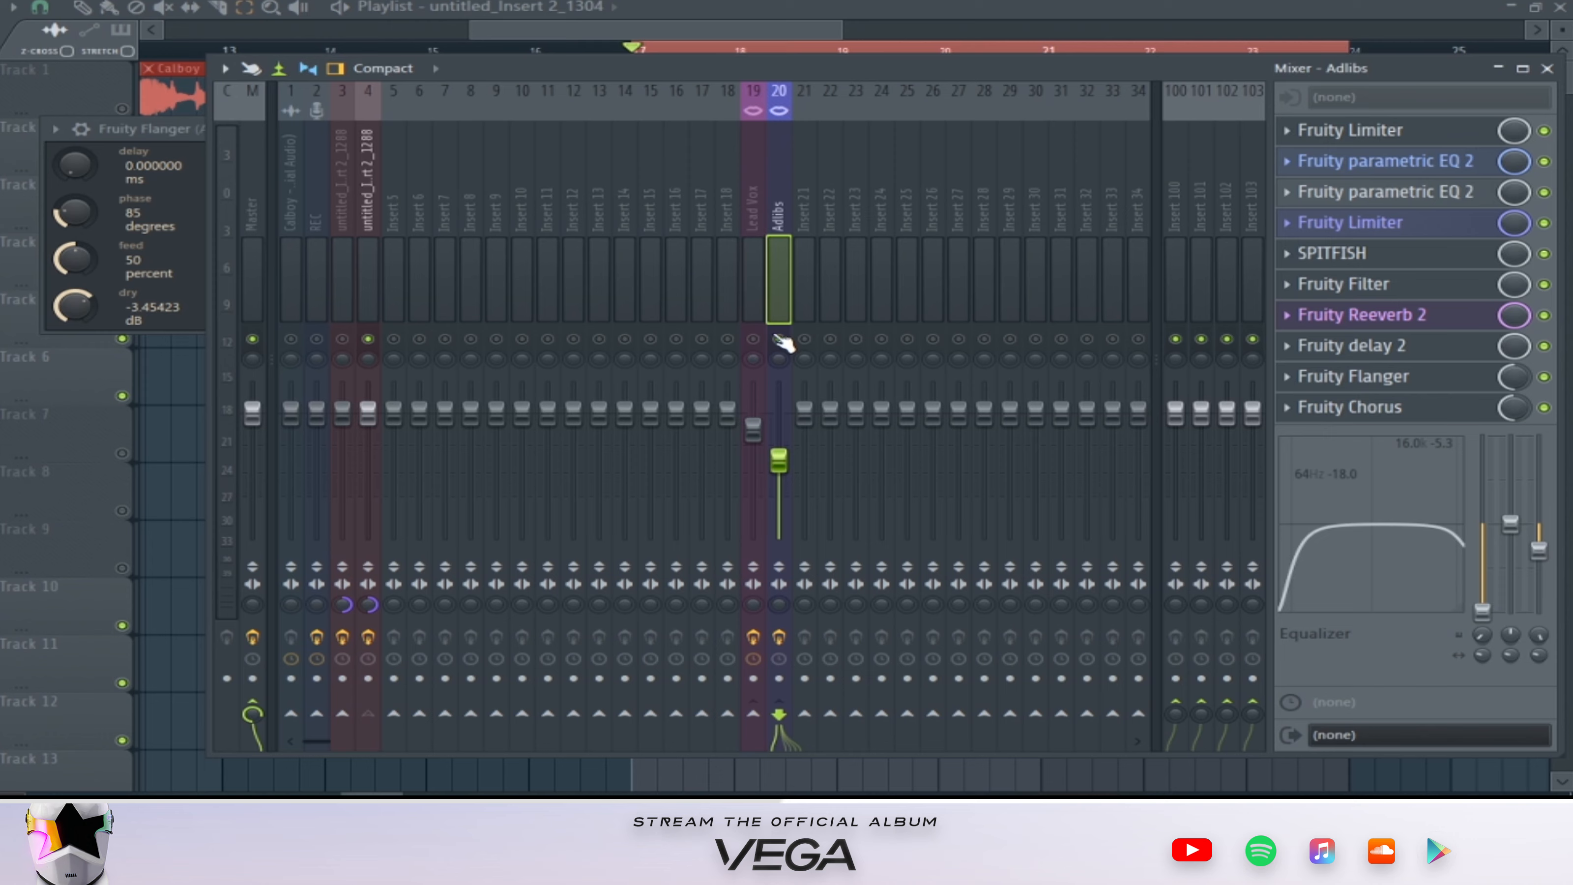
Unsolo the mixer tracks and enable Fruity Convolver and Fruity soft clipper on Master, opening the settings of each.
right_click(779, 340)
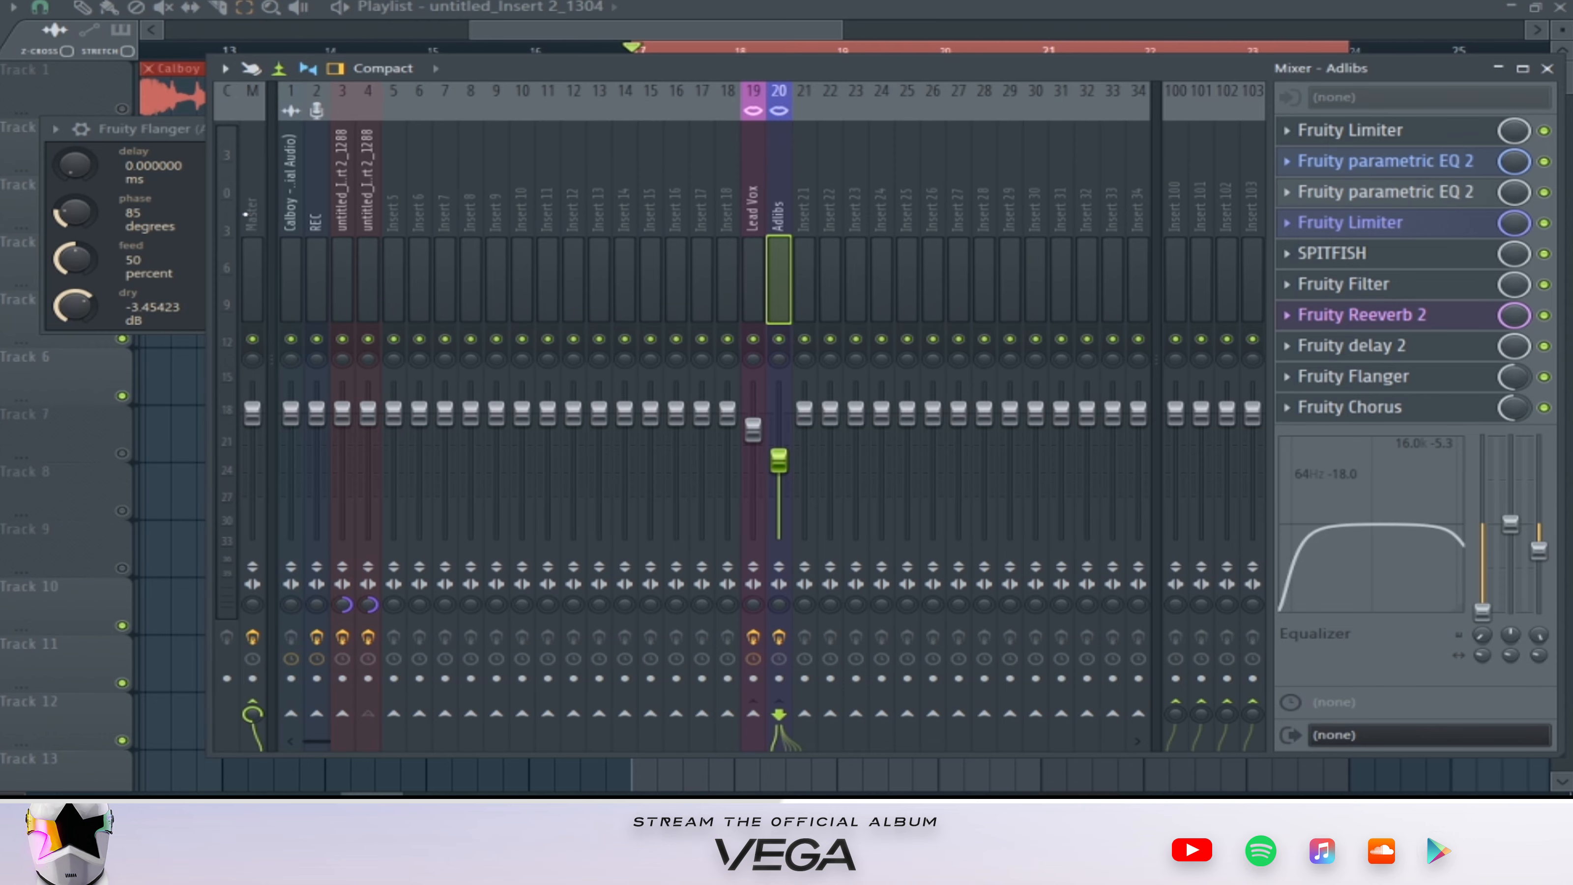
left_click(248, 209)
left_click(1544, 131)
left_click(1460, 143)
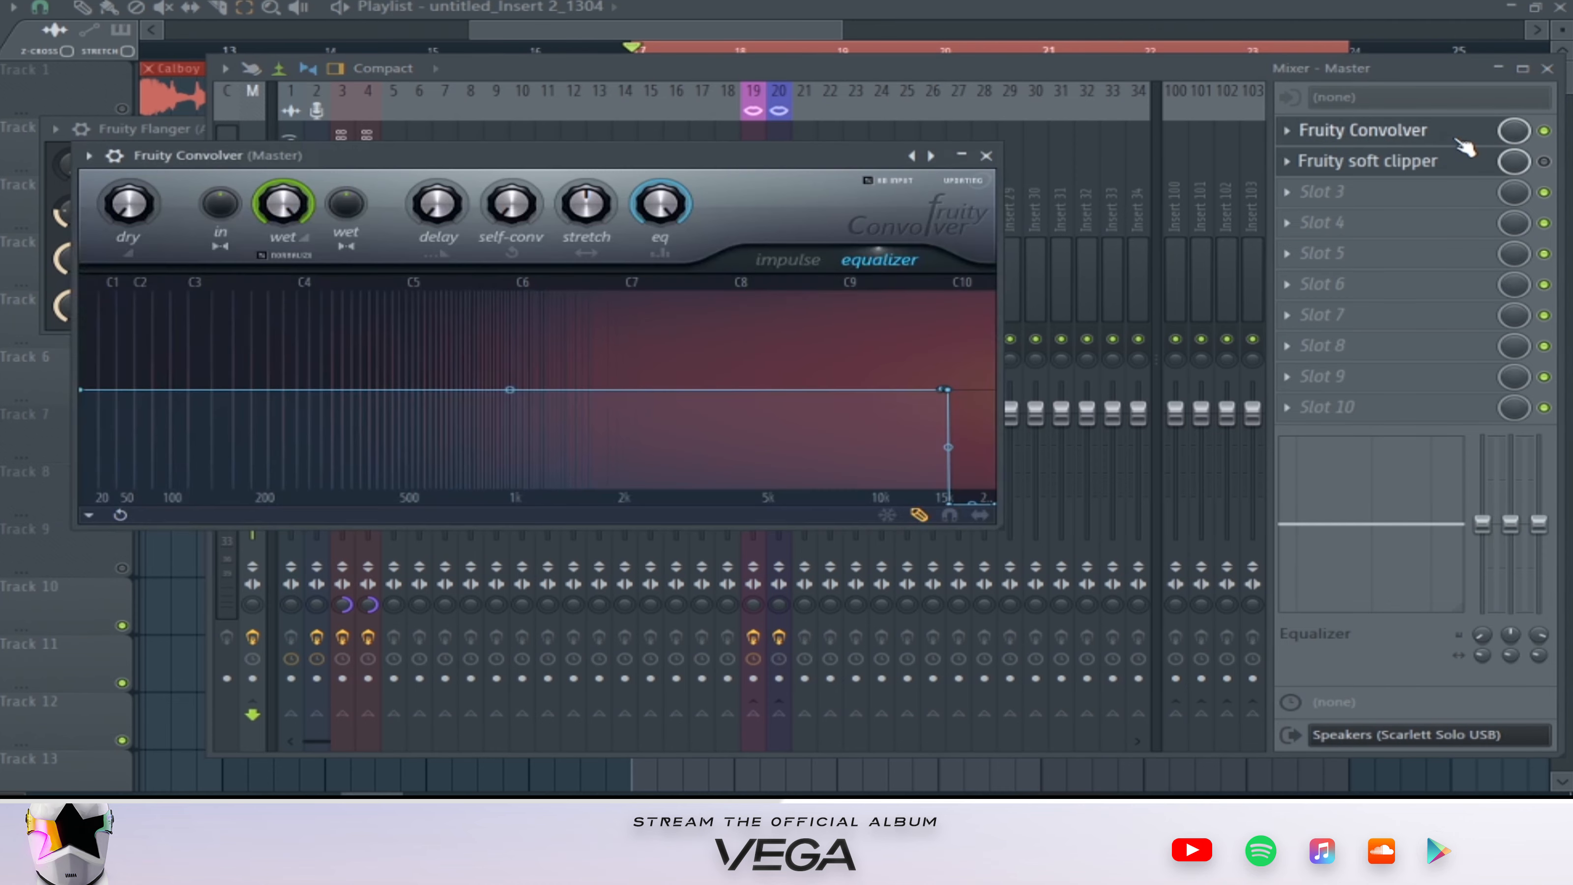
left_click(1544, 162)
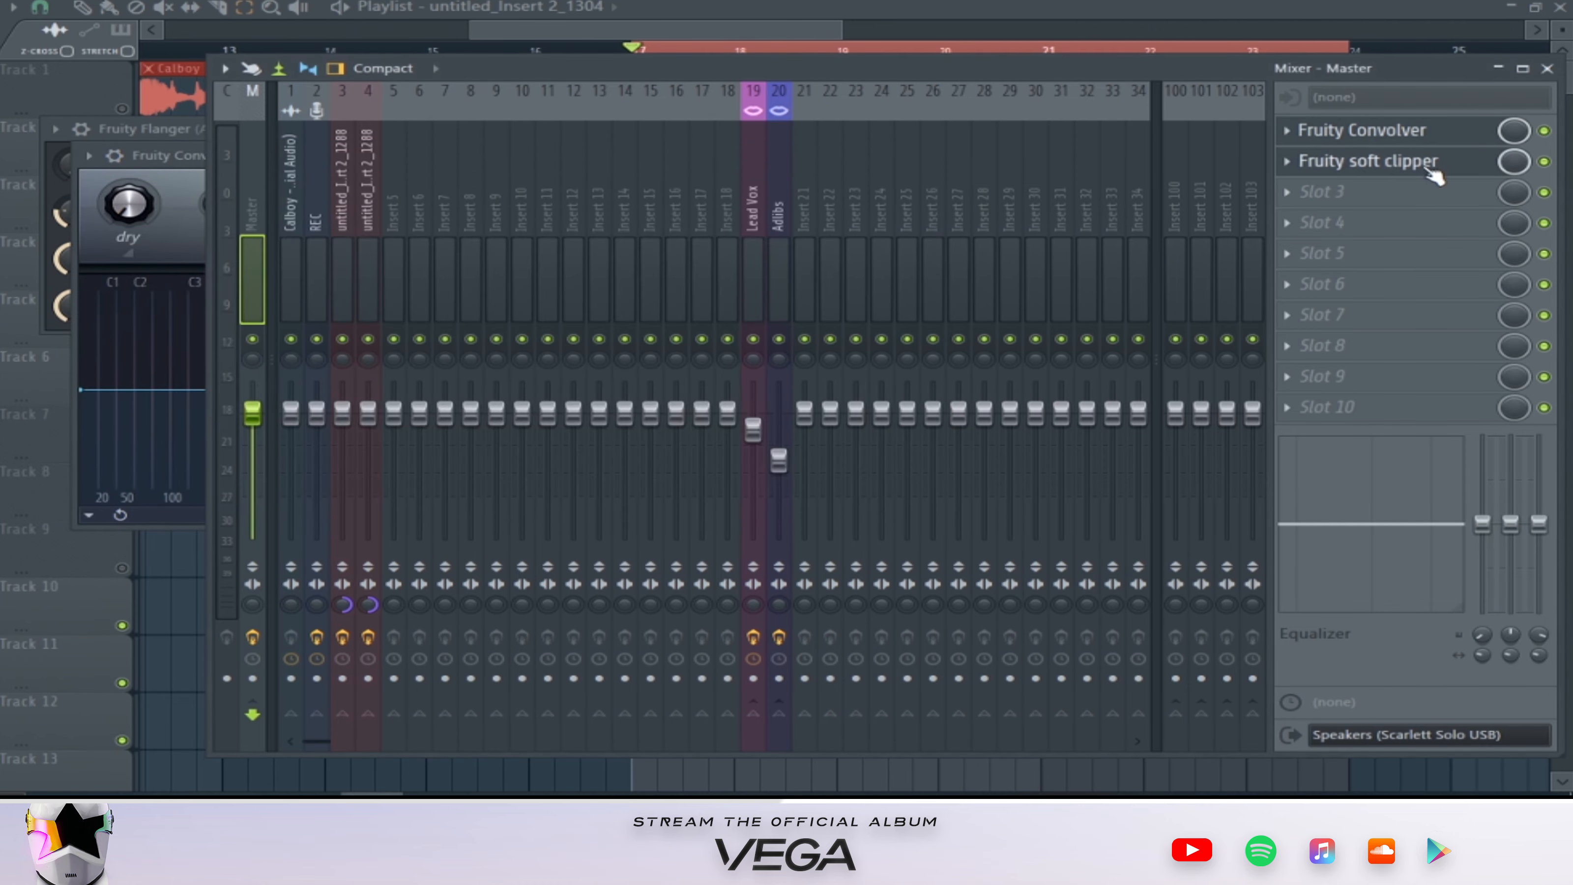
left_click(1433, 178)
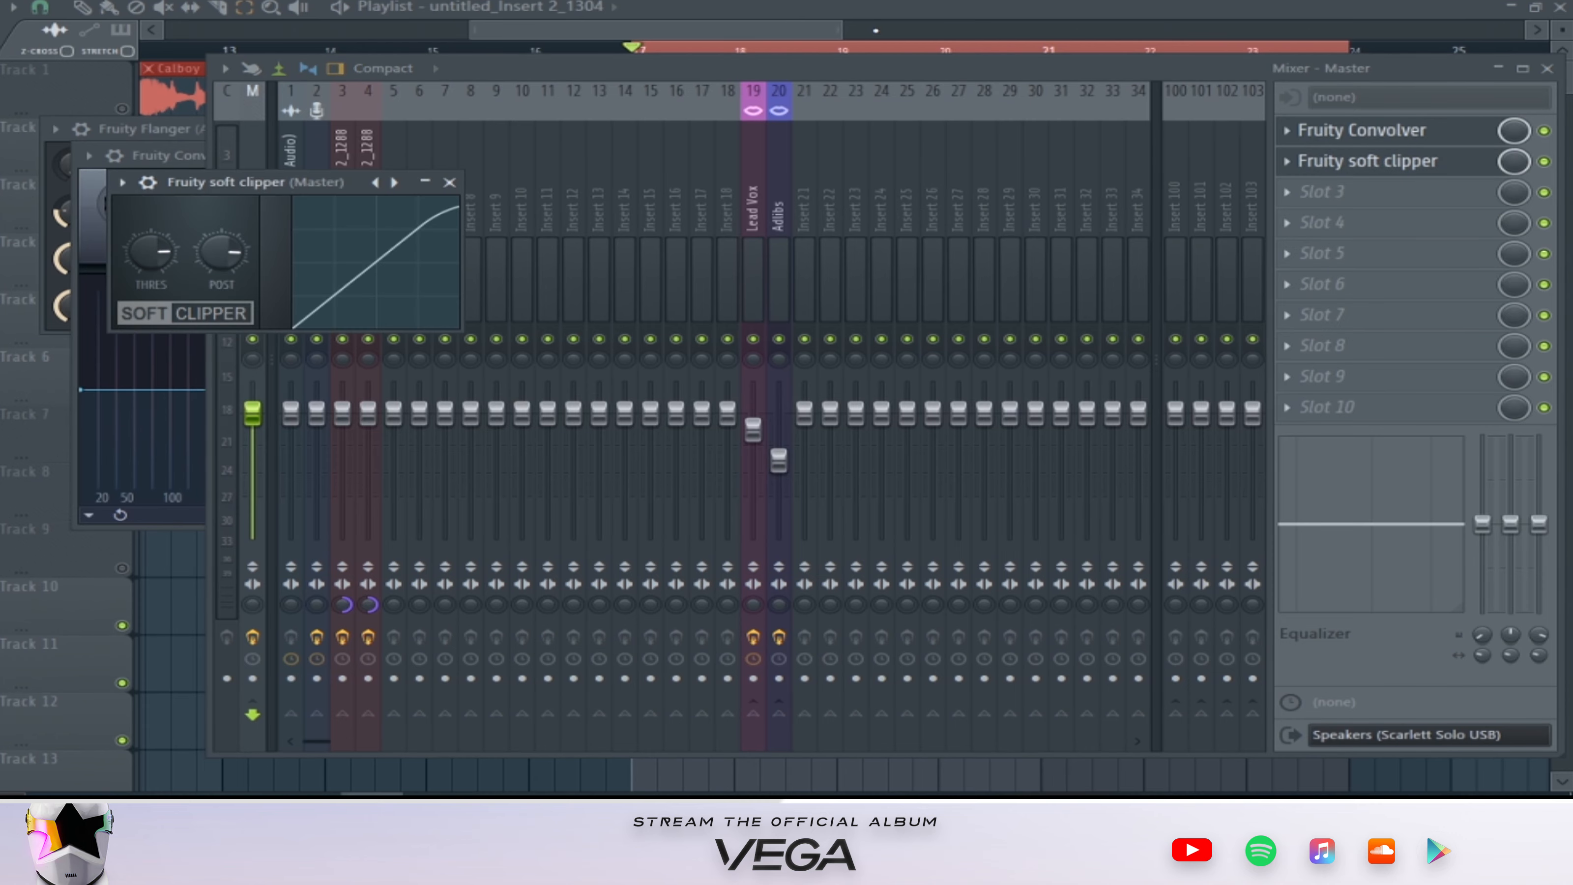
Extend the Playlist time selection to run from bar 17 through bar 33.
left_click(828, 27)
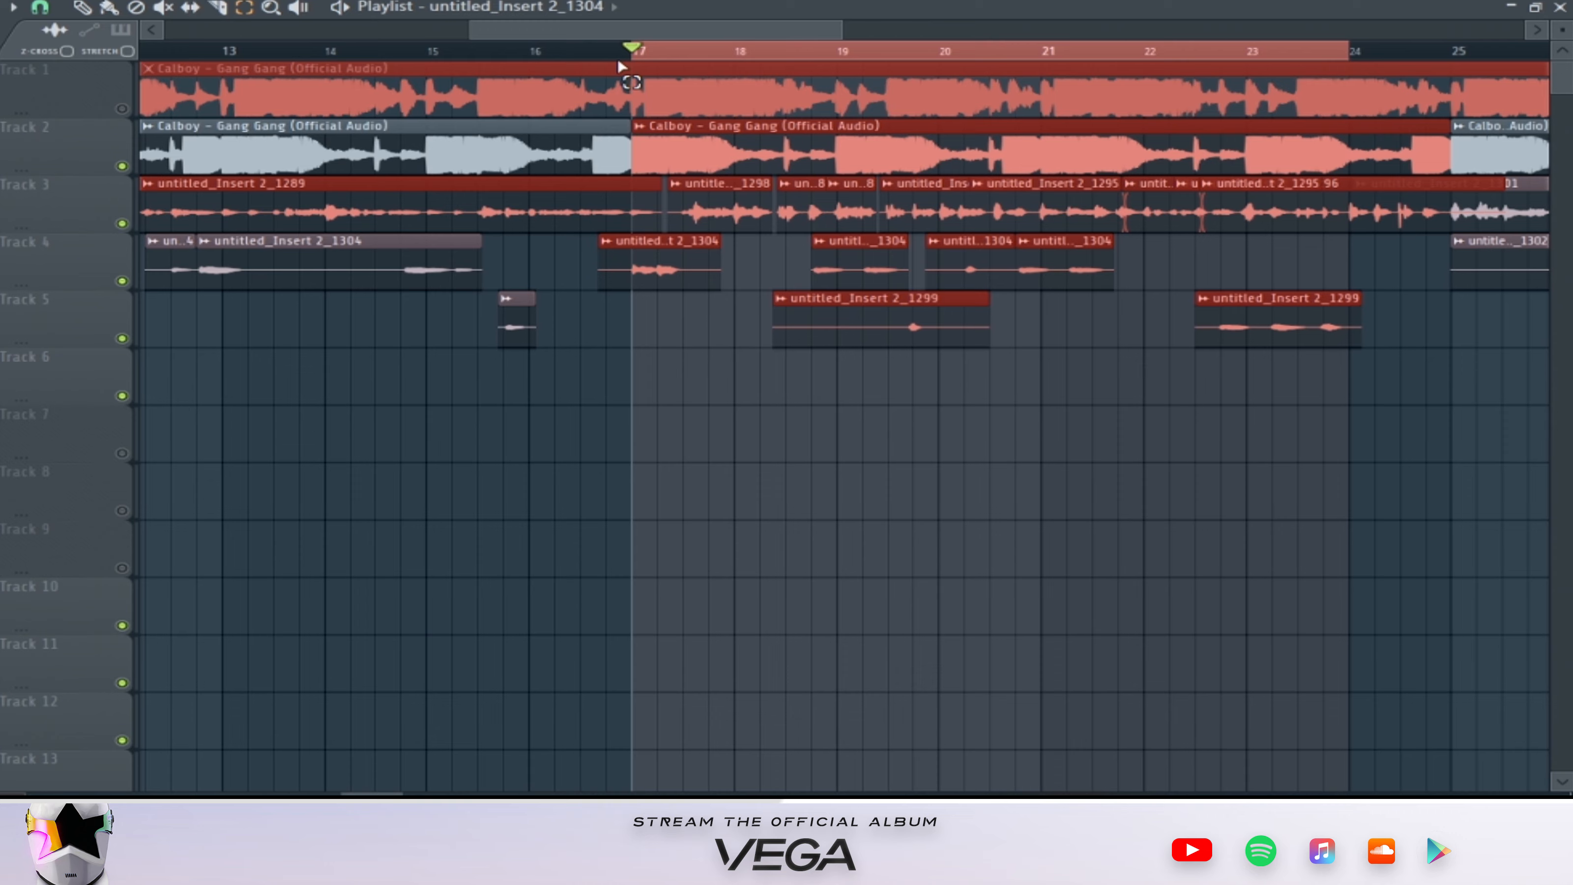
left_click_drag(841, 26, 1064, 27)
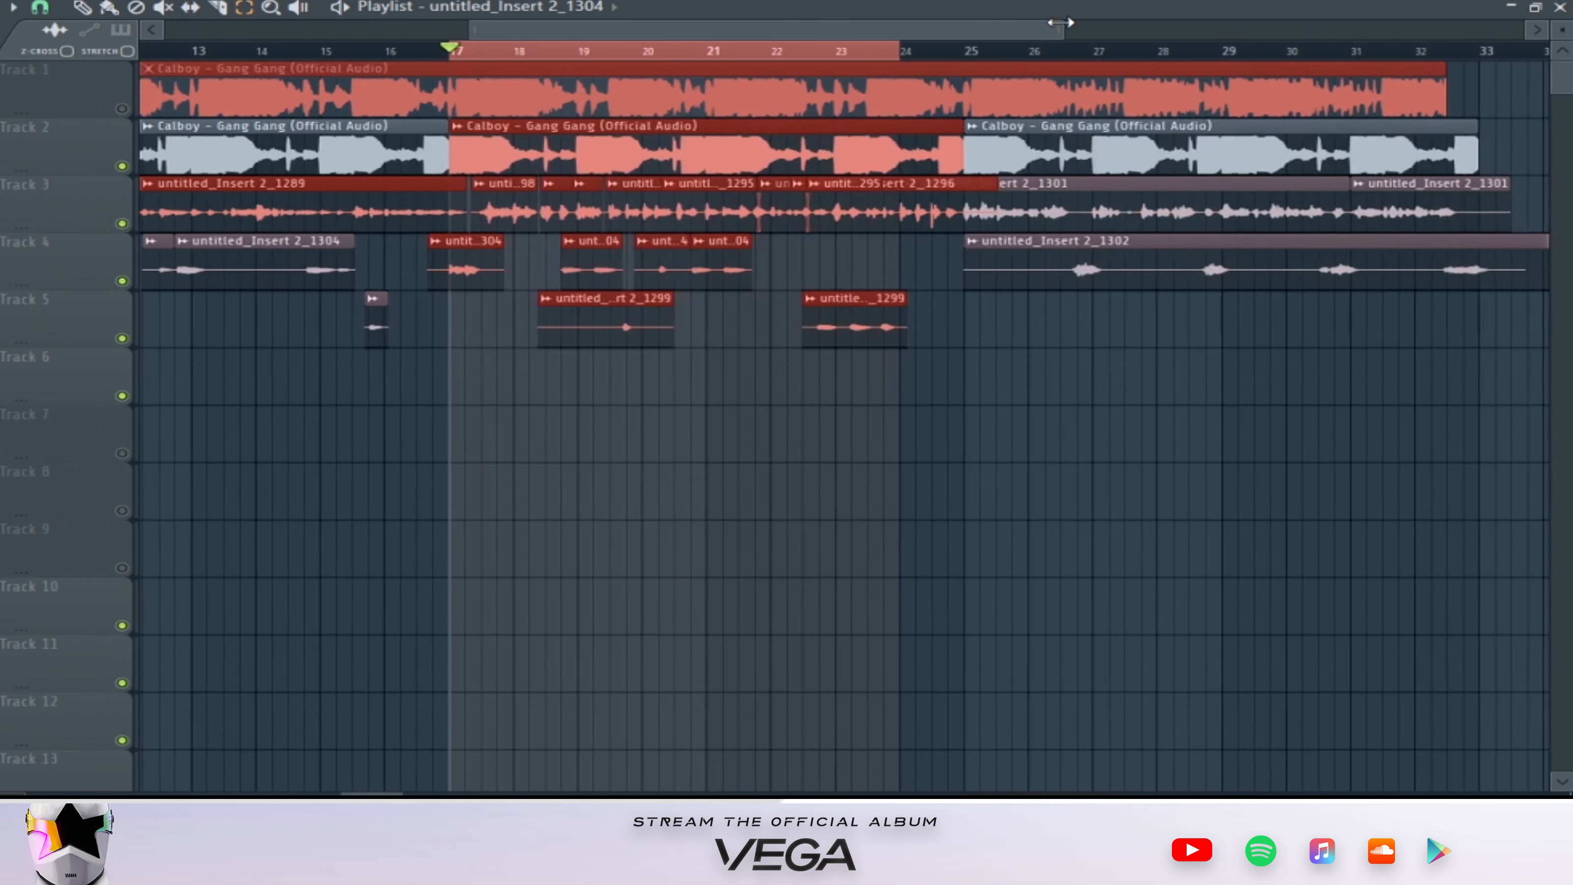
left_click_drag(1413, 93, 1524, 109)
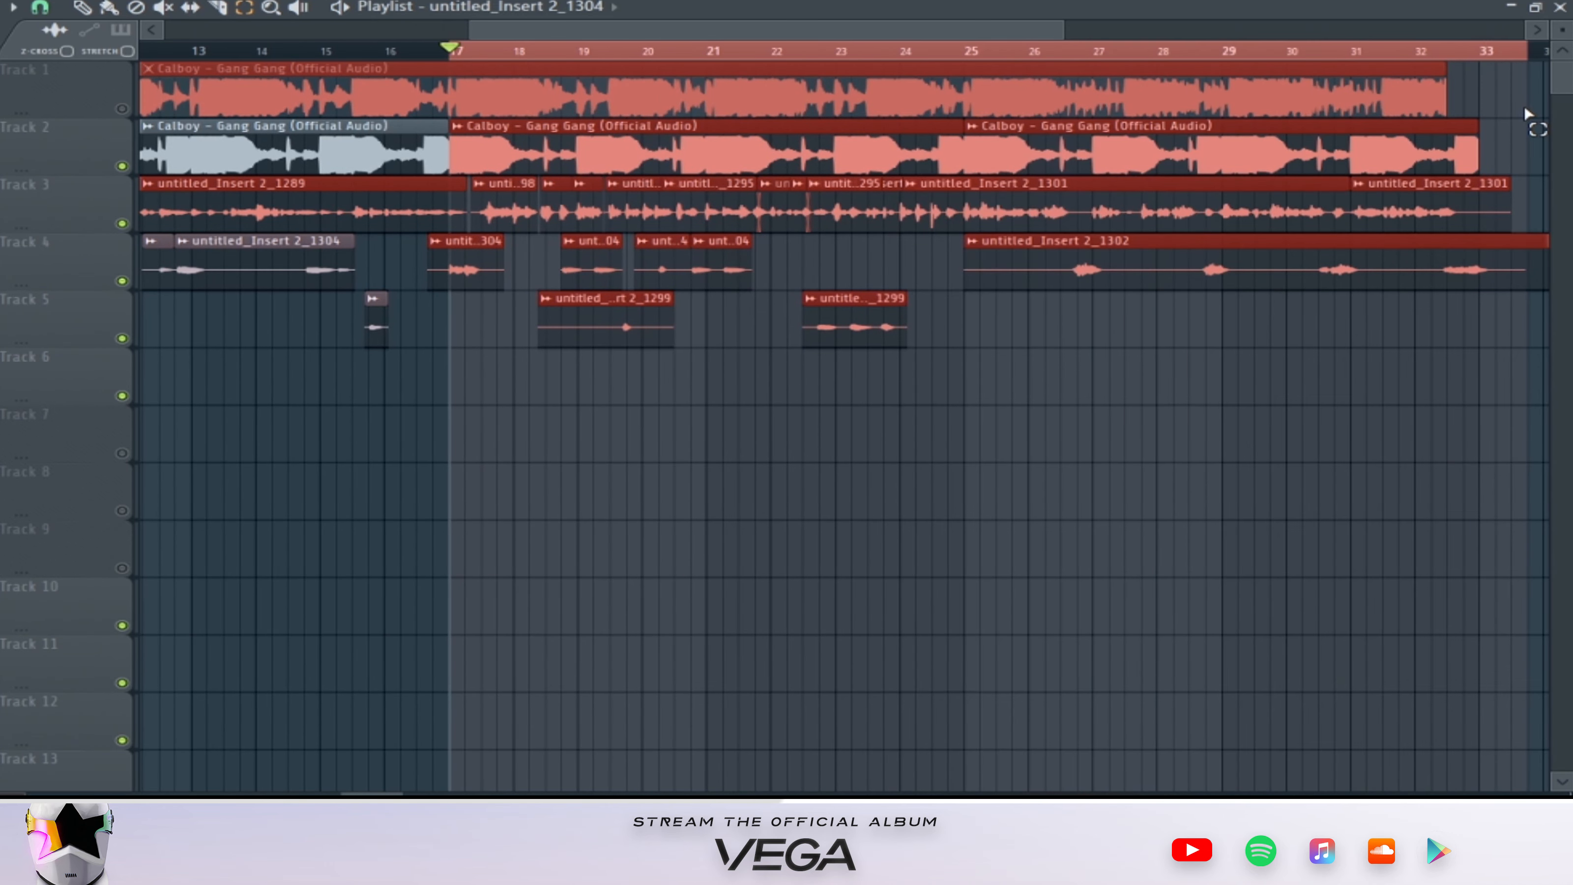
Audition the full mix over the selected section, checking the mixer levels and the Playlist during playback.
key("F9")
key("space")
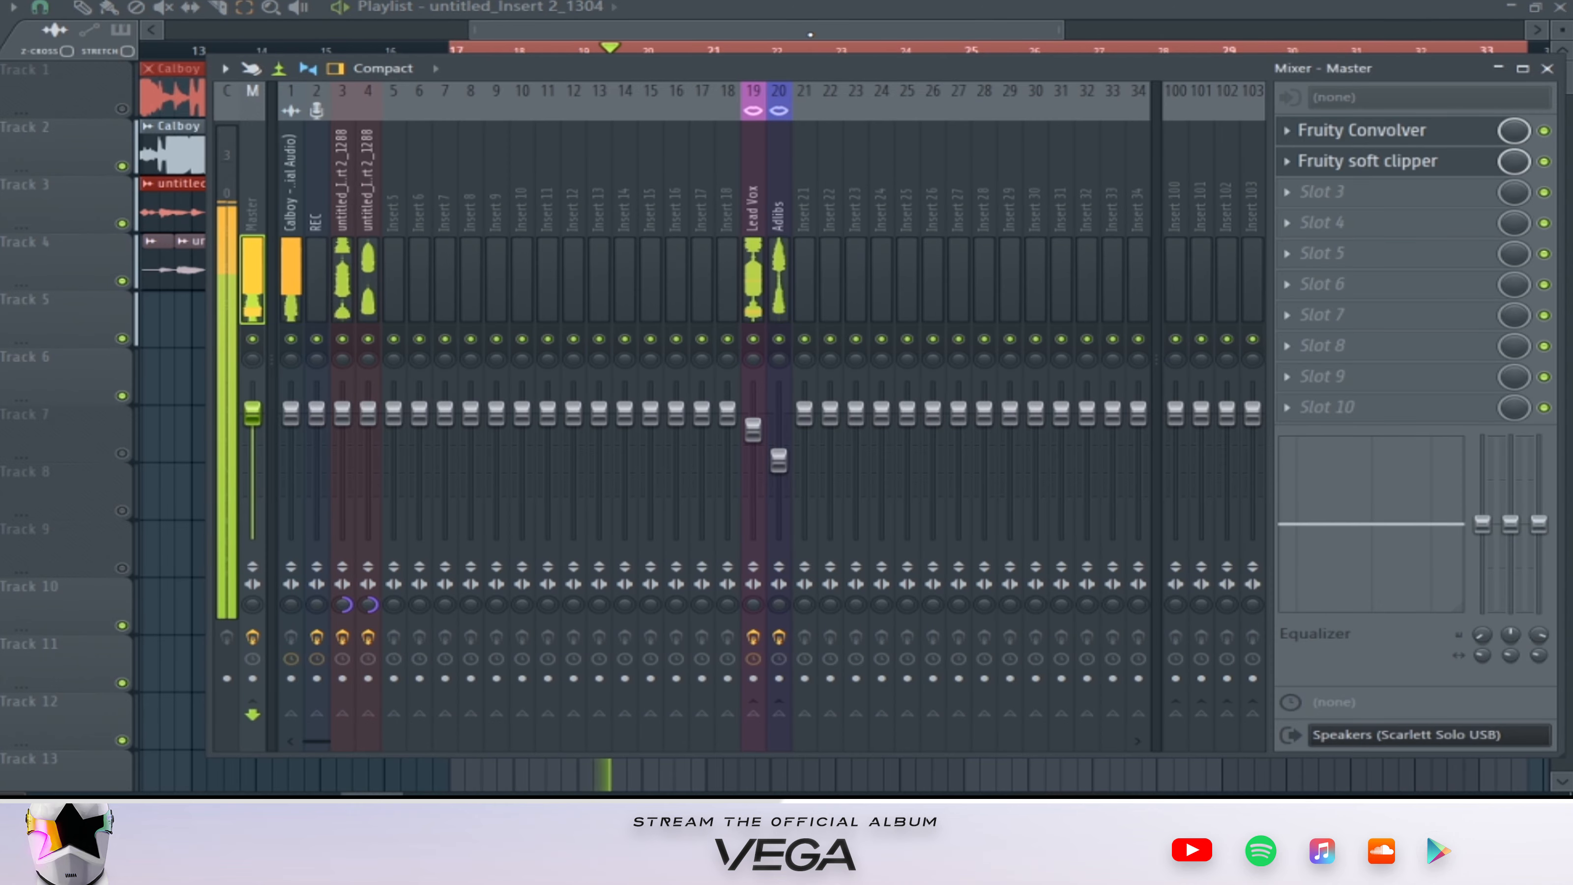
key("F9")
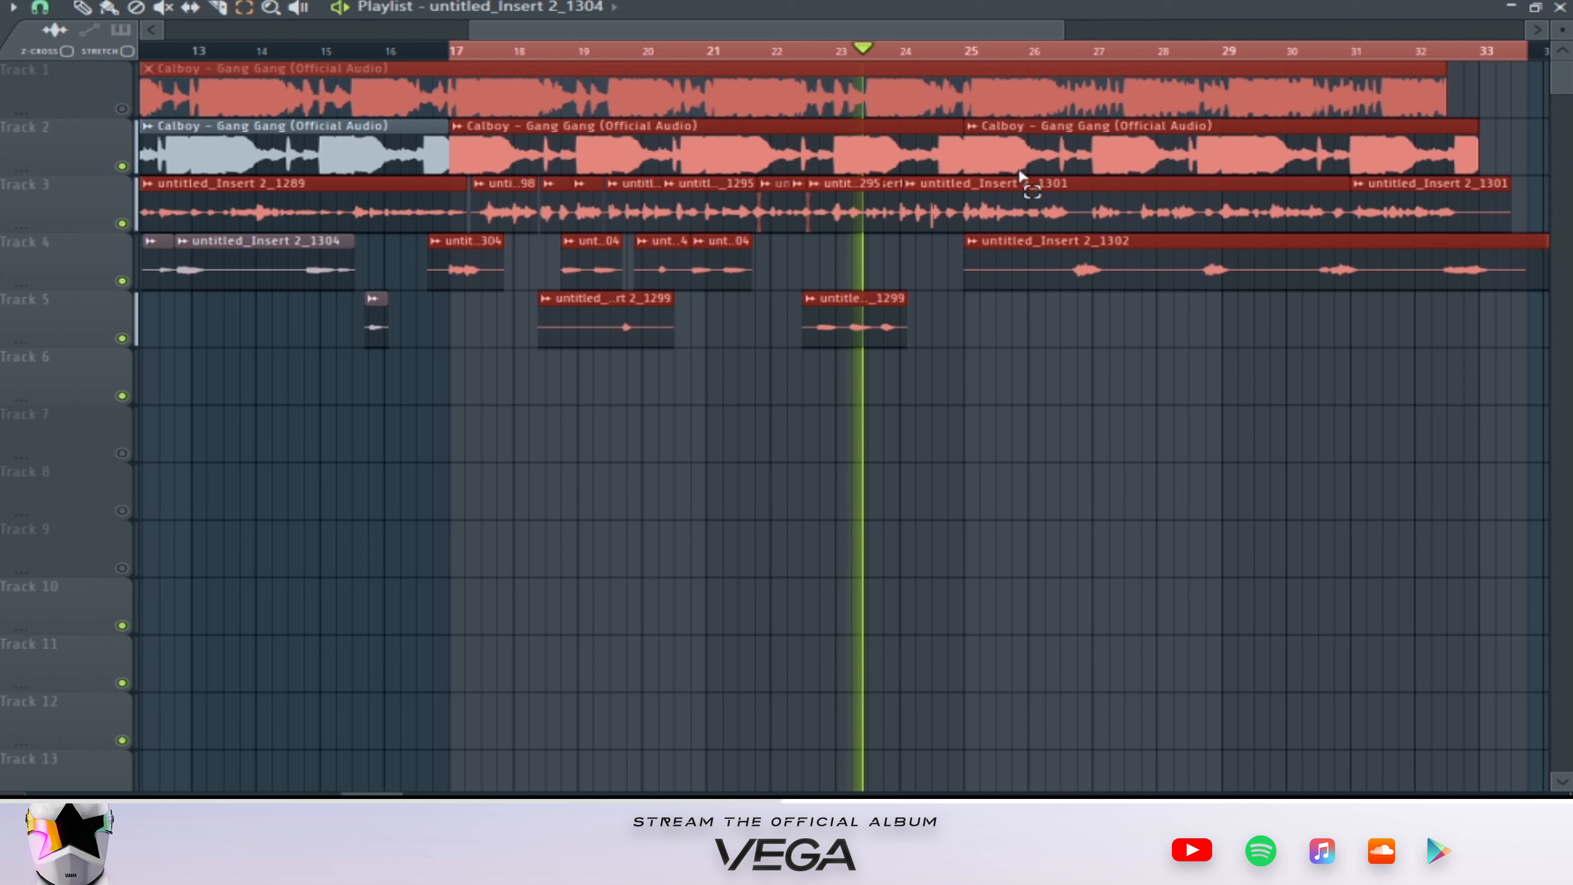
key("space")
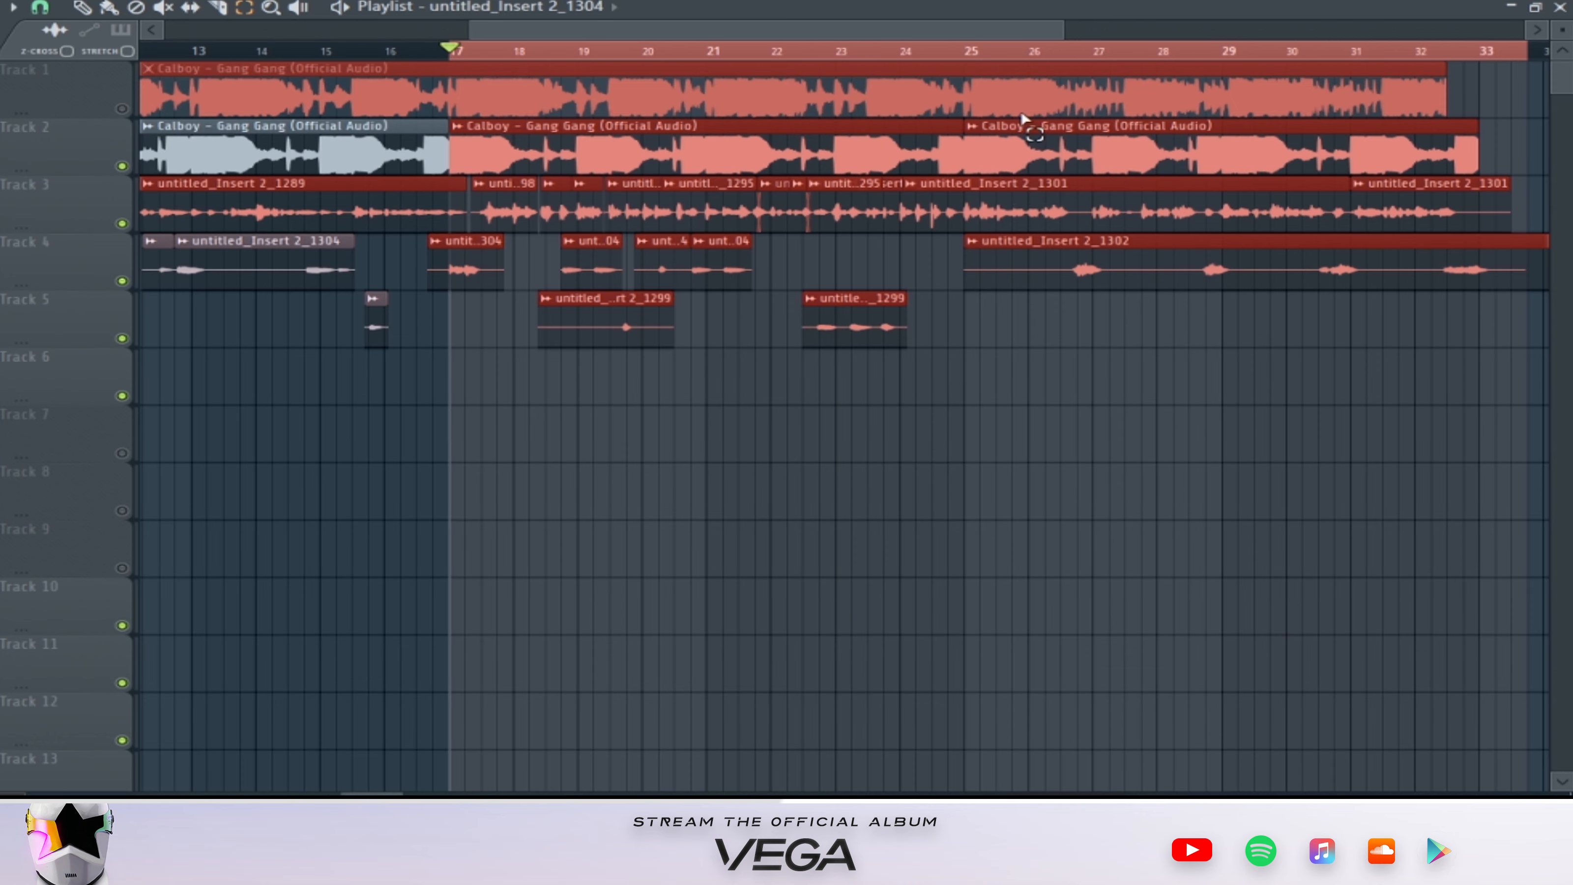